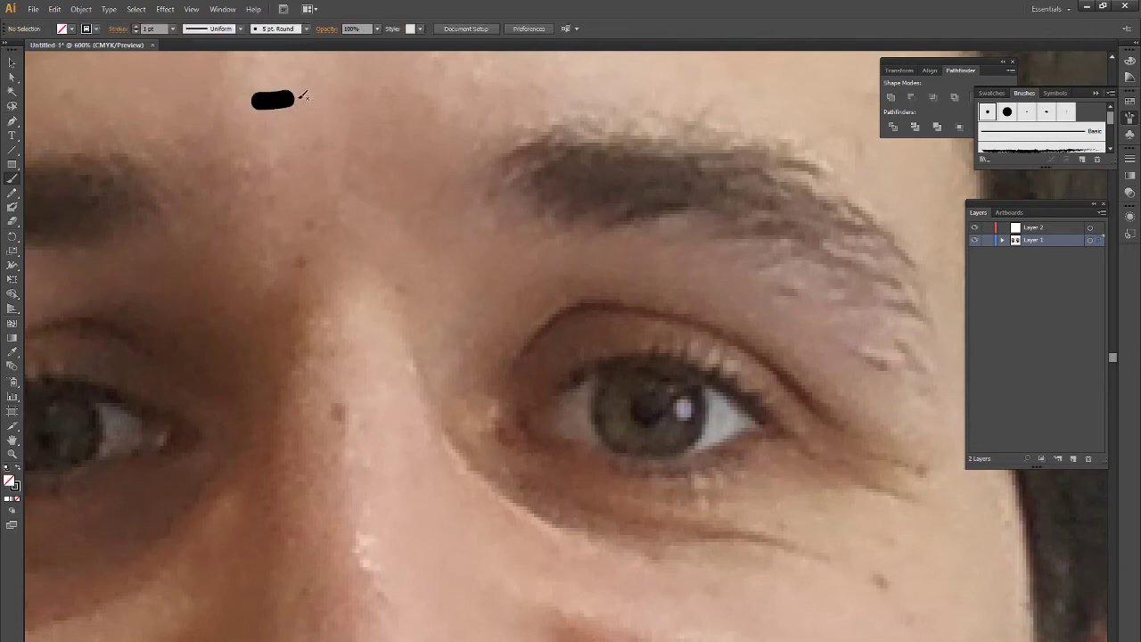
Set the Paintbrush stroke weight to 0.5 pt
key(ctrl+minus)
key(ctrl+minus)
key(ctrl+minus)
click(172, 28)
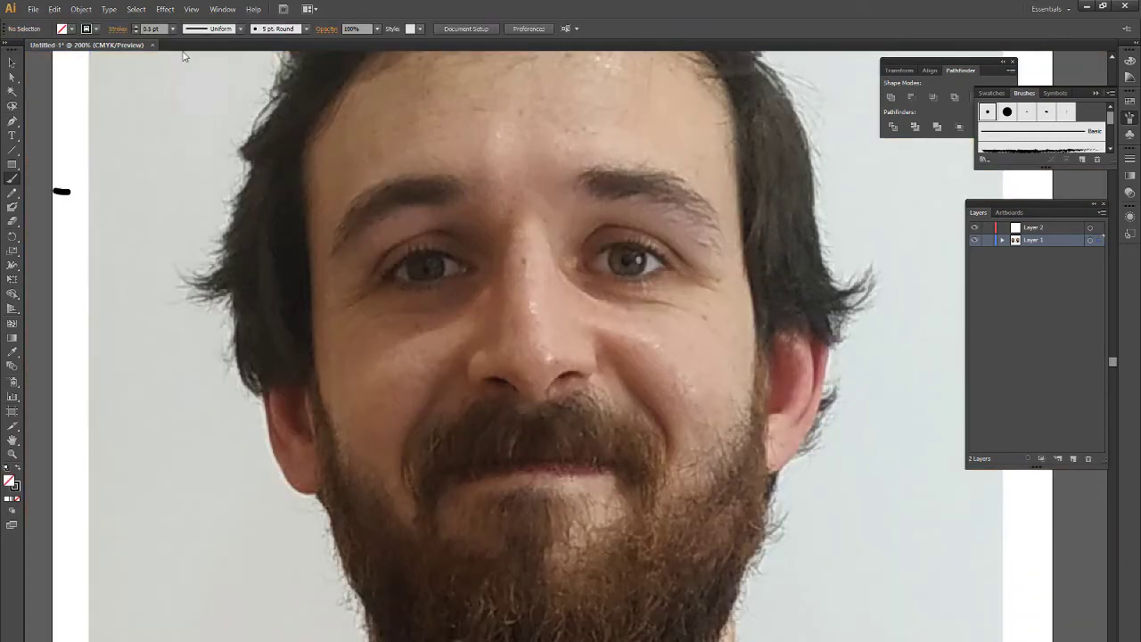
click(186, 61)
scroll(623, 220, up, 3)
Paint the upper and lower eyelids, both iris edges and the pupil of the right eye
mouse_move(498, 303)
mouse_down()
mouse_move(807, 346)
mouse_move(522, 346)
mouse_move(577, 382)
mouse_move(764, 363)
mouse_up()
drag(601, 398, 721, 389)
drag(589, 303, 616, 390)
drag(692, 301, 670, 383)
key(ctrl+z)
key(ctrl+z)
drag(589, 303, 615, 389)
drag(691, 301, 670, 384)
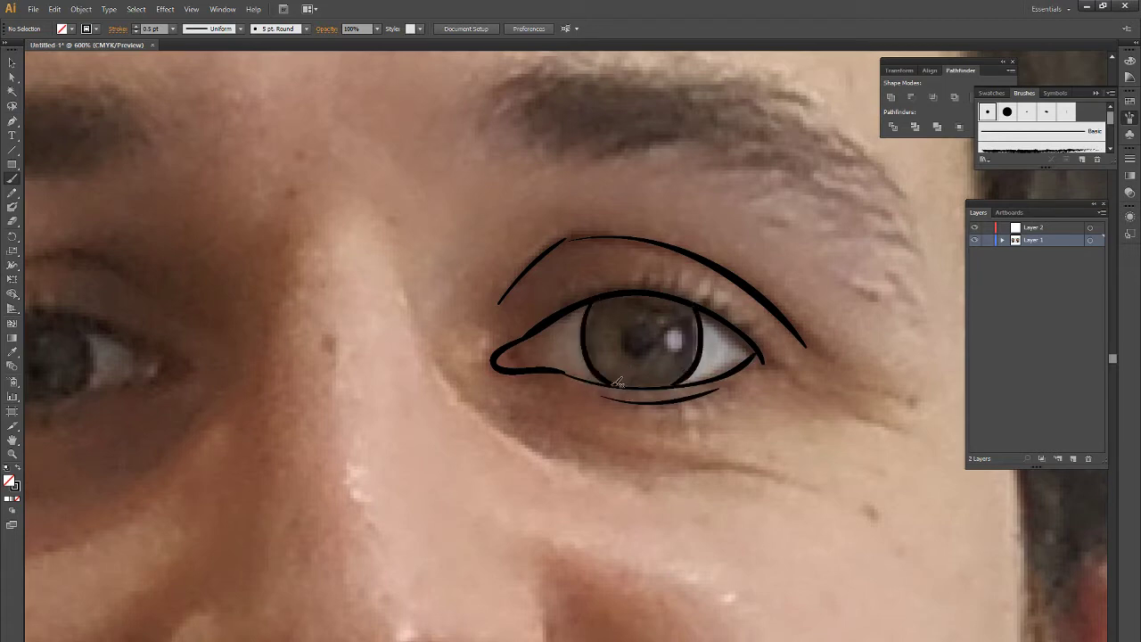
drag(623, 330, 627, 338)
Add the long under-eye line and eyelashes along the upper lid
mouse_move(475, 390)
mouse_down()
mouse_move(573, 446)
mouse_move(731, 452)
mouse_up()
mouse_move(528, 350)
mouse_down()
mouse_move(688, 399)
mouse_move(546, 461)
mouse_up()
drag(664, 399, 695, 392)
drag(706, 410, 724, 408)
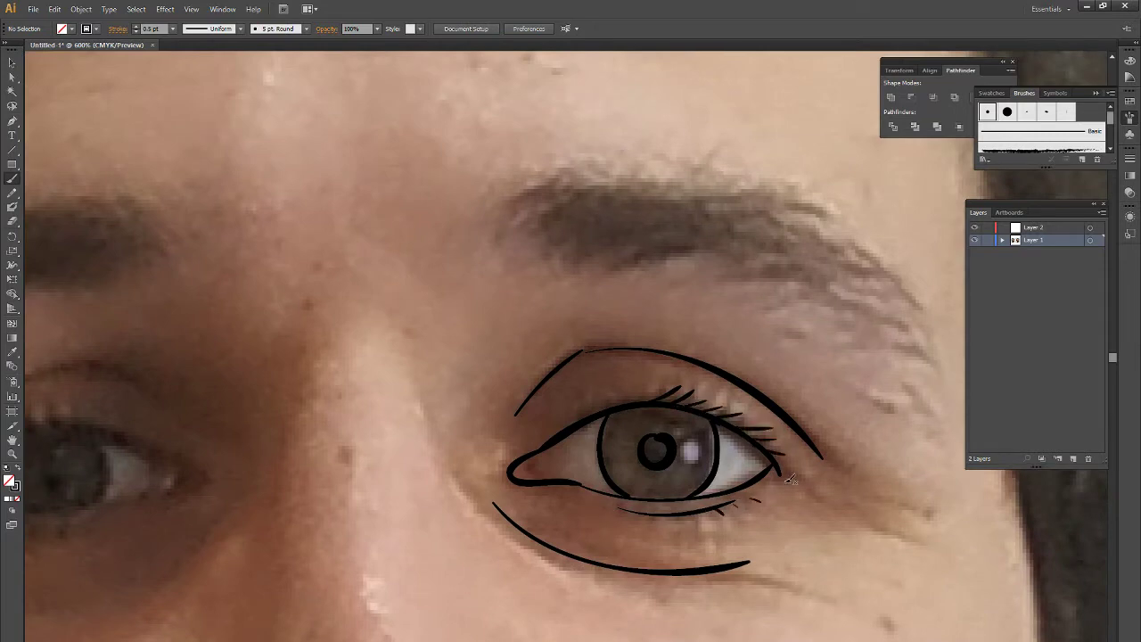
Hatch thin hairs across the eyebrow, extending them down to its tail and edges
drag(529, 212, 563, 180)
mouse_move(535, 219)
mouse_down()
mouse_move(597, 178)
mouse_move(628, 182)
mouse_up()
drag(524, 250, 632, 200)
mouse_move(580, 259)
mouse_down()
mouse_move(704, 189)
mouse_move(723, 203)
mouse_up()
drag(641, 261, 768, 210)
drag(678, 255, 817, 223)
drag(615, 248, 758, 191)
drag(729, 205, 820, 217)
drag(731, 255, 846, 236)
mouse_move(772, 265)
mouse_down()
mouse_move(869, 257)
mouse_move(887, 276)
mouse_up()
mouse_move(829, 289)
mouse_down()
mouse_move(898, 308)
mouse_move(932, 352)
mouse_up()
drag(641, 221, 704, 189)
mouse_move(517, 239)
mouse_down()
mouse_move(567, 169)
mouse_move(570, 183)
mouse_up()
key(ctrl+0)
Move the reference photo onto its own locked lower layer and reactivate the line-art layer
click(12, 62)
click(99, 109)
key(ctrl+plus)
key(ctrl+plus)
click(986, 240)
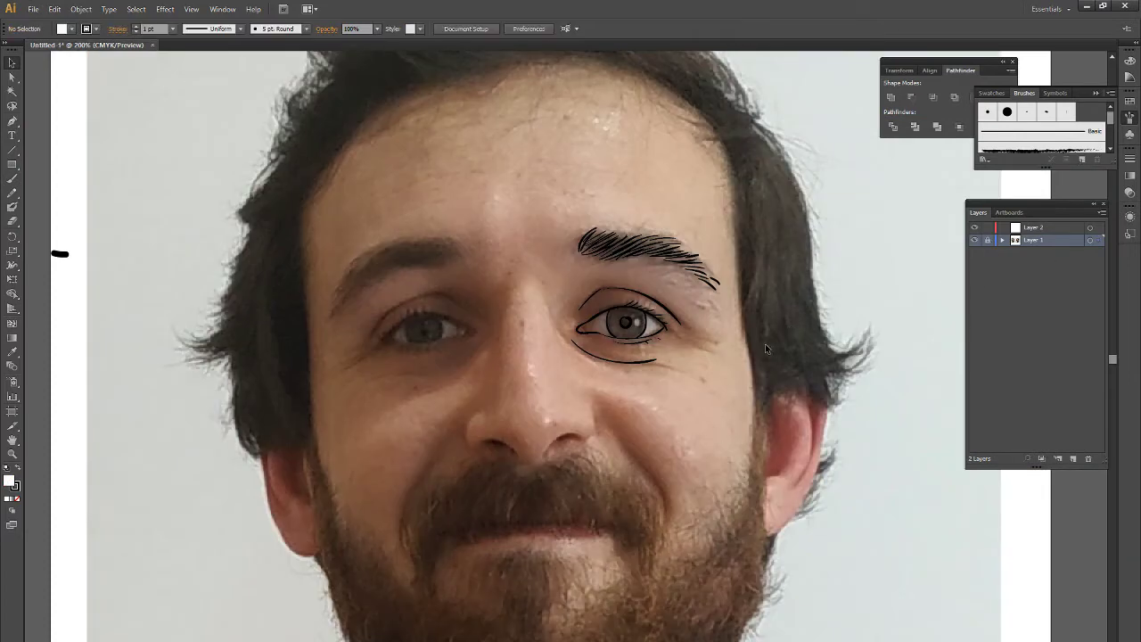
click(986, 240)
click(940, 338)
key(Delete)
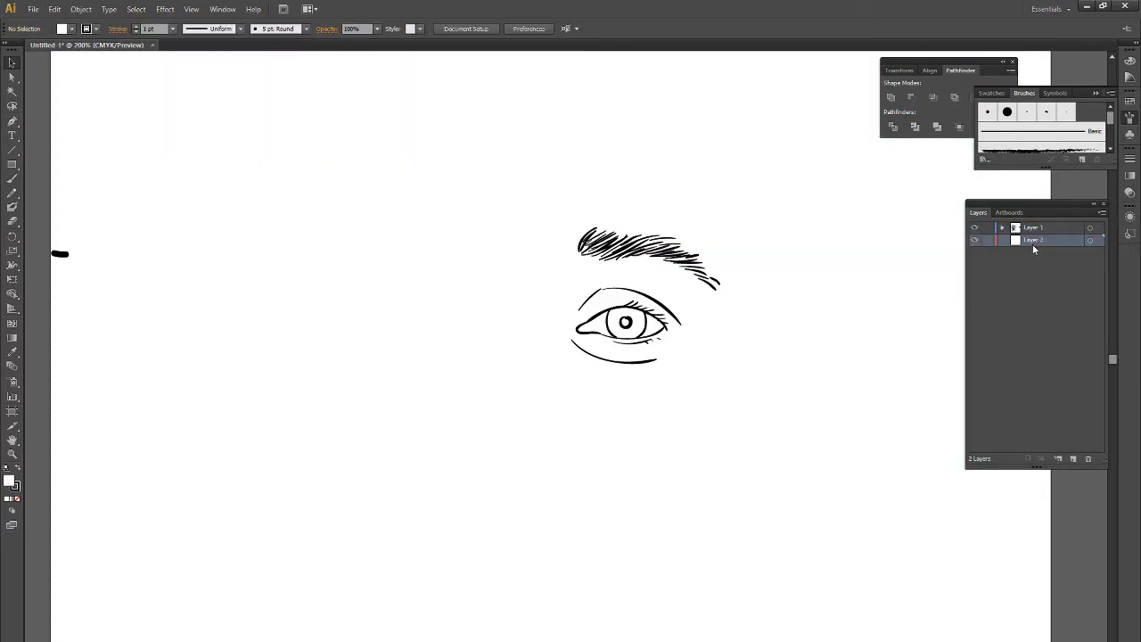
key(ctrl+z)
click(1049, 228)
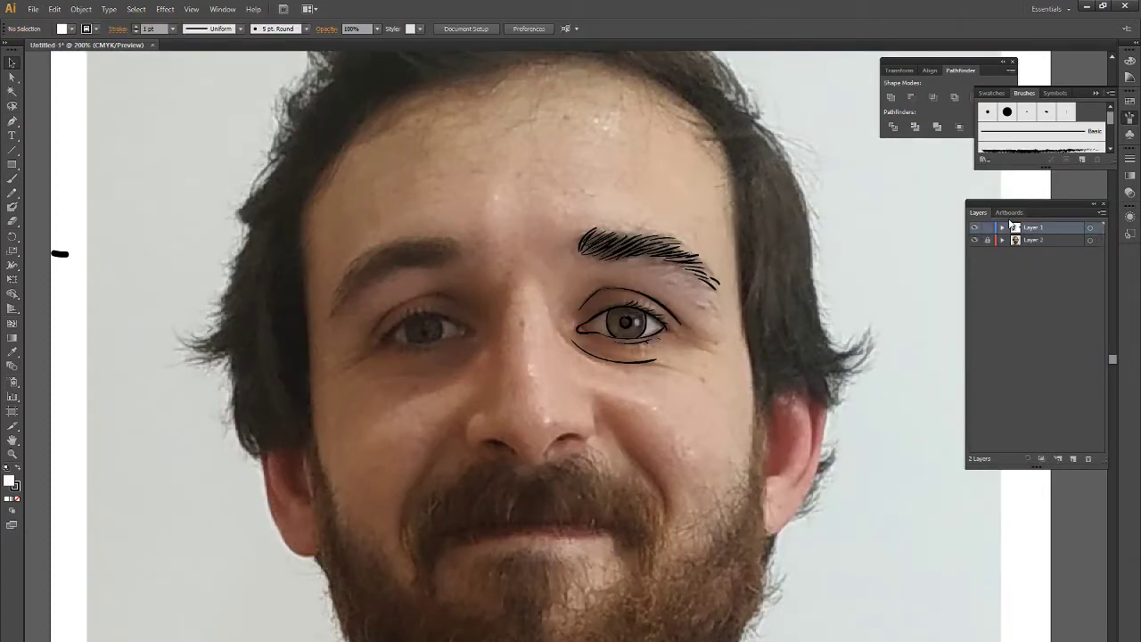
Copy the traced eye and eyebrow across to the other eye and reflect them
drag(547, 191, 727, 369)
drag(624, 267, 418, 267)
right_click(466, 268)
click(637, 453)
key(Return)
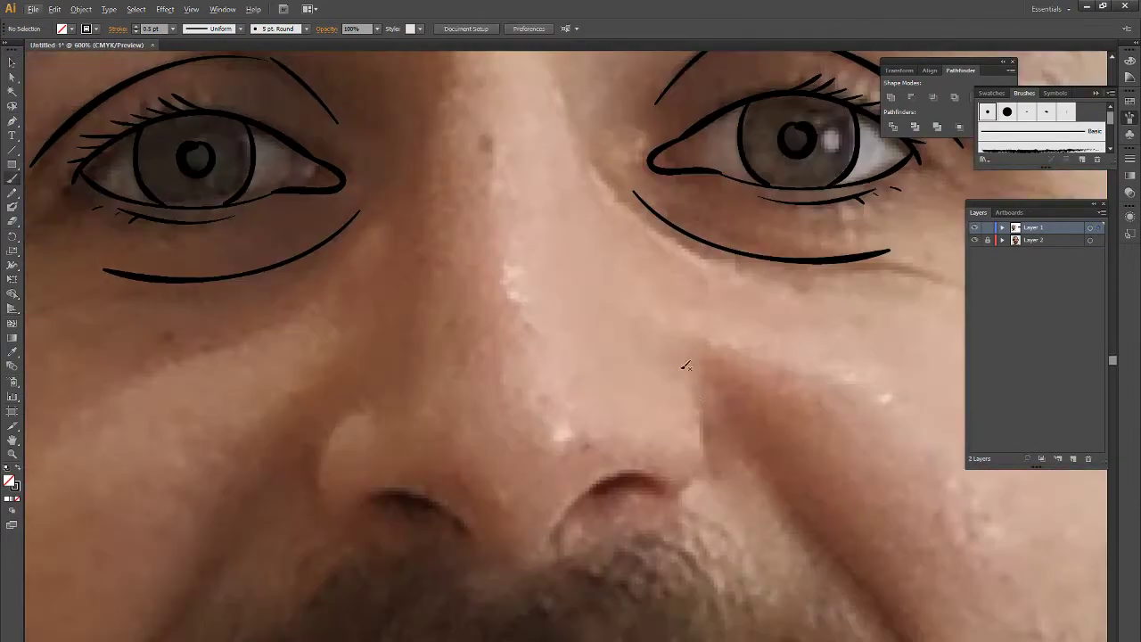
Paint the nostrils, nose tip, both cheek lines, and the upper and lower lips
key(b)
mouse_move(677, 365)
mouse_down()
mouse_move(661, 504)
mouse_move(536, 535)
mouse_up()
drag(379, 495, 477, 544)
drag(321, 392, 379, 525)
drag(331, 293, 217, 509)
drag(690, 67, 889, 375)
drag(752, 373, 802, 298)
drag(254, 361, 843, 310)
drag(323, 346, 758, 326)
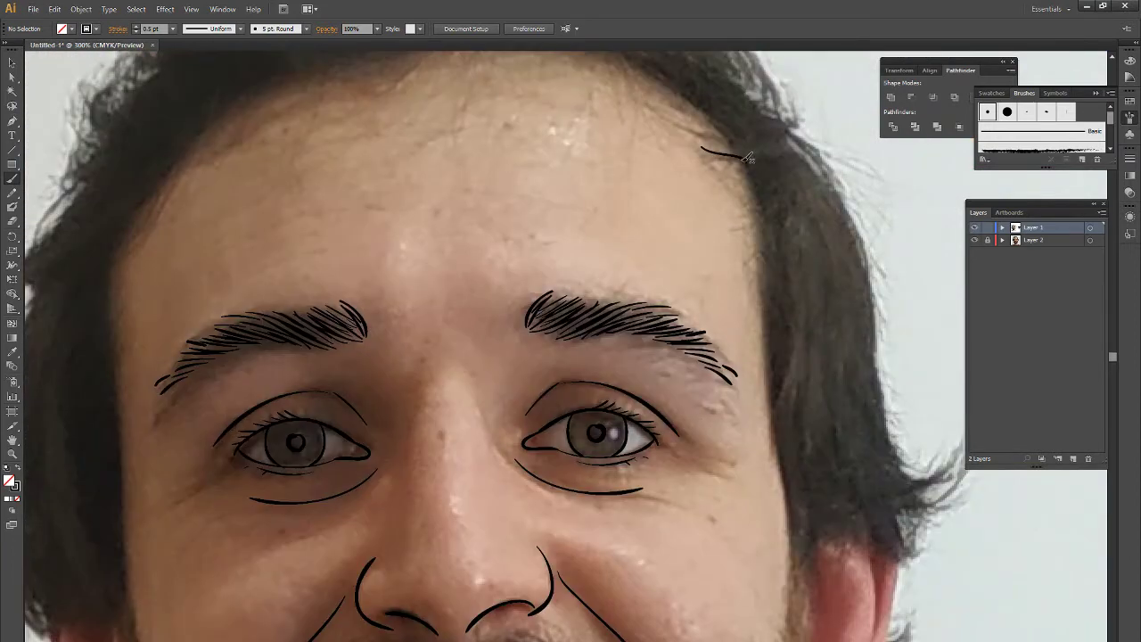
Trace the right edge of the face and the hair tufts beside the right ear
drag(748, 158, 785, 624)
drag(785, 535, 706, 325)
drag(806, 201, 782, 303)
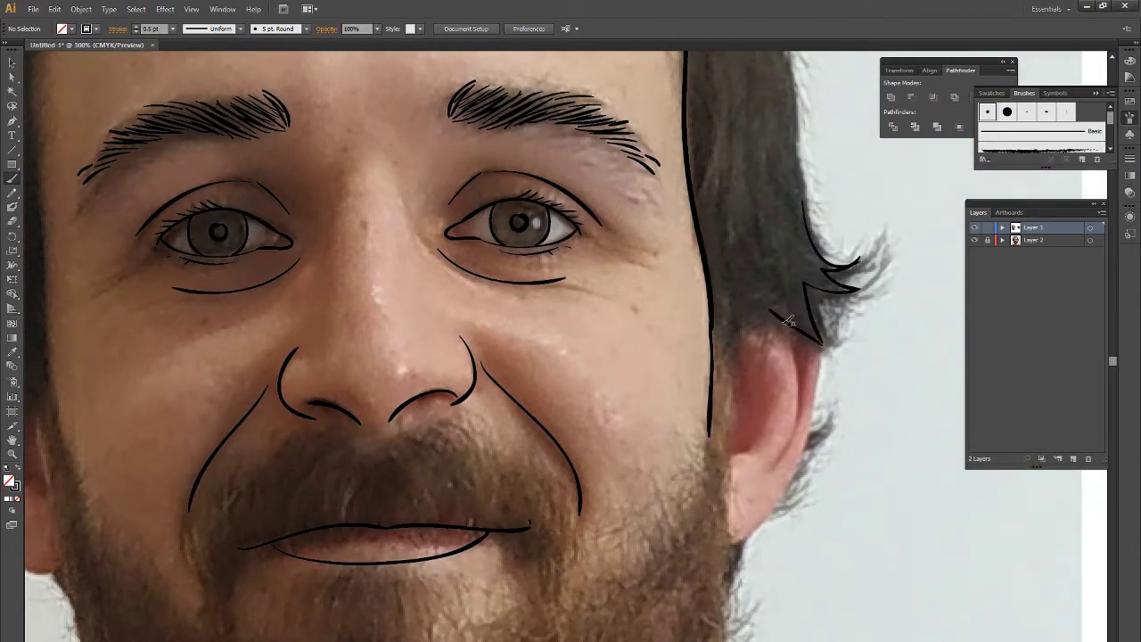
scroll(790, 413, up, 5)
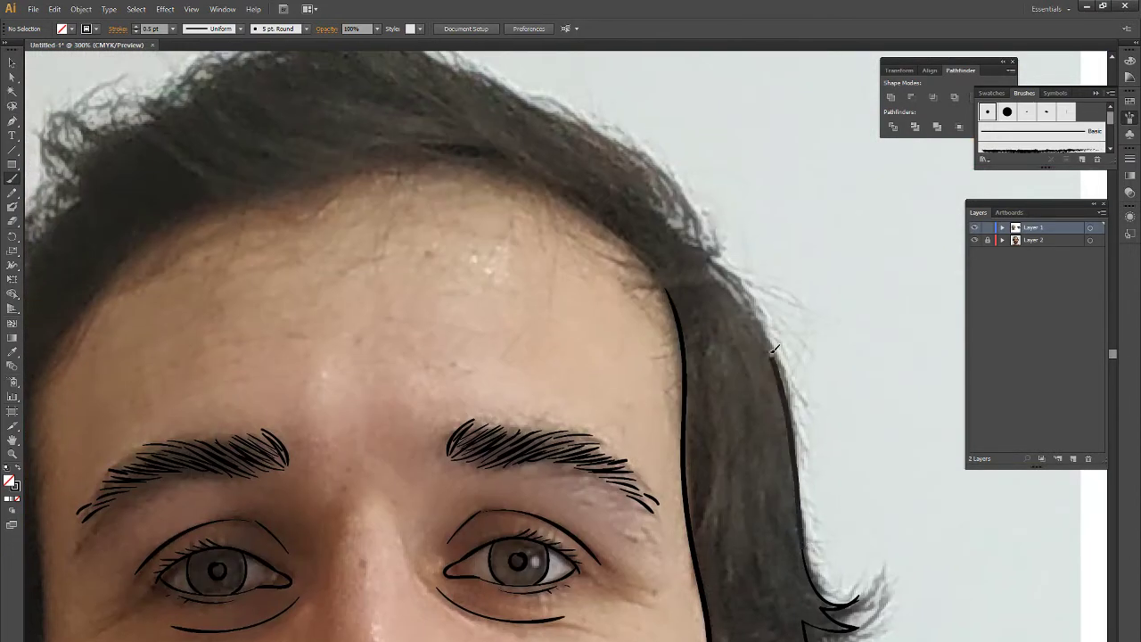
Trace the top outline of the hair and its edge down past the temple to the ear
scroll(791, 413, up, 3)
mouse_move(802, 423)
mouse_down()
mouse_move(610, 276)
mouse_move(756, 385)
mouse_move(477, 384)
mouse_move(745, 267)
mouse_up()
mouse_move(724, 305)
mouse_down()
mouse_move(634, 343)
mouse_move(651, 332)
mouse_move(552, 482)
mouse_move(636, 285)
mouse_move(568, 466)
mouse_move(606, 256)
mouse_up()
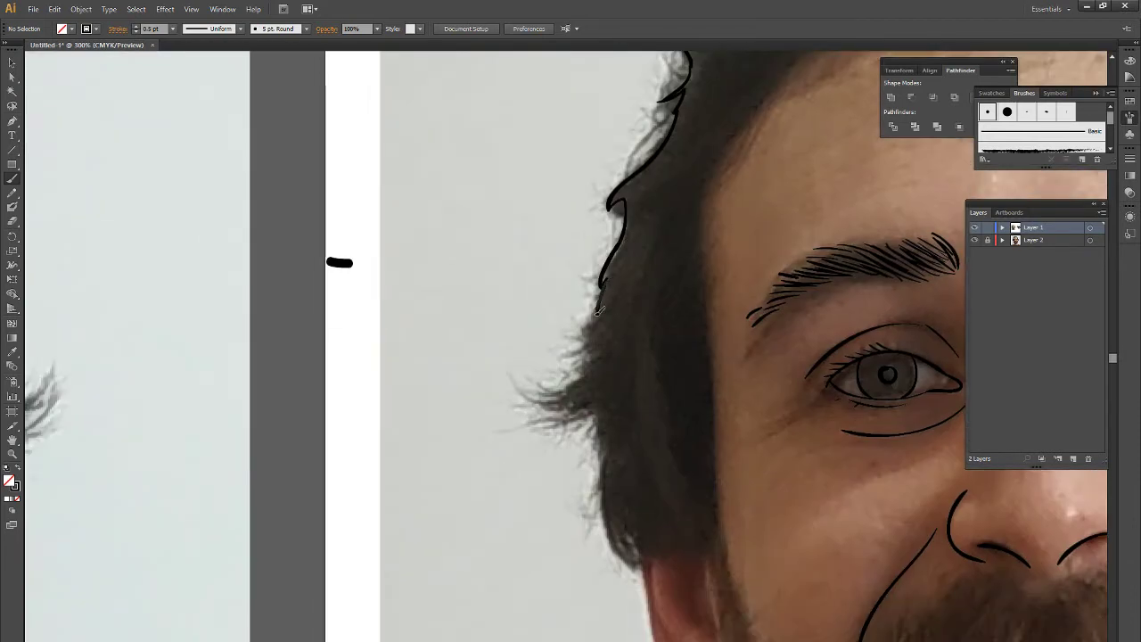
drag(622, 202, 635, 545)
mouse_move(621, 525)
mouse_down()
mouse_move(570, 374)
mouse_move(668, 481)
mouse_up()
key(ctrl+z)
drag(560, 367, 660, 411)
mouse_move(663, 193)
mouse_down()
mouse_move(598, 427)
mouse_move(598, 505)
mouse_move(604, 351)
mouse_move(767, 253)
mouse_move(562, 298)
mouse_up()
Draw the hairline across the forehead and outline the left ear with inner lines
scroll(604, 350, up, 5)
drag(574, 303, 713, 306)
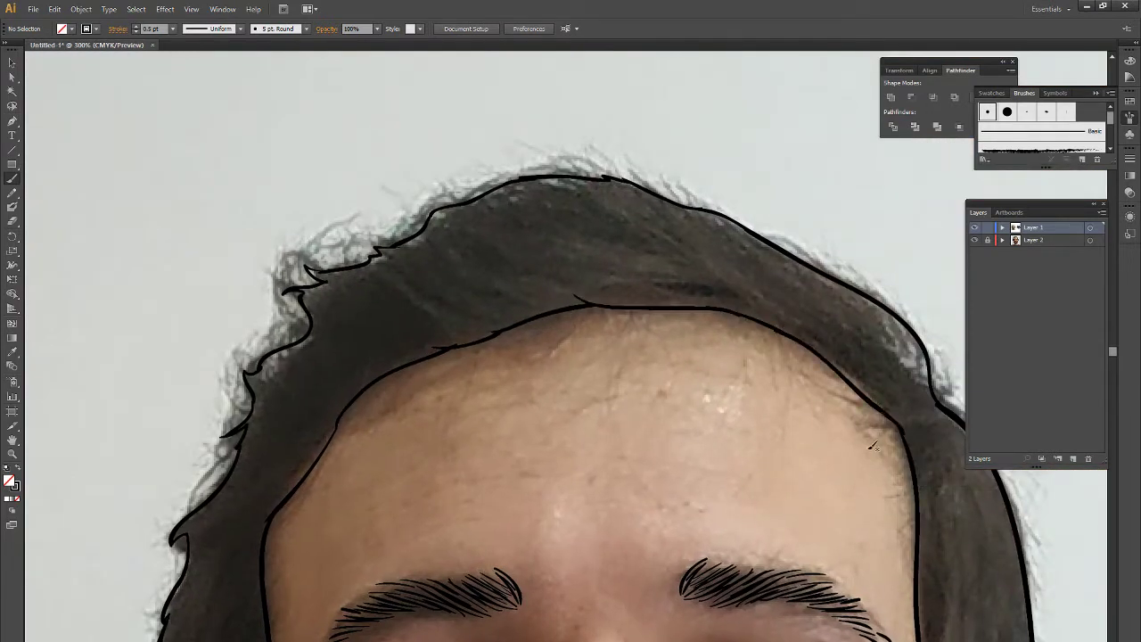
scroll(431, 306, down, 6)
scroll(432, 306, down, 3)
drag(432, 305, 512, 463)
drag(495, 331, 497, 389)
Draw the left jawline down the cheek to the chin
scroll(498, 389, down, 3)
scroll(497, 388, right, 2)
mouse_move(416, 211)
mouse_down()
mouse_move(436, 330)
mouse_move(488, 477)
mouse_up()
scroll(488, 476, down, 3)
scroll(488, 477, right, 1)
drag(439, 346, 530, 474)
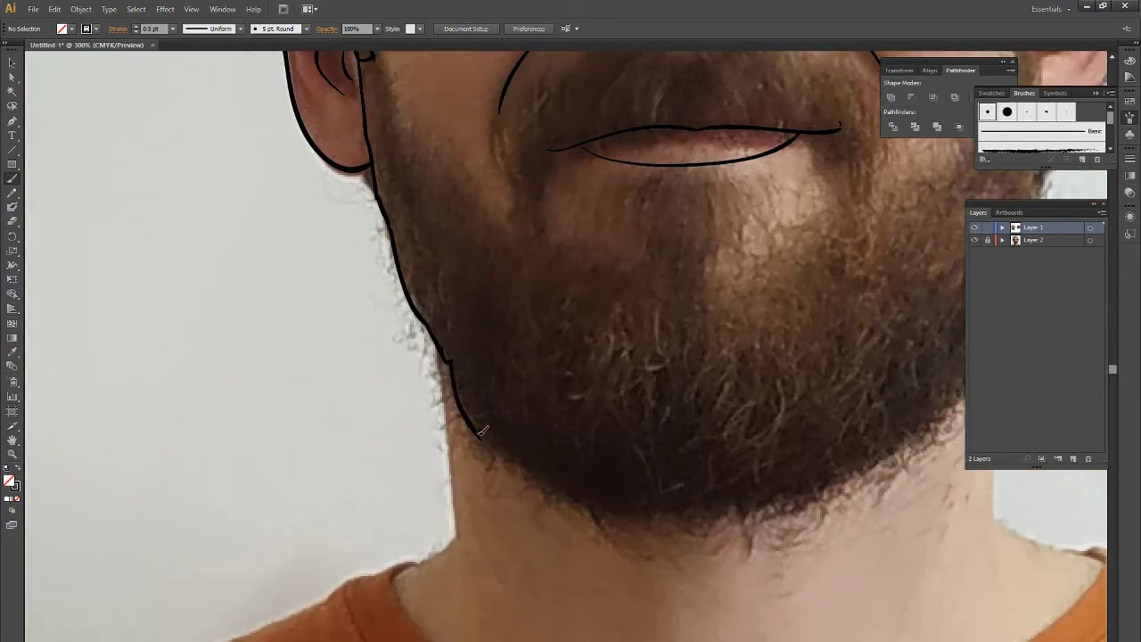
Draw the right jawline to the chin and the right ear's inner lines
scroll(698, 526, right, 2)
scroll(699, 526, up, 3)
scroll(699, 526, right, 2)
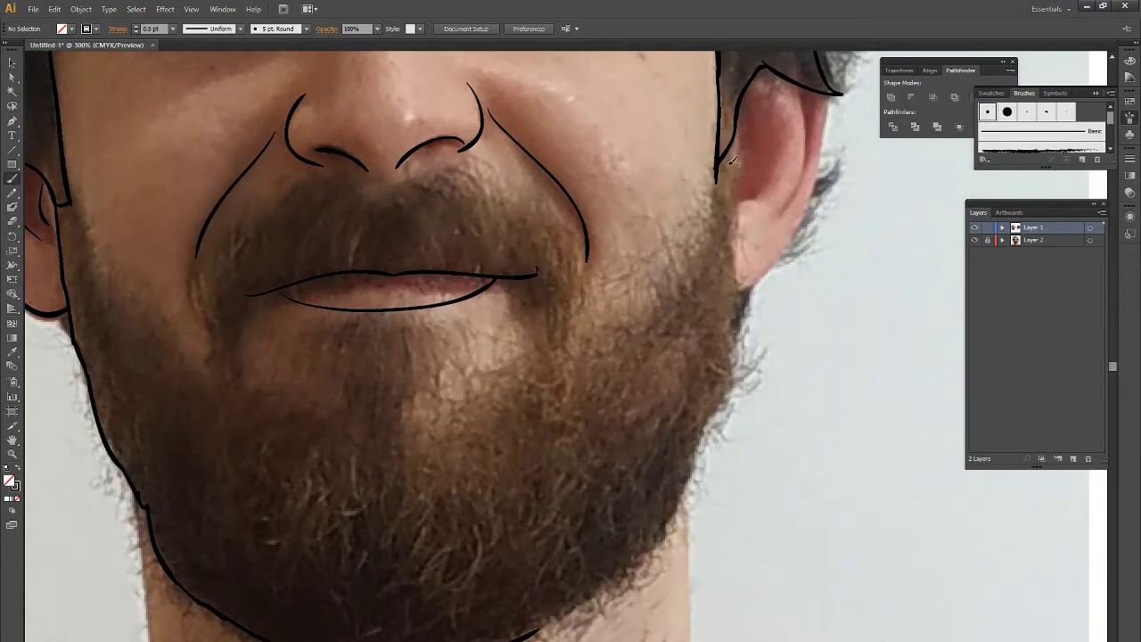
mouse_move(727, 143)
mouse_down()
mouse_move(712, 436)
mouse_move(624, 584)
mouse_up()
scroll(624, 584, up, 3)
scroll(624, 584, right, 1)
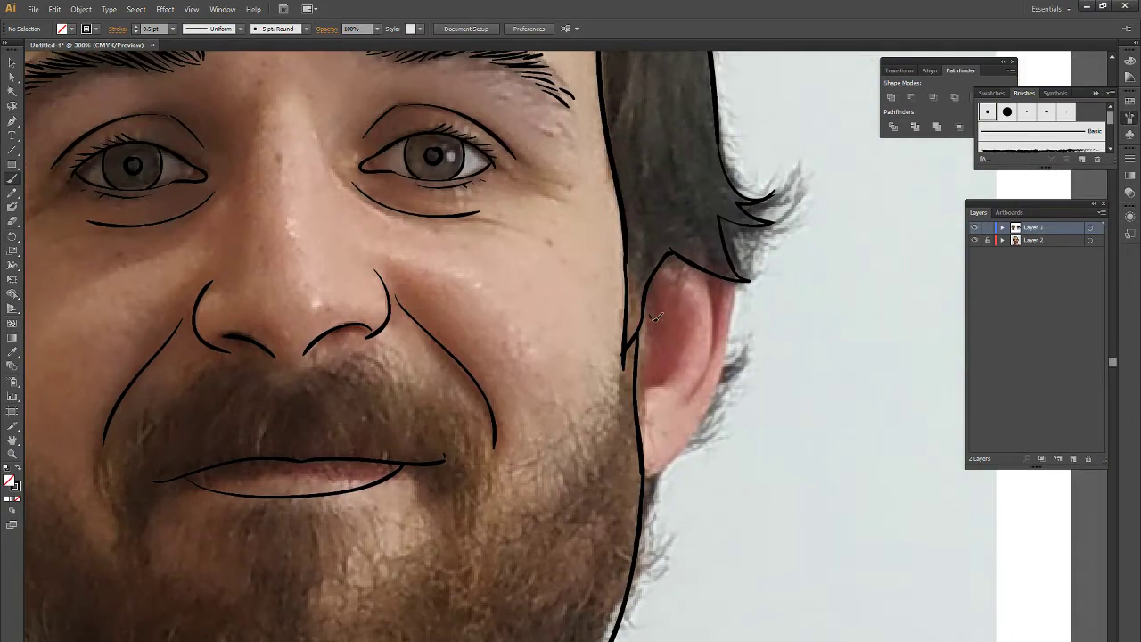
drag(687, 314, 651, 389)
drag(746, 281, 644, 474)
key(ctrl+minus)
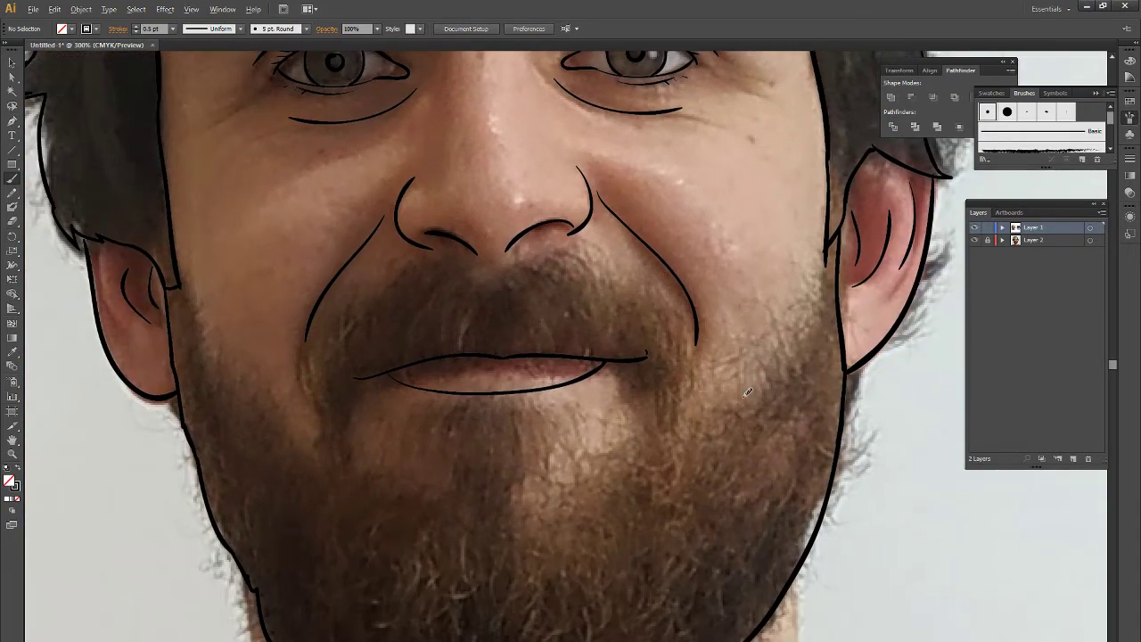
Check the line art against the photo and add a new layer for the beard
key(ctrl+minus)
key(ctrl+minus)
click(975, 240)
click(975, 240)
scroll(710, 410, up, 2)
click(1073, 458)
Set the Paintbrush to 0.25 pt with no fill and paint brown hairs along the right jaw
key(i)
key(d)
scroll(775, 417, up, 2)
key(b)
click(172, 28)
click(192, 40)
key(slash)
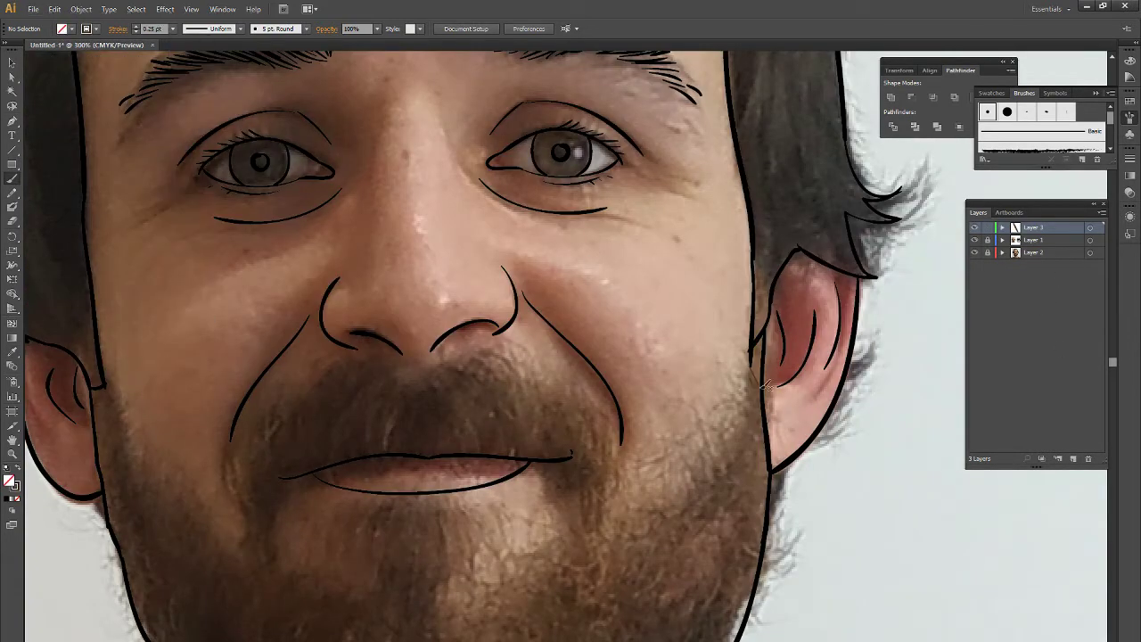
mouse_move(752, 400)
mouse_down()
mouse_move(724, 457)
mouse_move(720, 331)
mouse_up()
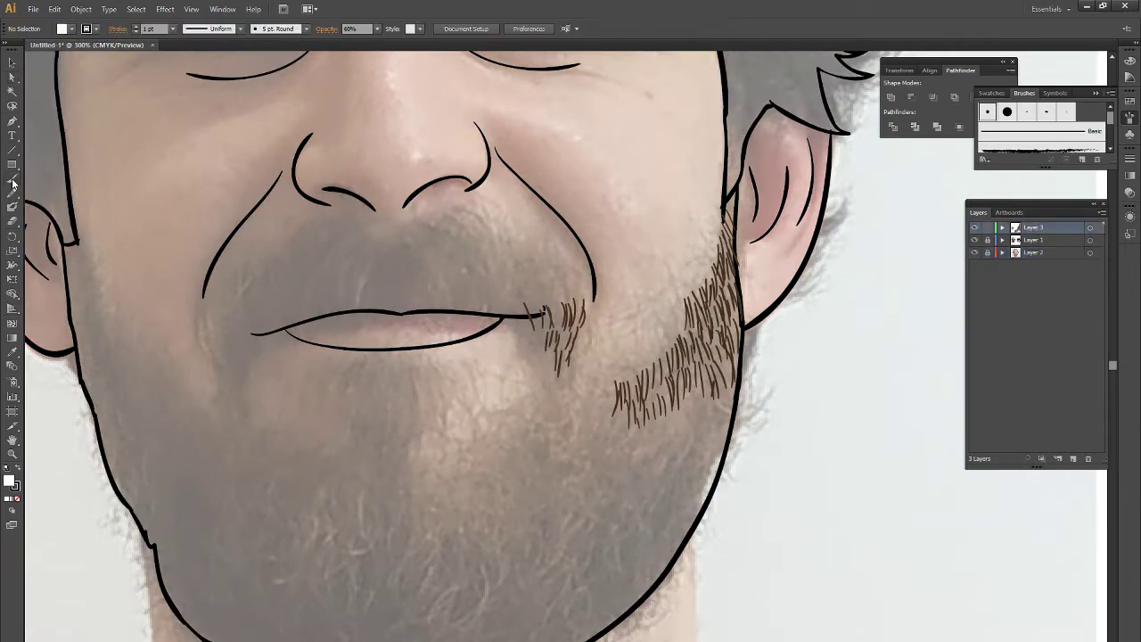
Set the Paintbrush stroke weight back to 0.25 pt
key(i)
key(b)
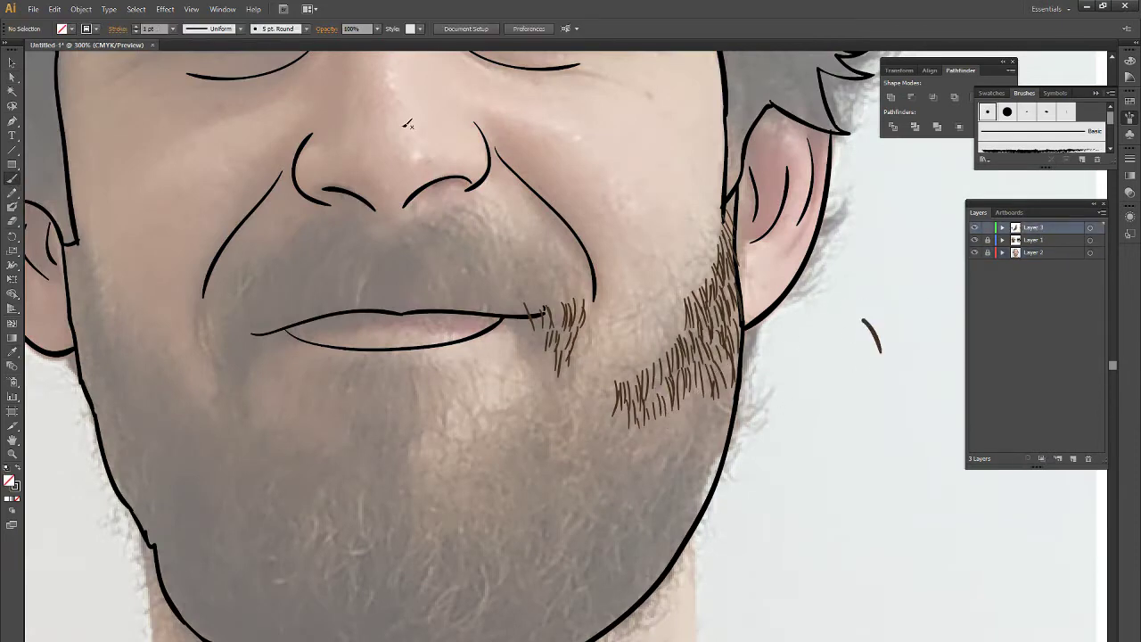
click(239, 28)
click(166, 29)
click(182, 42)
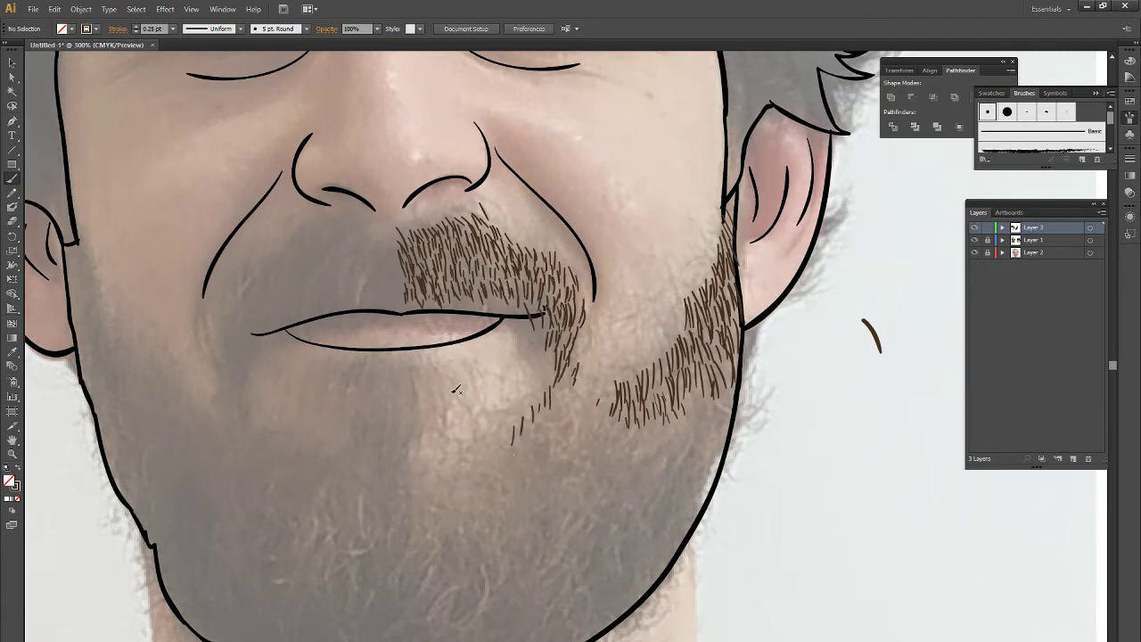
Paint hairs down from the lip toward the chin and along the lower beard
drag(432, 471, 446, 533)
drag(475, 526, 486, 433)
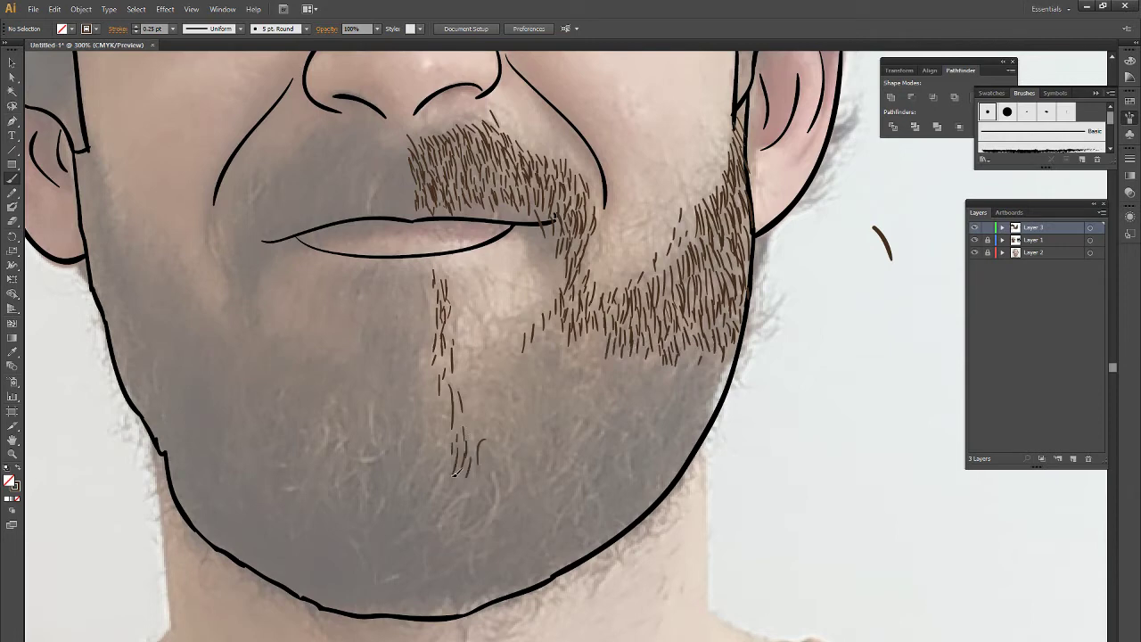
drag(489, 508, 448, 606)
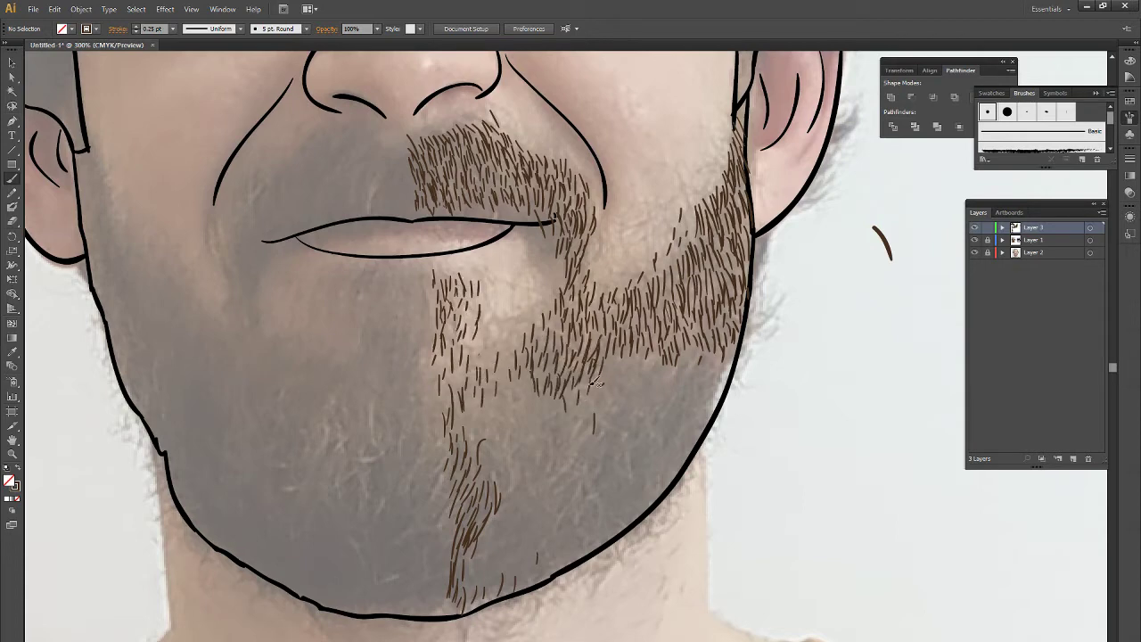
drag(621, 359, 726, 363)
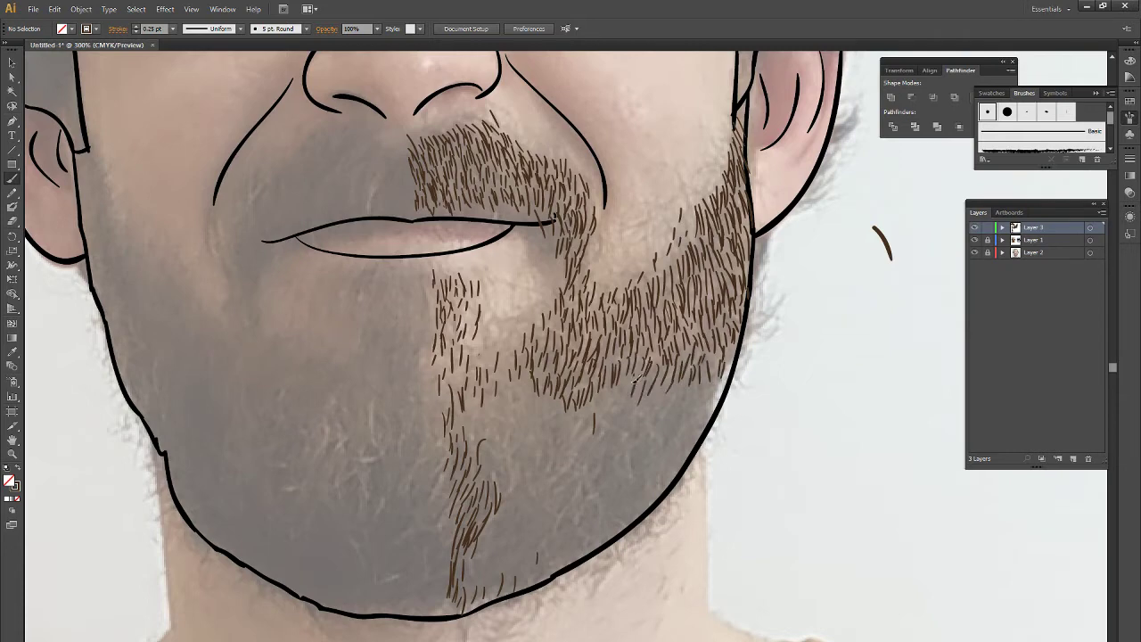
drag(489, 399, 550, 404)
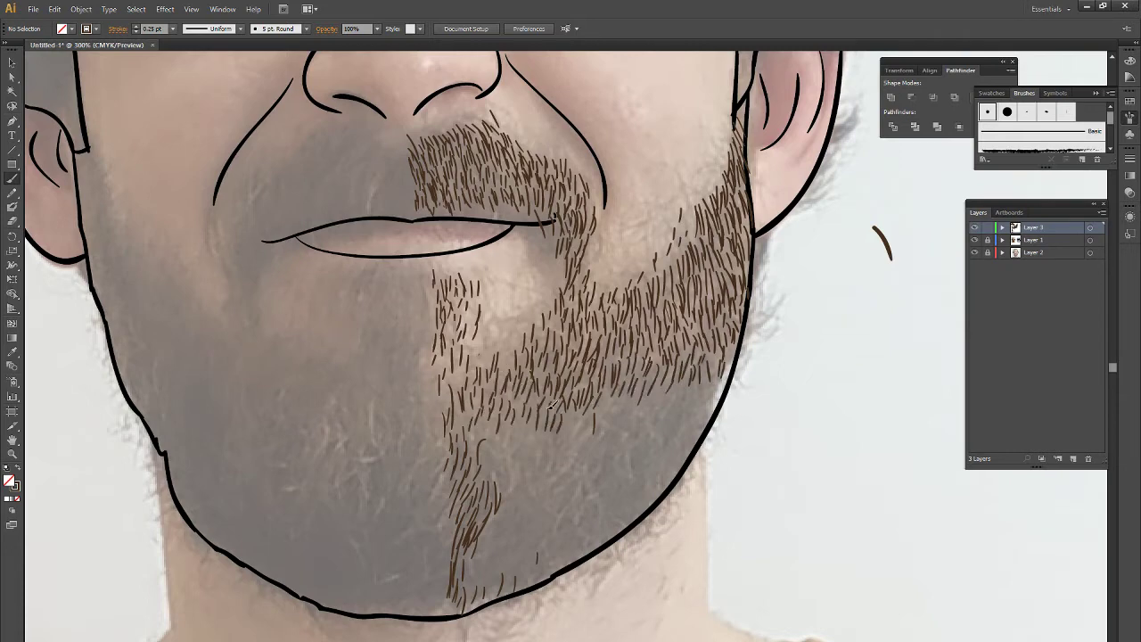
mouse_move(652, 391)
mouse_down()
mouse_move(678, 396)
mouse_move(664, 419)
mouse_move(633, 419)
mouse_up()
Add short hairs near the jaw edge and lower-left beard edge, filling down to the chin
drag(702, 412, 691, 438)
drag(668, 450, 660, 463)
drag(524, 421, 517, 440)
drag(492, 425, 485, 453)
mouse_move(588, 444)
mouse_down()
mouse_move(594, 471)
mouse_move(581, 492)
mouse_up()
mouse_move(556, 462)
mouse_down()
mouse_move(533, 508)
mouse_move(504, 524)
mouse_up()
drag(510, 515, 487, 548)
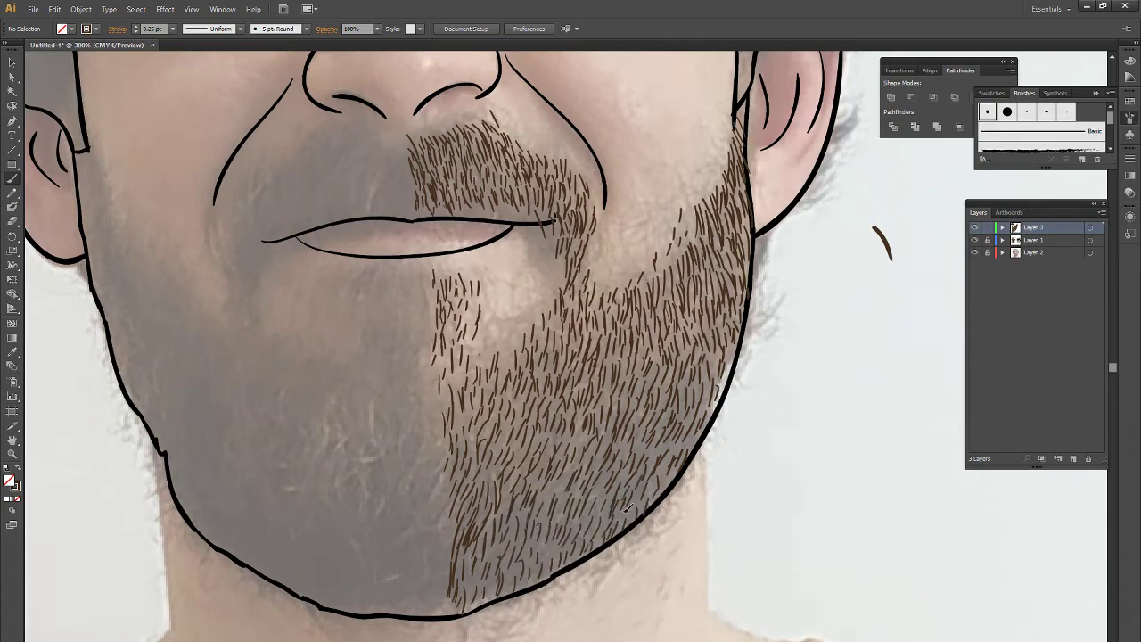
Reflect a copy of the beard strokes across the vertical axis onto the left side
key(ctrl+minus)
key(ctrl+minus)
key(v)
click(627, 481)
right_click(458, 471)
click(535, 613)
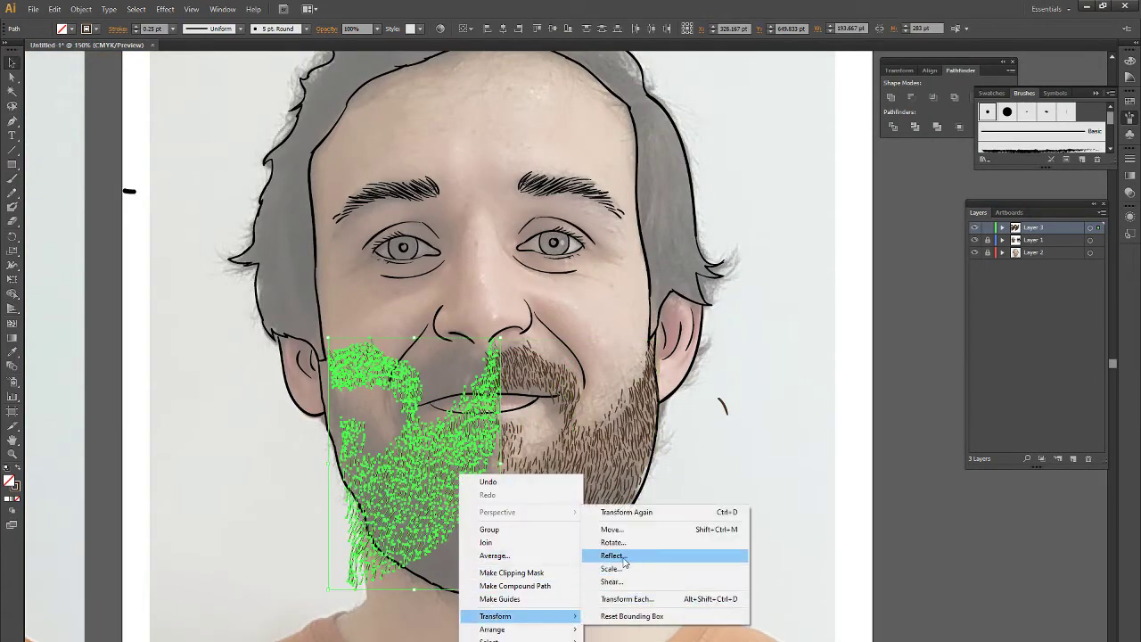
click(606, 496)
click(571, 421)
scroll(440, 472, up, 3)
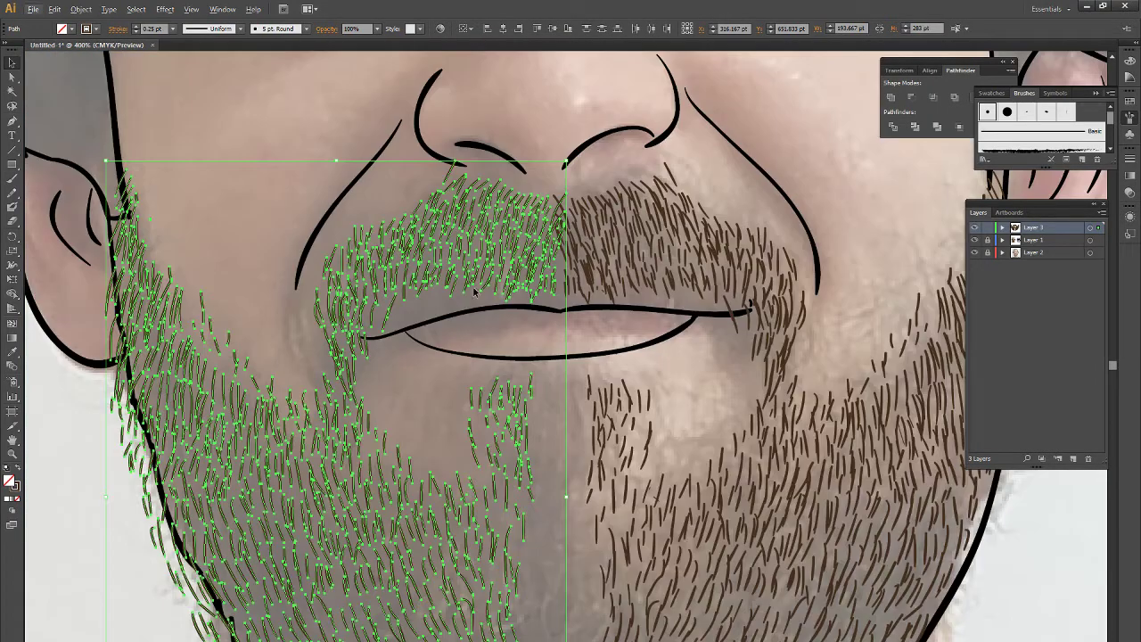
click(554, 400)
scroll(553, 399, down, 2)
Trim the beard hairs along the left jawline with the Path Eraser, then add a chin hair
click(548, 405)
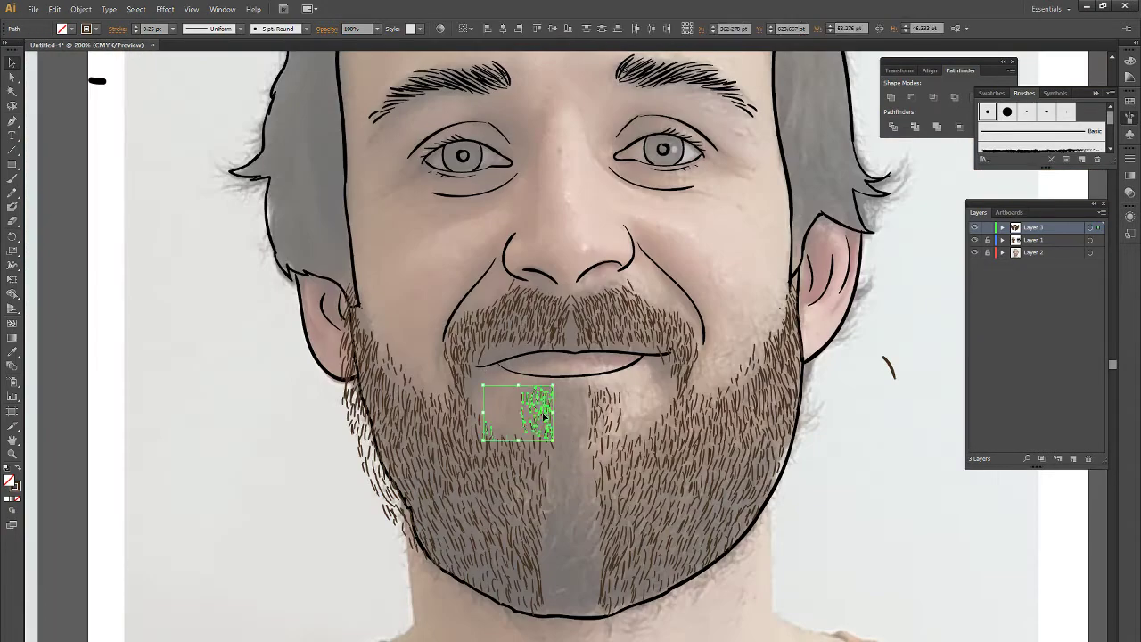
shift+click(621, 448)
key(shift+b)
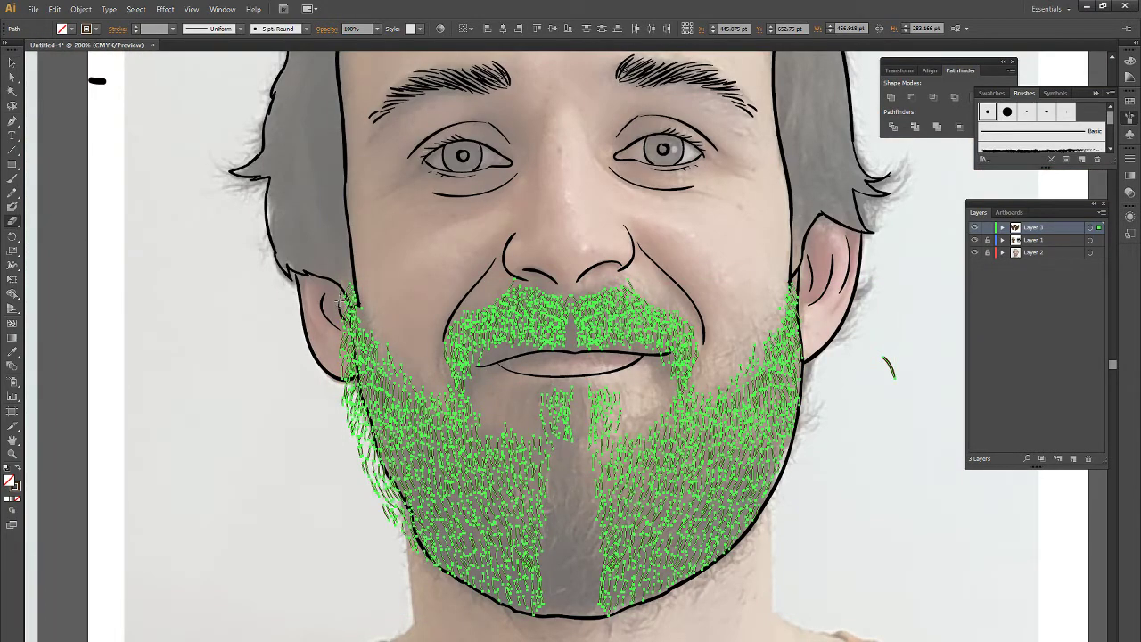
drag(341, 301, 443, 579)
scroll(443, 579, up, 1)
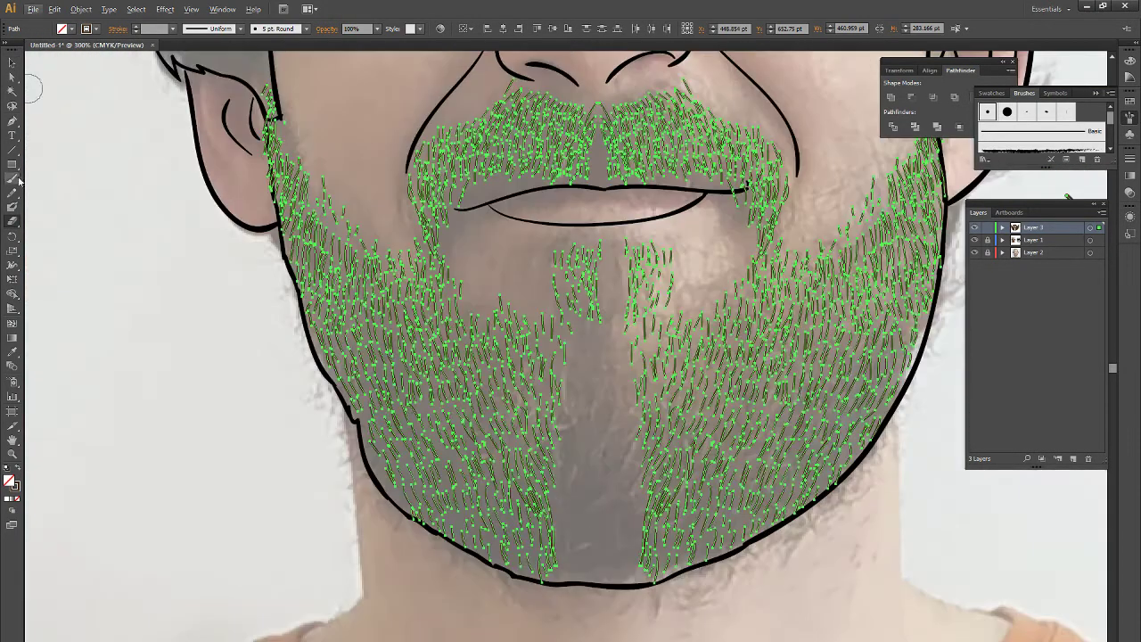
click(64, 155)
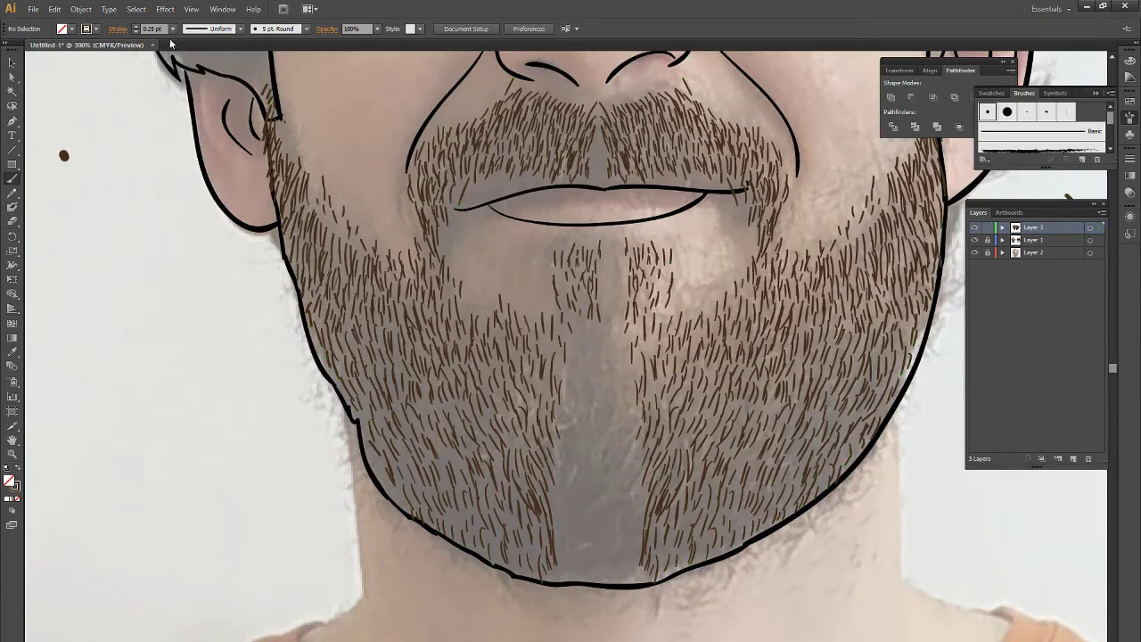
drag(626, 298, 623, 321)
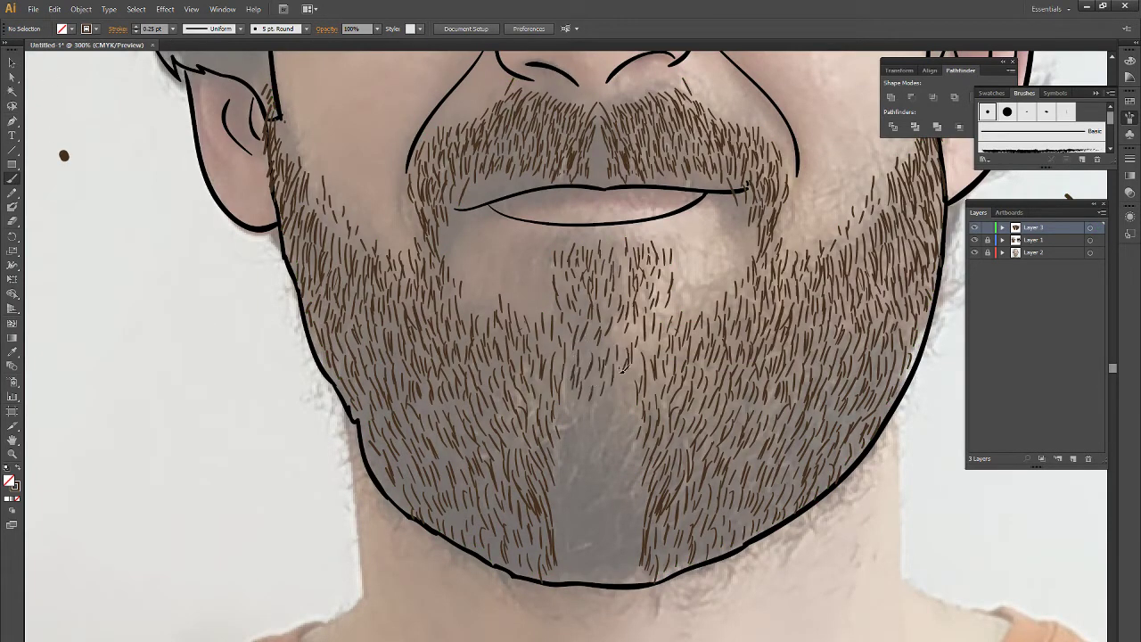
Fill the chin gap with five more short brown beard hairs
drag(599, 394, 585, 451)
drag(571, 431, 567, 460)
mouse_move(613, 448)
mouse_down()
mouse_move(610, 467)
mouse_move(629, 478)
mouse_up()
drag(615, 450, 609, 472)
mouse_move(619, 465)
mouse_down()
mouse_move(605, 483)
mouse_move(630, 523)
mouse_move(607, 529)
mouse_up()
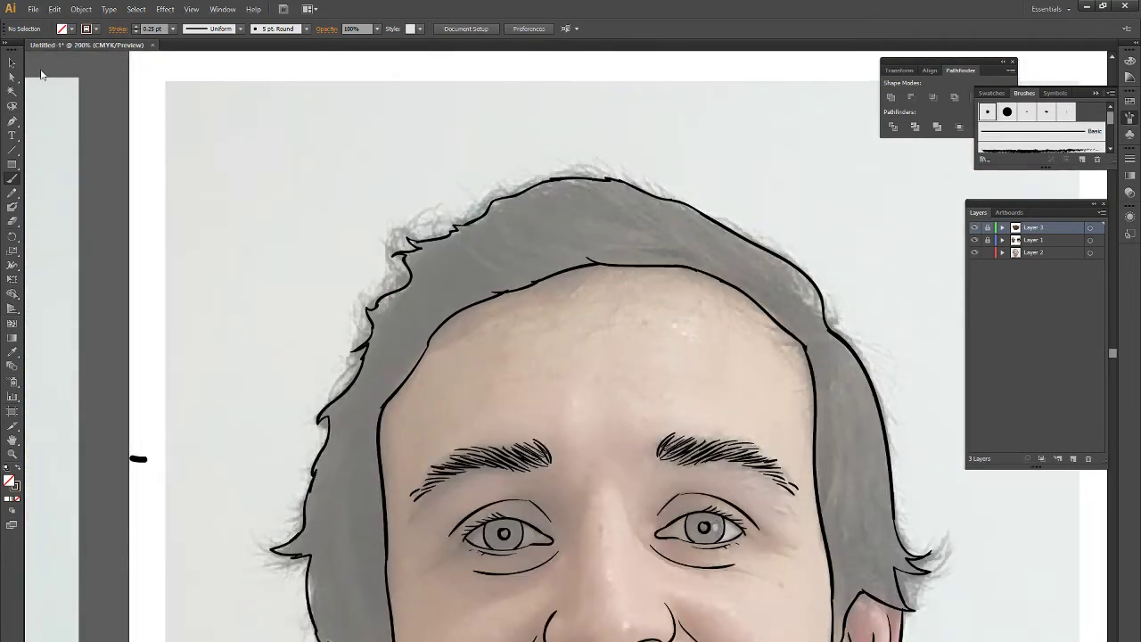
Lock the photo layer and add a new layer for the hair
key(a)
click(446, 170)
key(i)
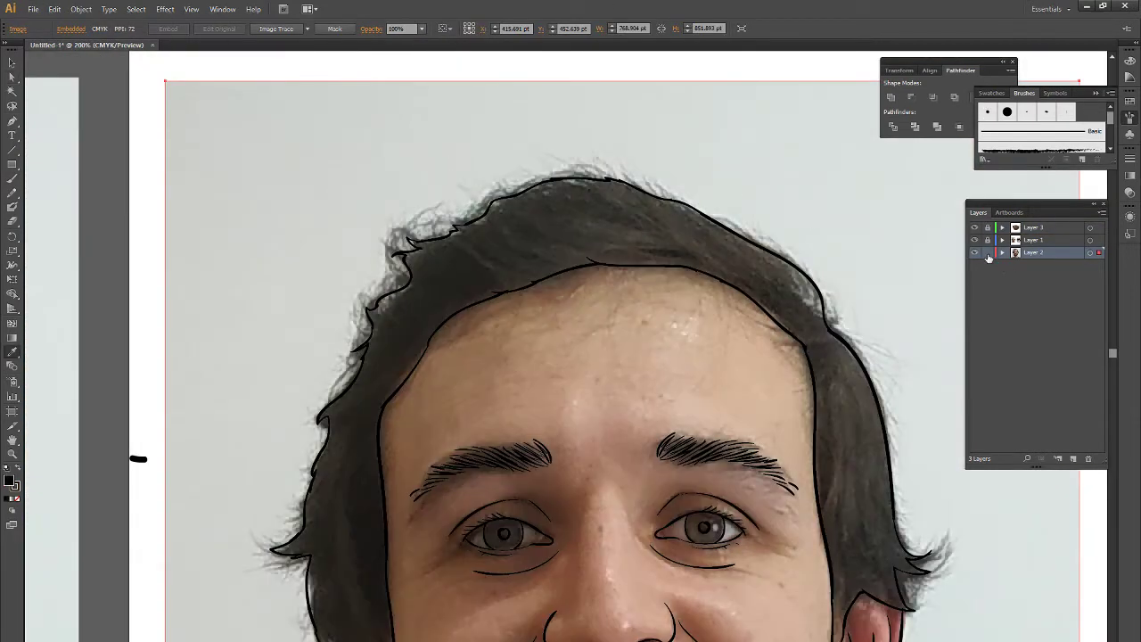
click(987, 253)
click(1073, 458)
Set the brush stroke weight to 0.25 pt and draw the first two thin hair strands
key(b)
key(ctrl+plus)
key(ctrl+plus)
drag(87, 112, 150, 103)
click(172, 28)
click(189, 52)
drag(334, 125, 215, 167)
drag(625, 326, 497, 271)
drag(622, 314, 490, 258)
Fade the reference photo to 60% opacity and deselect it
click(11, 77)
click(81, 153)
click(419, 28)
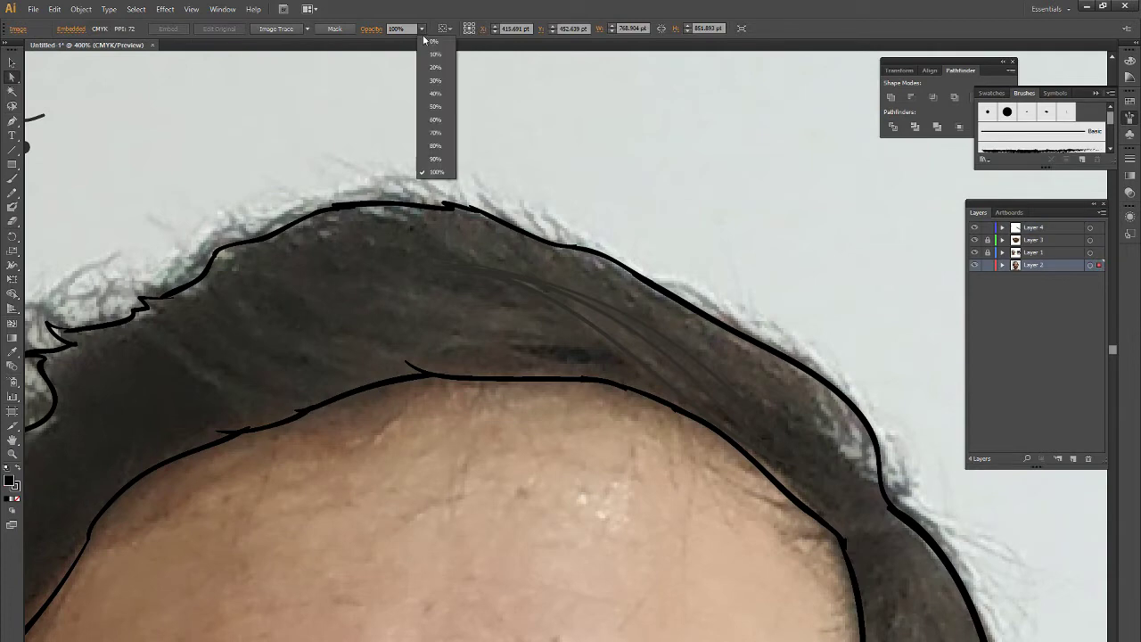
click(437, 98)
key(ctrl+shift+a)
click(12, 178)
Paint tapered strands along the top of the hair
drag(734, 405, 817, 464)
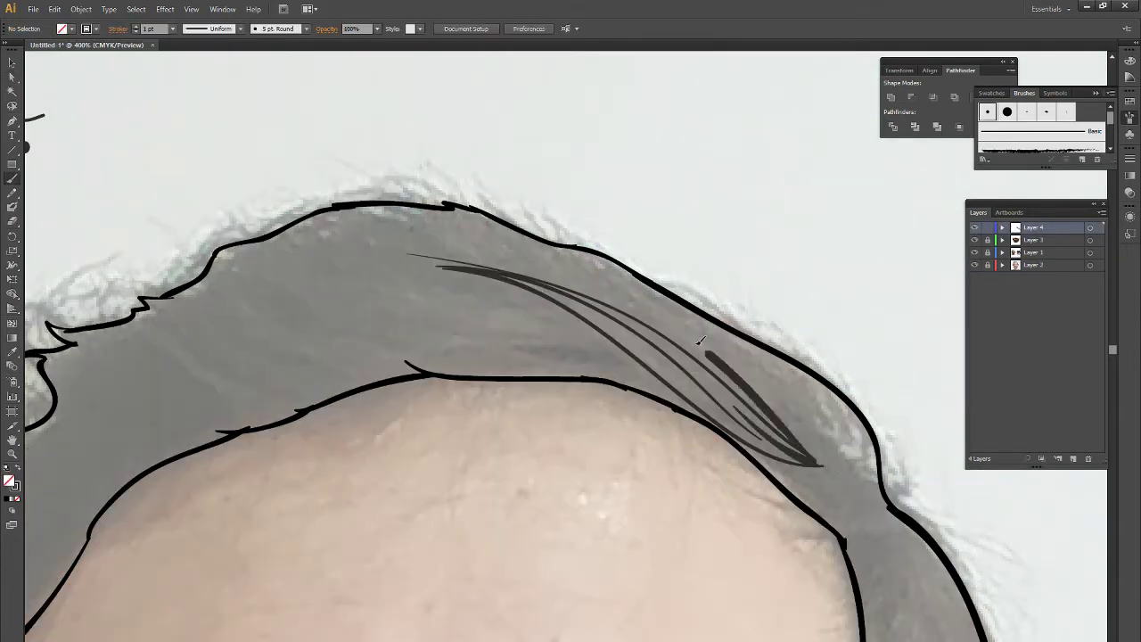
drag(484, 258, 797, 434)
drag(638, 317, 834, 460)
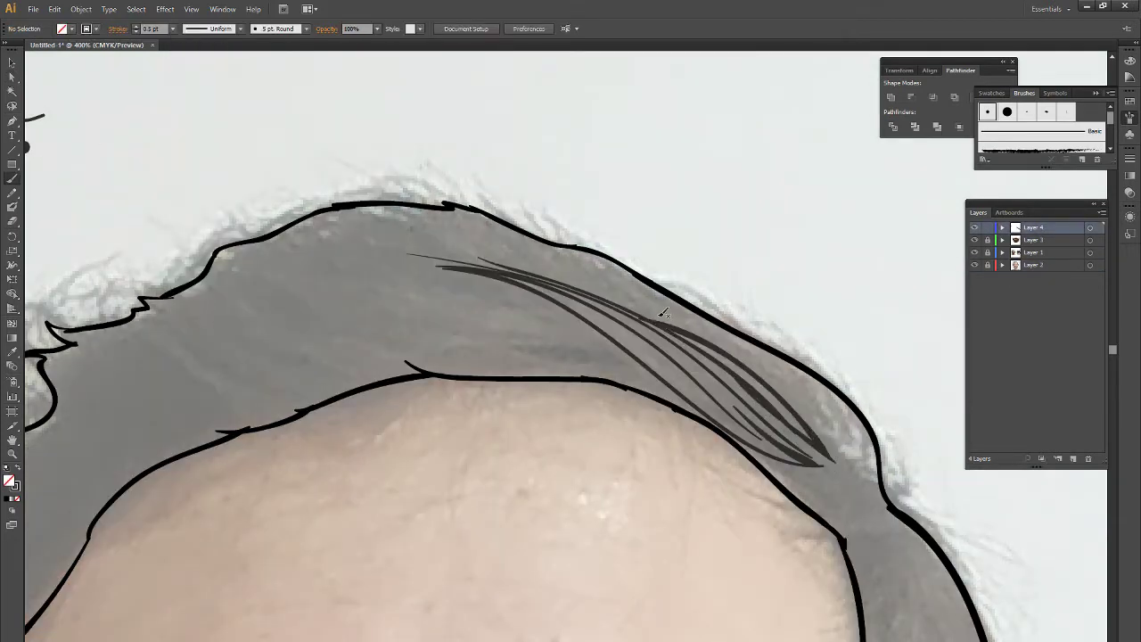
drag(599, 298, 818, 434)
drag(679, 321, 859, 455)
drag(682, 419, 906, 458)
mouse_move(542, 362)
mouse_down()
mouse_move(753, 378)
mouse_move(829, 415)
mouse_up()
drag(660, 396, 882, 425)
drag(499, 340, 854, 407)
Add strands near the hairline, extending them toward the hair's left edge
drag(540, 374, 811, 418)
drag(543, 392, 735, 388)
drag(660, 348, 788, 412)
mouse_move(626, 316)
mouse_down()
mouse_move(670, 346)
mouse_move(649, 351)
mouse_up()
drag(572, 348, 809, 412)
drag(551, 346, 748, 410)
drag(623, 401, 764, 374)
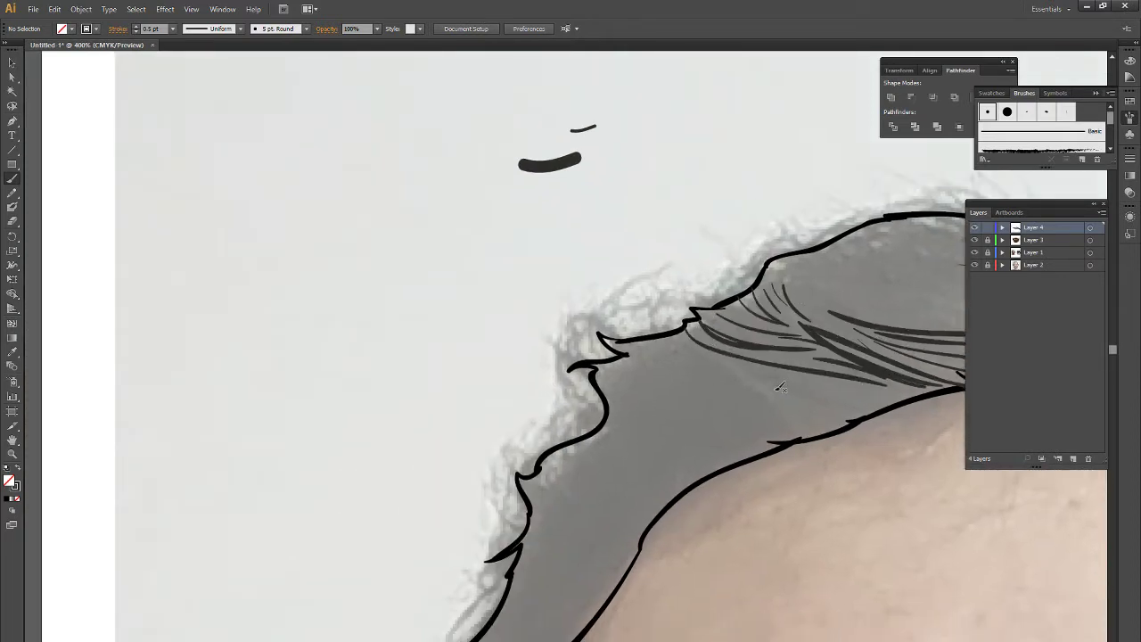
drag(592, 392, 889, 407)
mouse_move(638, 346)
mouse_down()
mouse_move(825, 381)
mouse_move(754, 380)
mouse_up()
Fill in the hairline with more strands
drag(633, 374, 777, 394)
drag(608, 397, 892, 417)
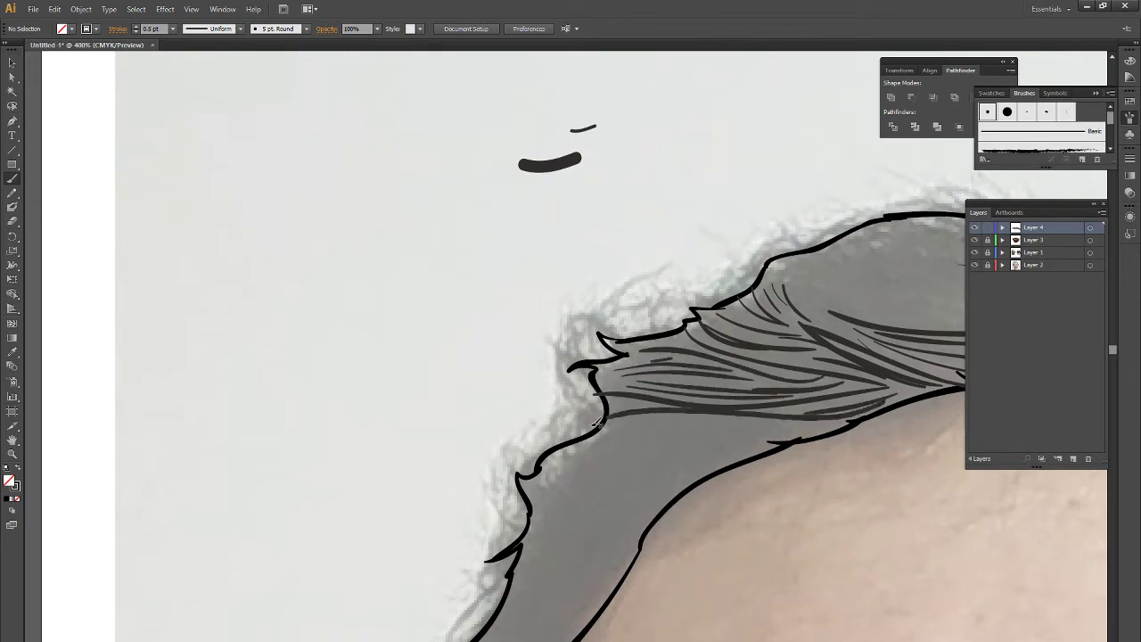
drag(705, 421, 791, 426)
drag(641, 419, 734, 348)
mouse_move(663, 390)
mouse_down()
mouse_move(884, 356)
mouse_move(644, 405)
mouse_up()
Add strands running down the side of the hair
drag(868, 365, 645, 422)
drag(758, 421, 651, 446)
drag(841, 253, 696, 321)
drag(794, 299, 676, 371)
drag(785, 330, 654, 396)
drag(767, 357, 590, 453)
drag(759, 369, 633, 446)
drag(697, 287, 638, 317)
drag(678, 322, 588, 428)
mouse_move(742, 276)
mouse_down()
mouse_move(636, 353)
mouse_move(615, 410)
mouse_up()
Fill the grey side hair with strands down toward the ear
drag(728, 342, 592, 485)
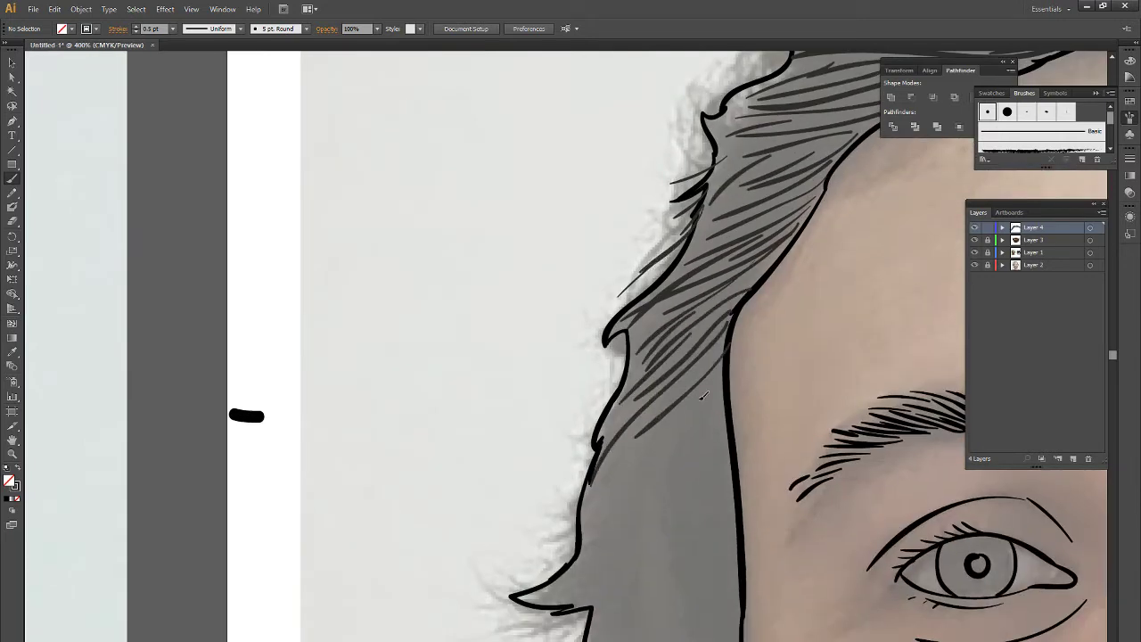
drag(716, 385, 578, 531)
drag(751, 209, 647, 326)
drag(681, 259, 614, 396)
drag(754, 224, 615, 399)
drag(757, 250, 624, 401)
drag(697, 369, 579, 411)
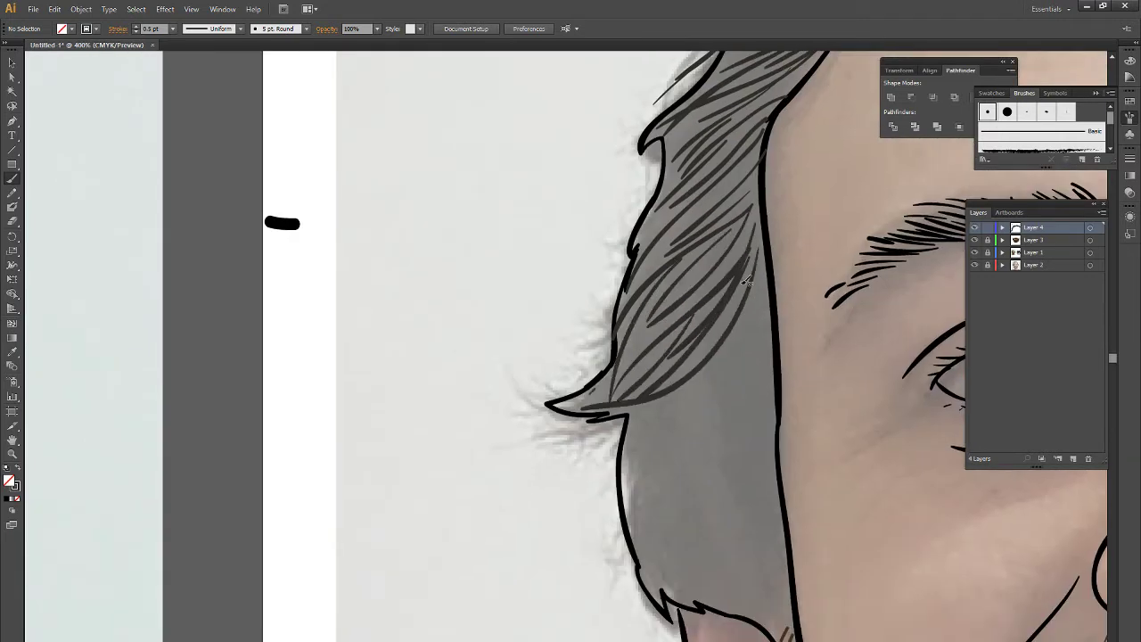
drag(761, 253, 626, 456)
drag(727, 369, 622, 511)
drag(770, 333, 655, 553)
Add strands to the lower side hair, then hide and reshow the photo to check
drag(704, 437, 643, 579)
drag(729, 459, 664, 571)
drag(777, 356, 736, 599)
drag(766, 486, 784, 628)
drag(756, 438, 713, 602)
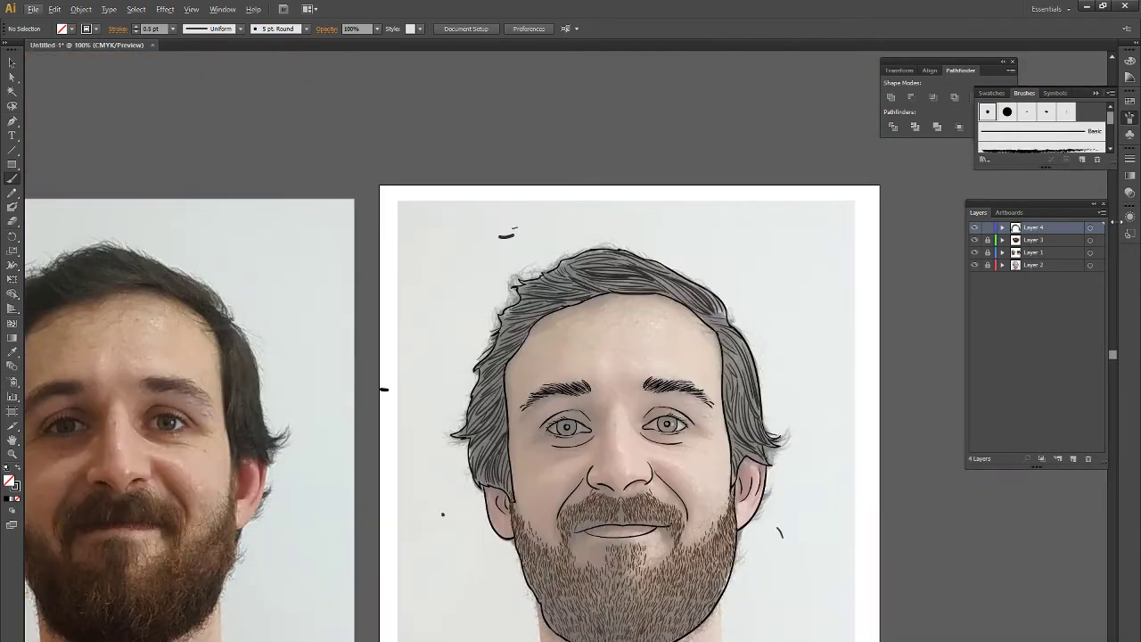
click(975, 265)
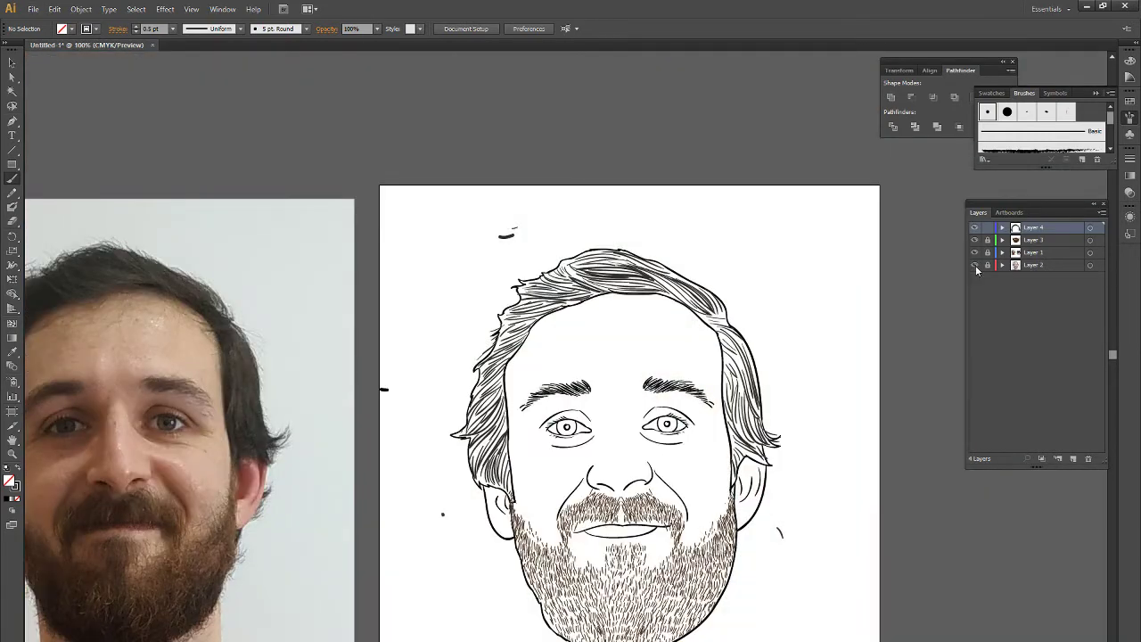
click(974, 264)
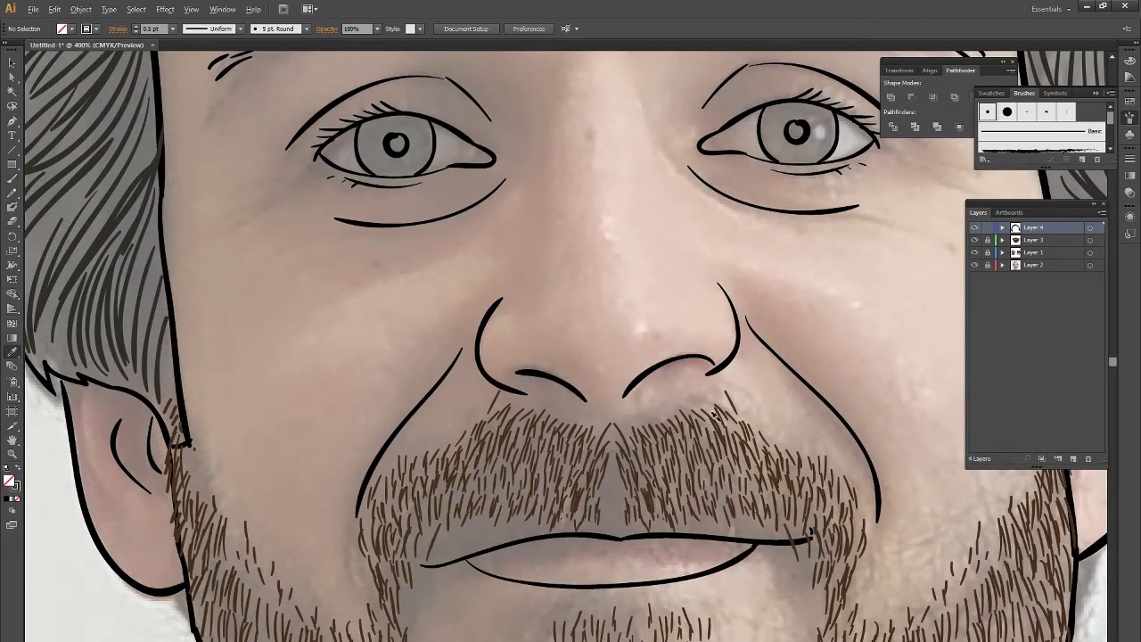
Set the brush back to 0.25 pt and make Layer 3 the drawing layer
key(b)
click(172, 28)
click(179, 39)
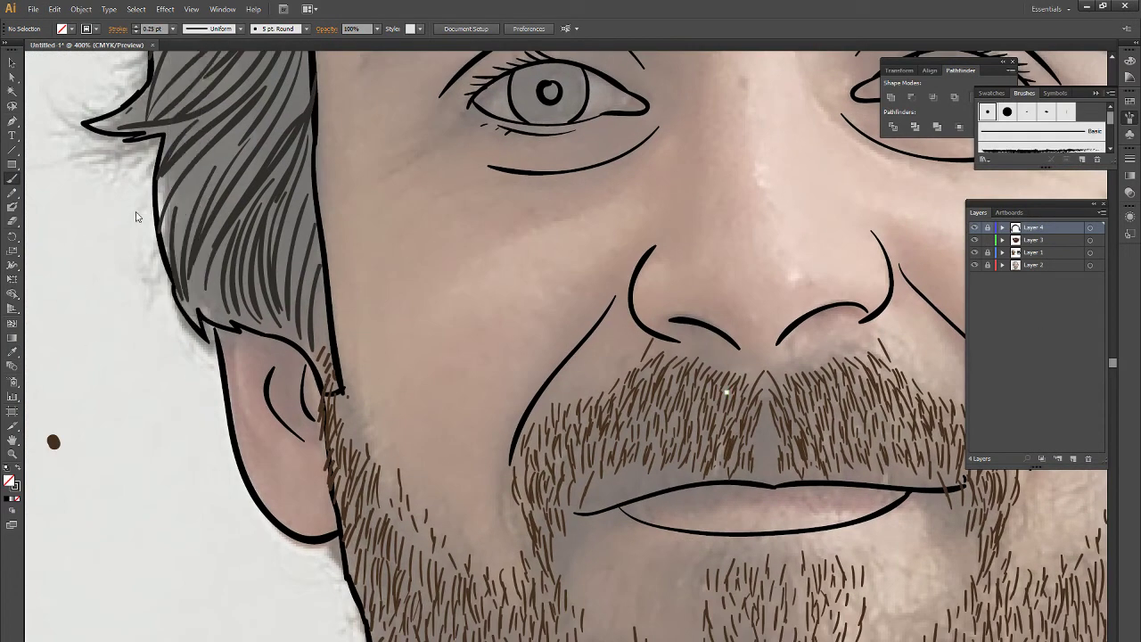
click(990, 254)
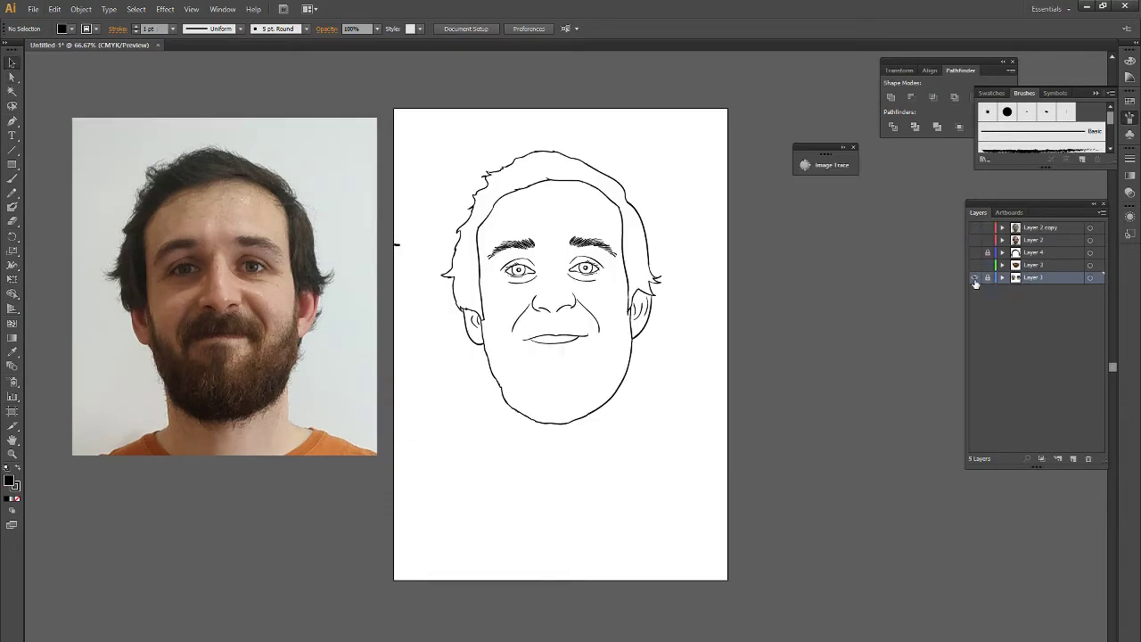
Paste the face line art in place and group it together
key(ctrl+f)
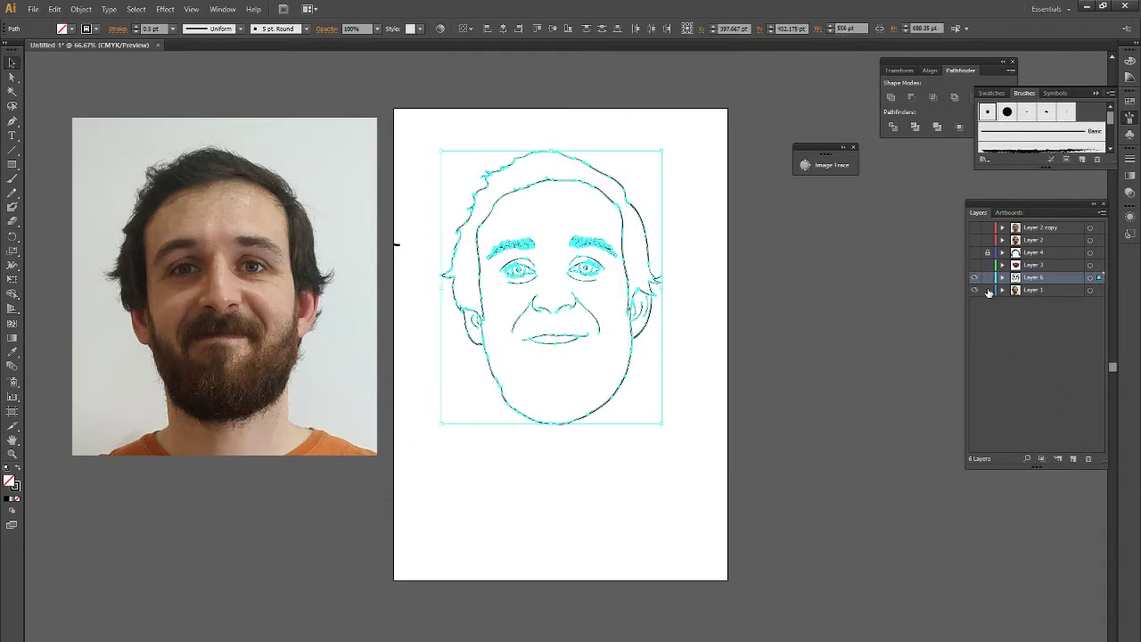
click(776, 195)
drag(426, 110, 661, 447)
click(81, 9)
click(223, 51)
Load the Skintones swatches and place a peach rectangle behind the face line art
click(223, 9)
click(479, 433)
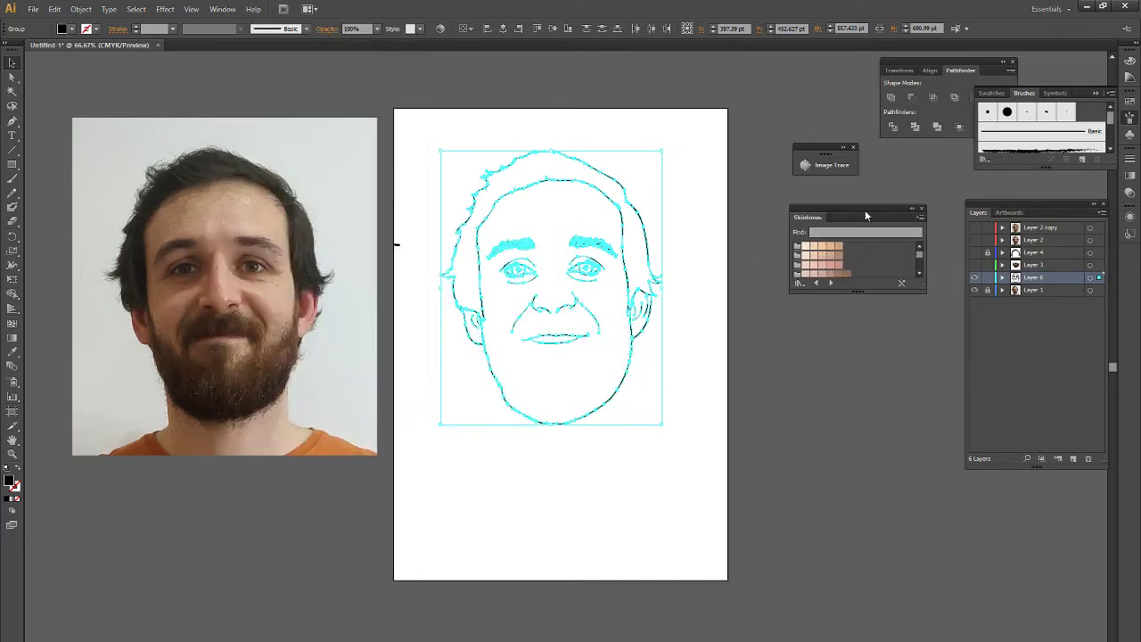
key(ctrl+shift+a)
click(12, 164)
drag(430, 132, 701, 477)
click(813, 245)
key(ctrl+shift+bracketleft)
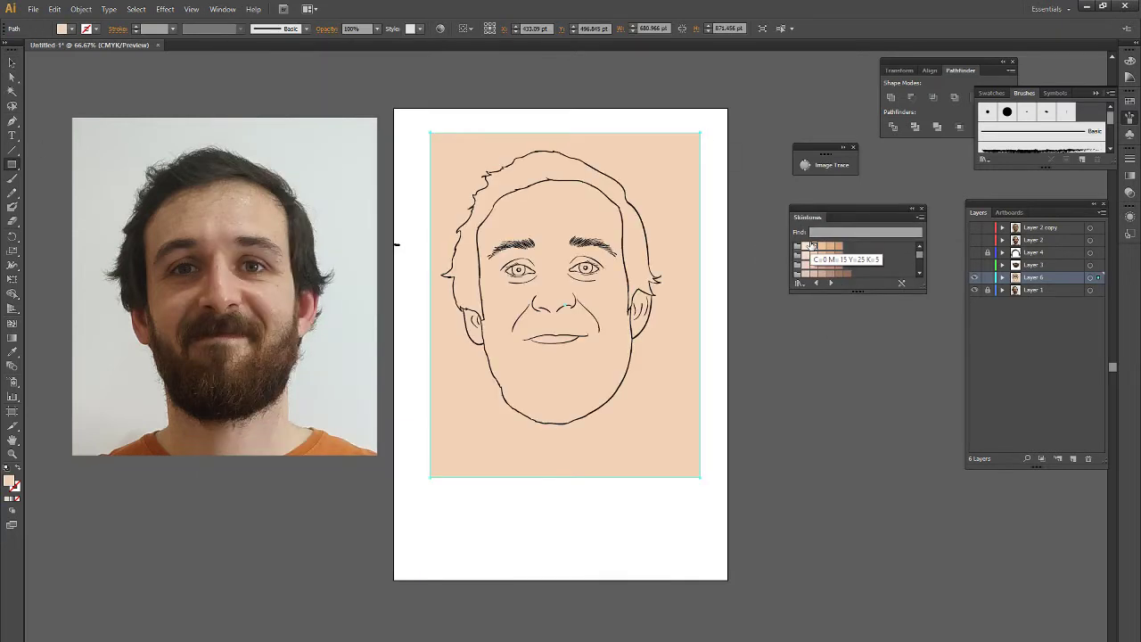
Select the head outline, check the ear for gaps, and crop the skin to the face
key(a)
key(ctrl+2)
key(ctrl+a)
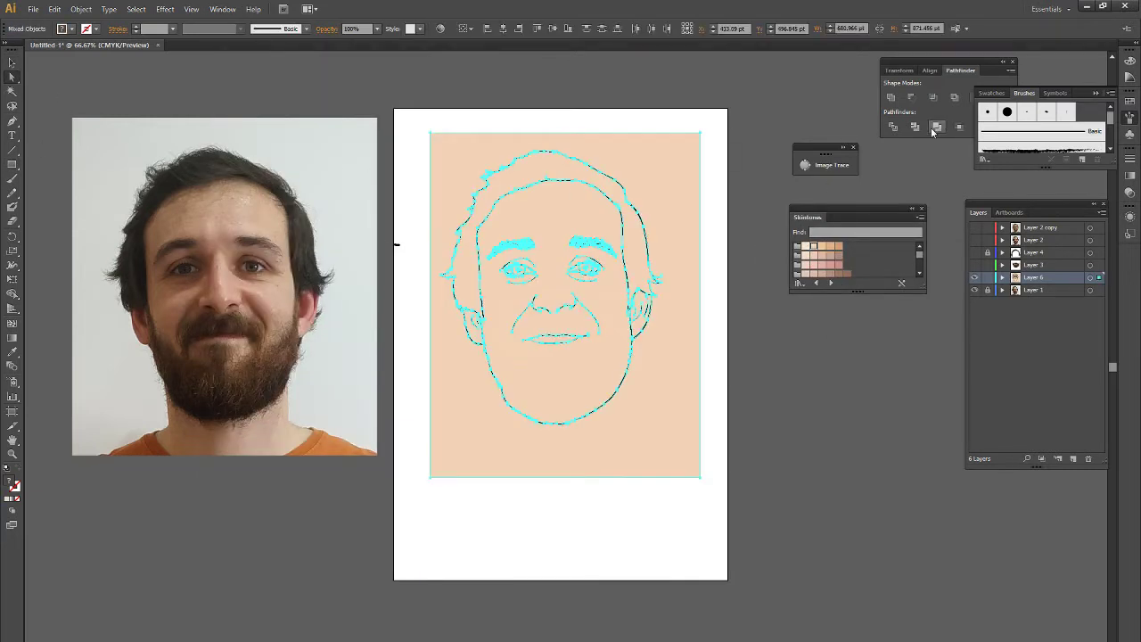
right_click(669, 170)
click(690, 177)
click(668, 157)
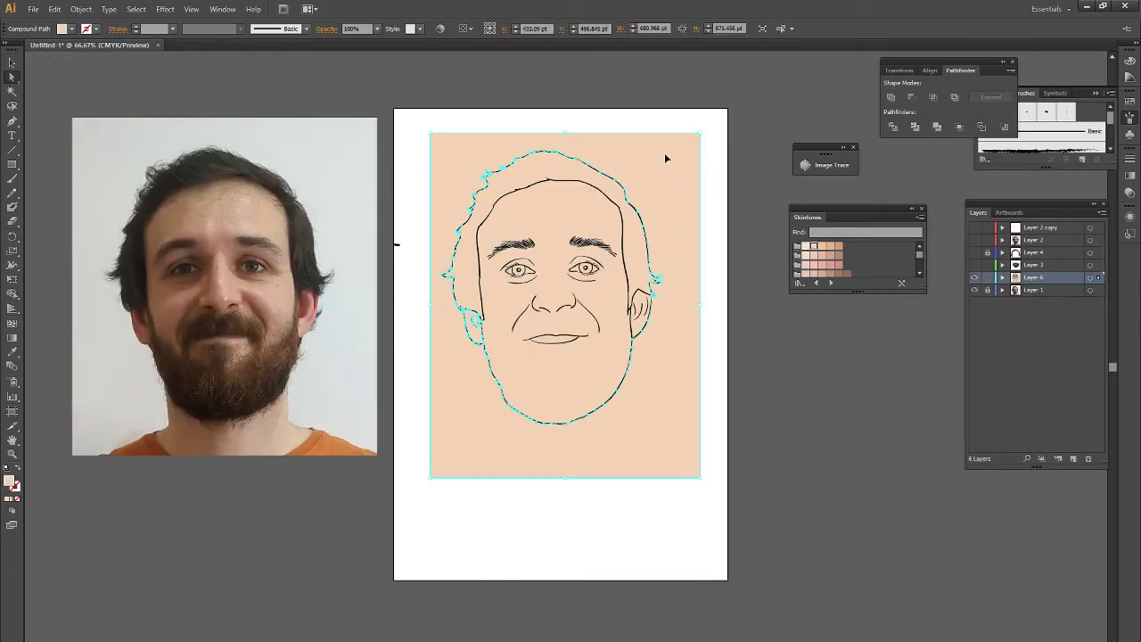
key(ctrl+1)
key(ctrl+plus)
click(11, 220)
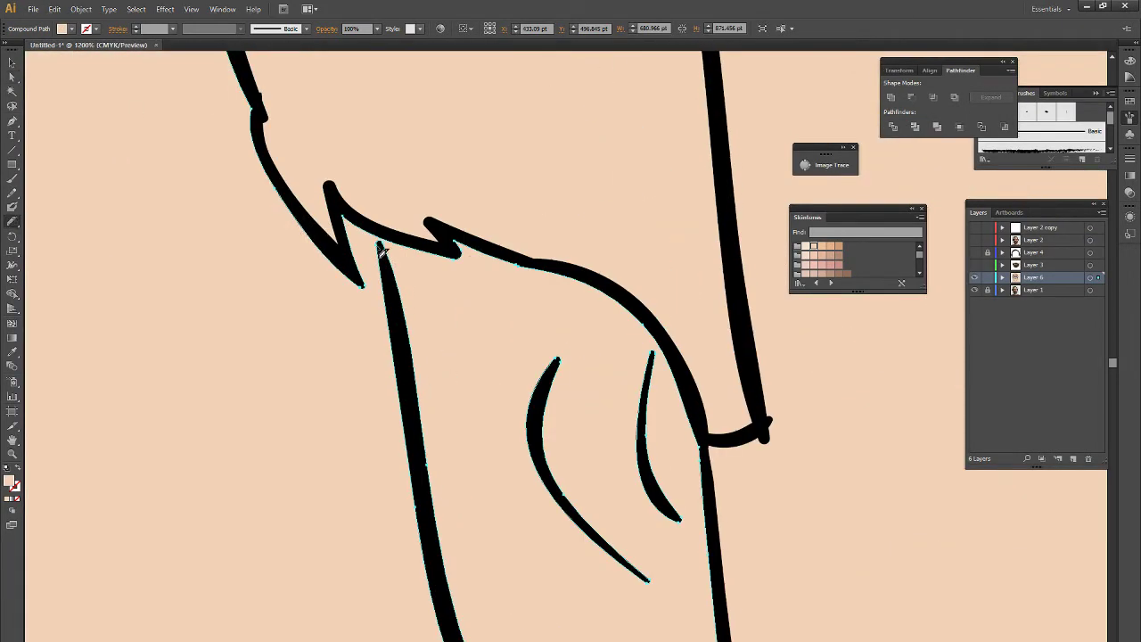
key(ctrl+minus)
key(ctrl+minus)
key(ctrl+minus)
key(a)
shift+click(395, 403)
Fill the hair with the photo's dark brown and select both irises
key(ctrl+7)
key(i)
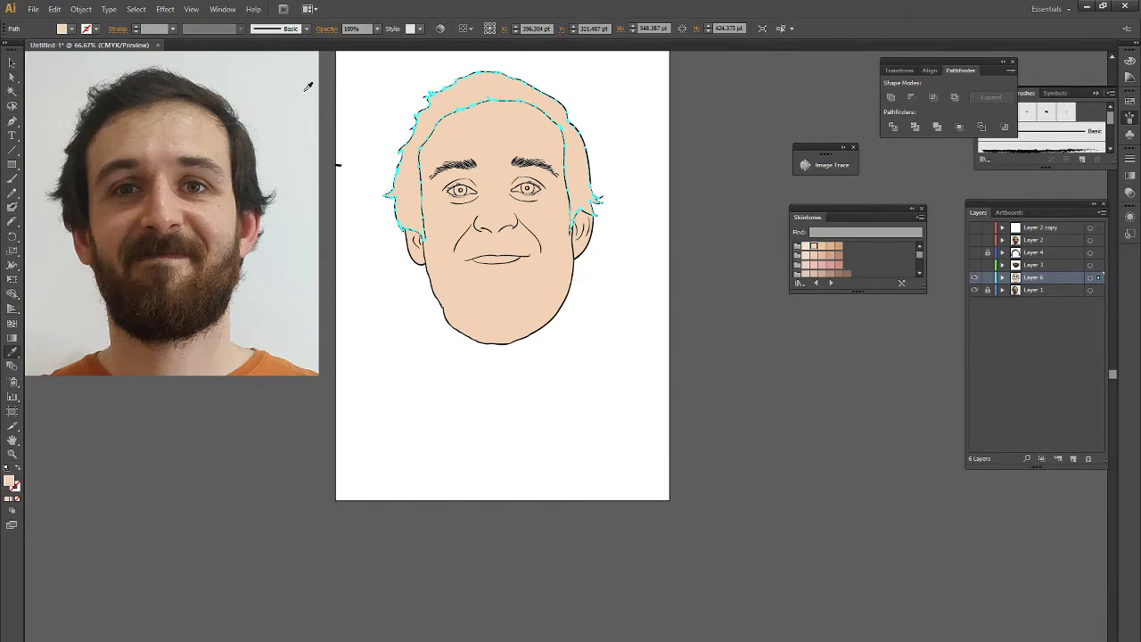
click(192, 83)
key(a)
click(461, 189)
Fill the irises with the photo's eye colour and erase a ring around the pupil
key(ctrl+plus)
key(ctrl+plus)
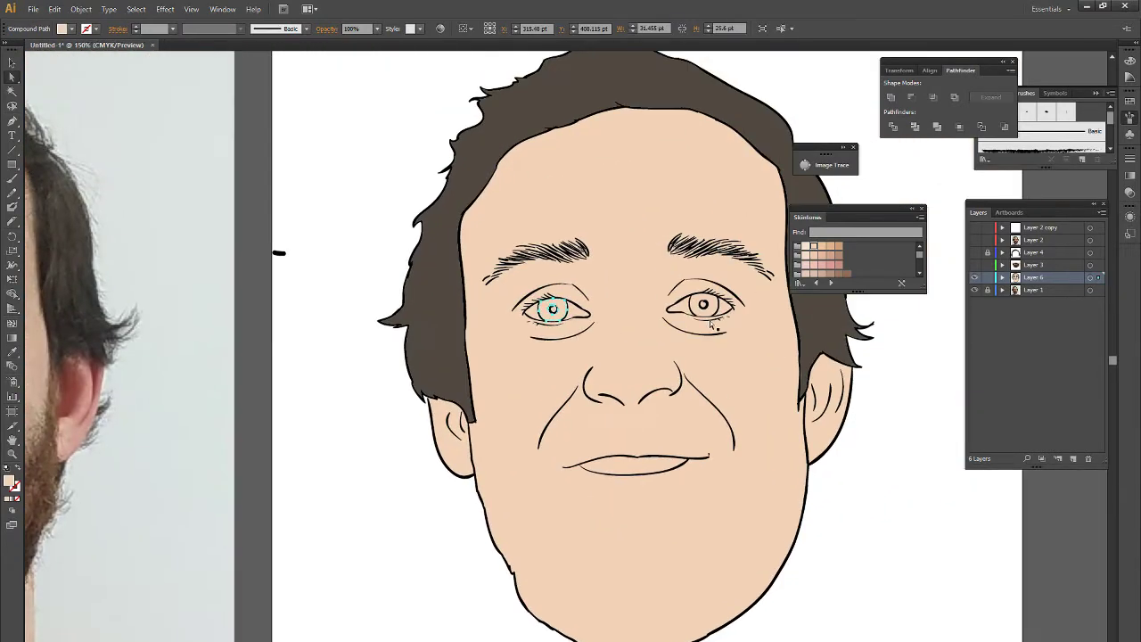
key(ctrl+minus)
key(ctrl+minus)
key(i)
click(76, 307)
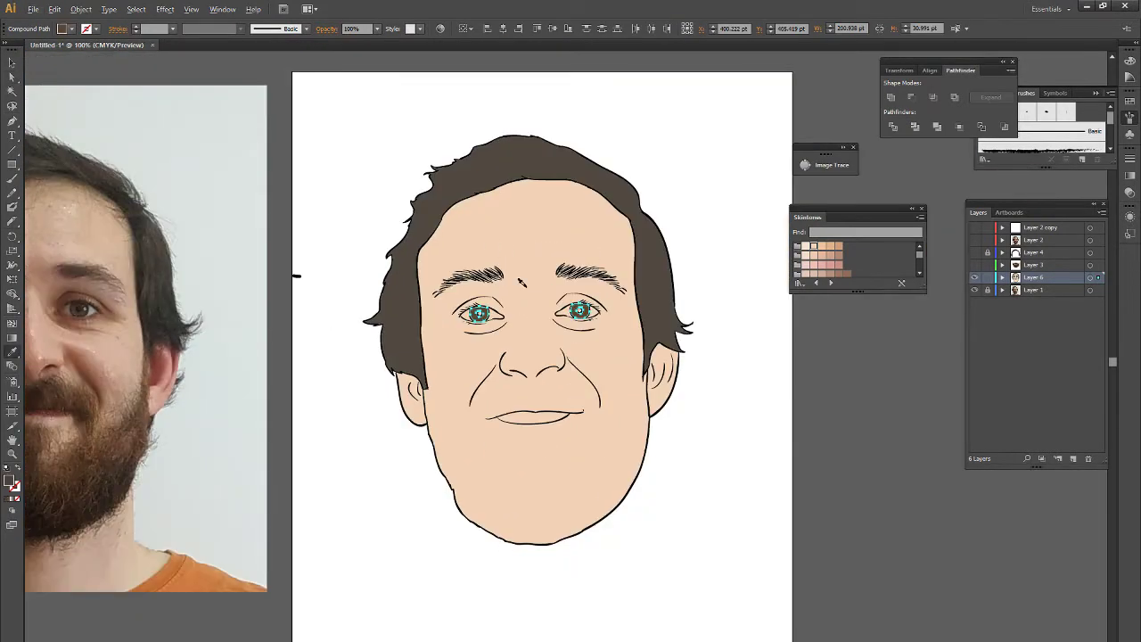
key(ctrl+plus)
key(ctrl+plus)
key(ctrl+plus)
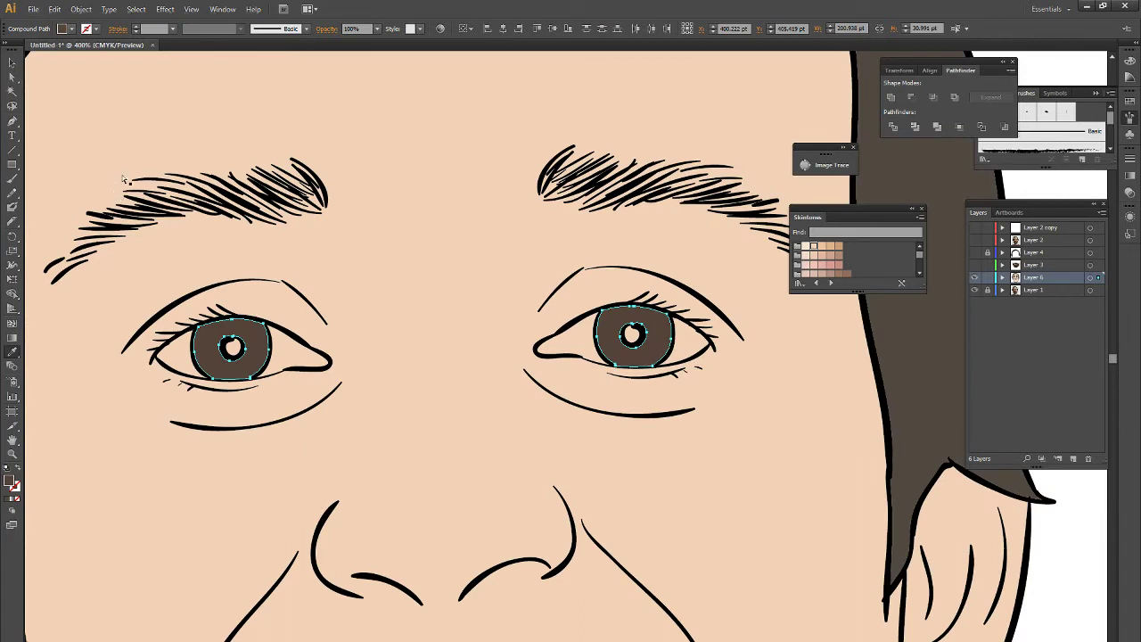
key(shift+e)
drag(265, 346, 262, 336)
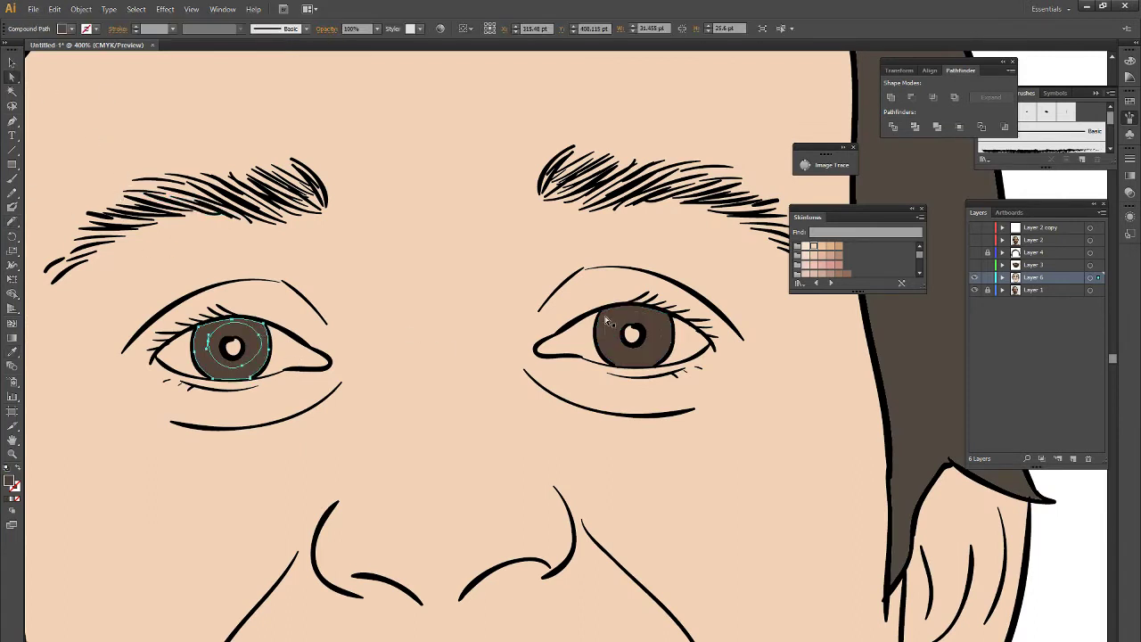
Show the Color panel and make white highlight circles in both pupils
click(222, 9)
click(234, 196)
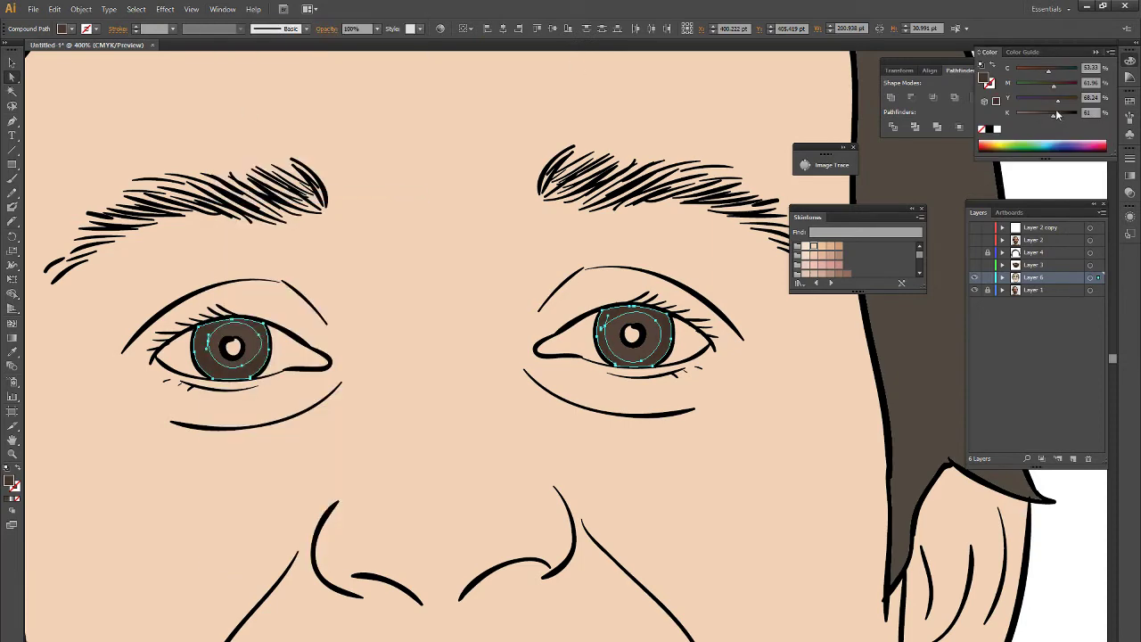
key(ctrl+equal)
key(ctrl+equal)
key(ctrl+minus)
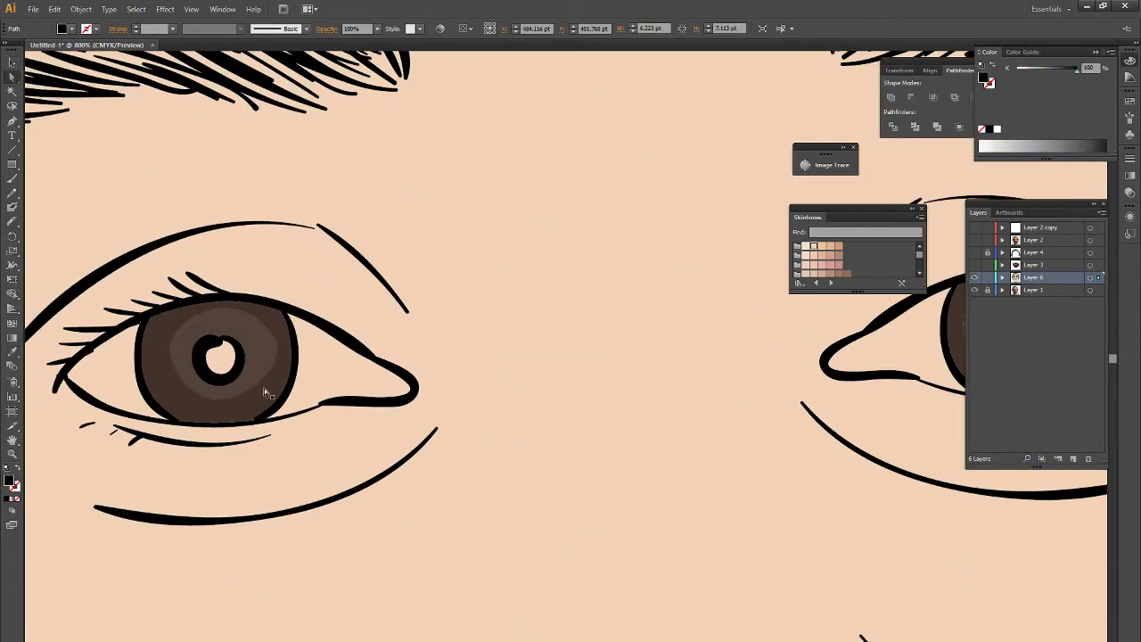
key(ctrl+minus)
key(ctrl+equal)
key(ctrl+equal)
click(599, 353)
key(ctrl+minus)
key(ctrl+minus)
key(ctrl+minus)
key(i)
click(612, 349)
key(v)
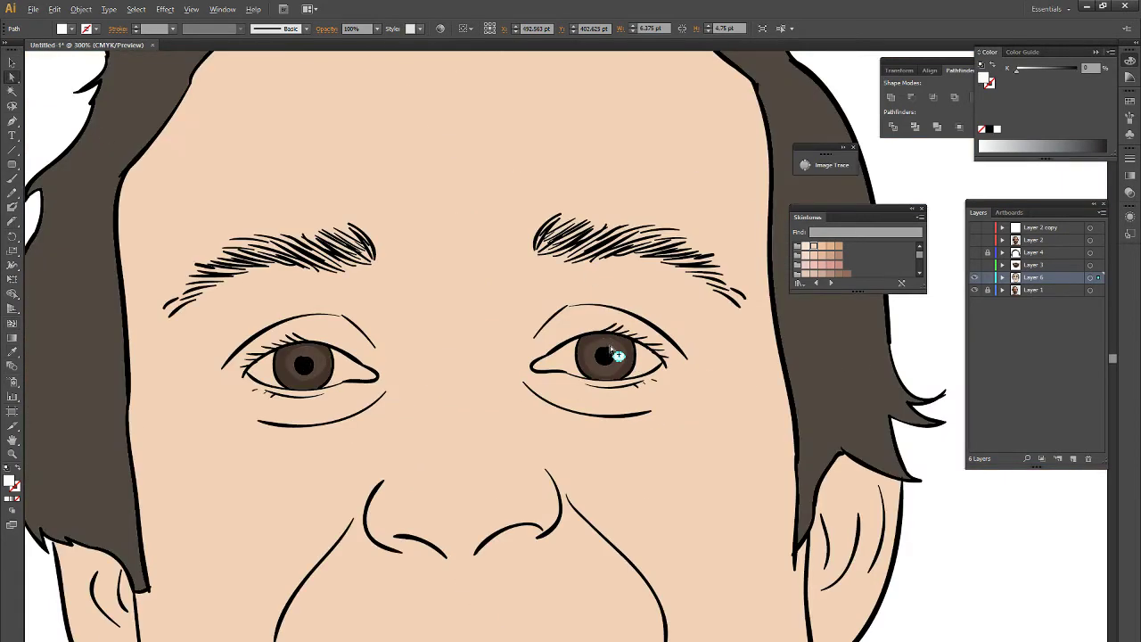
click(317, 368)
Fill both eye-whites with white
click(353, 373)
shift+click(553, 365)
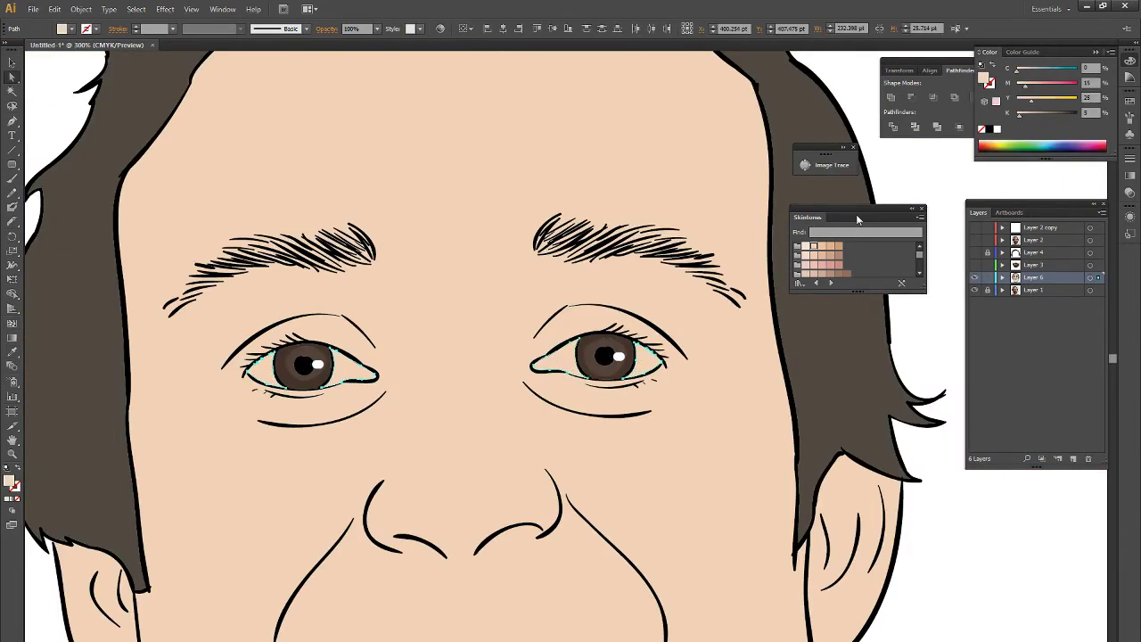
click(999, 130)
Add mesh points to both eye-whites and tint the right inner corner skin tone
click(258, 390)
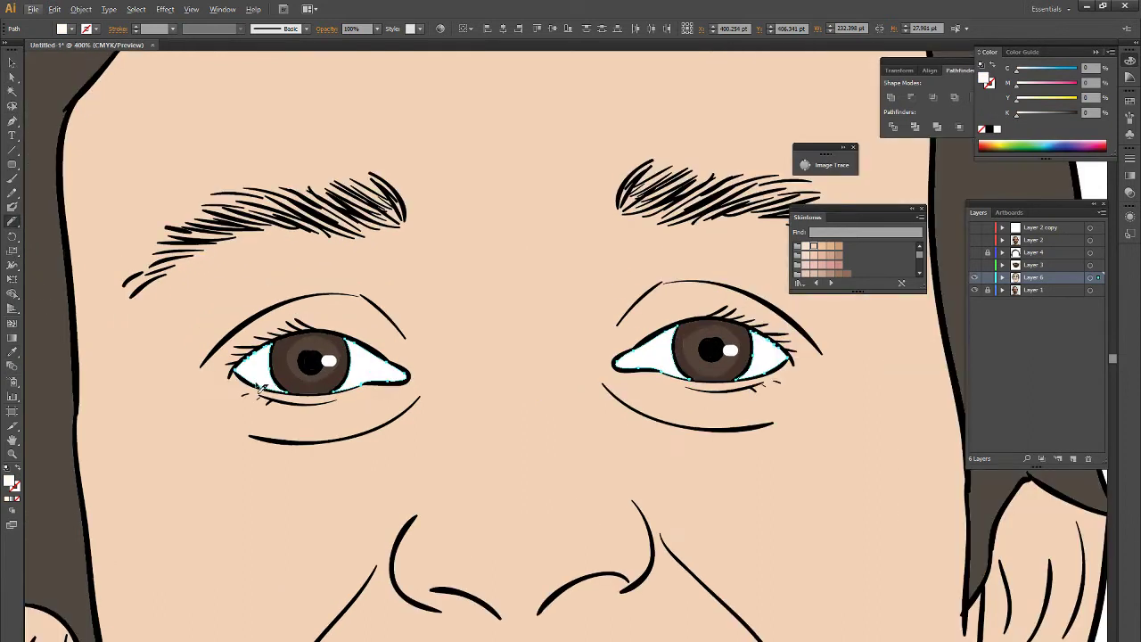
click(382, 381)
click(673, 372)
click(11, 77)
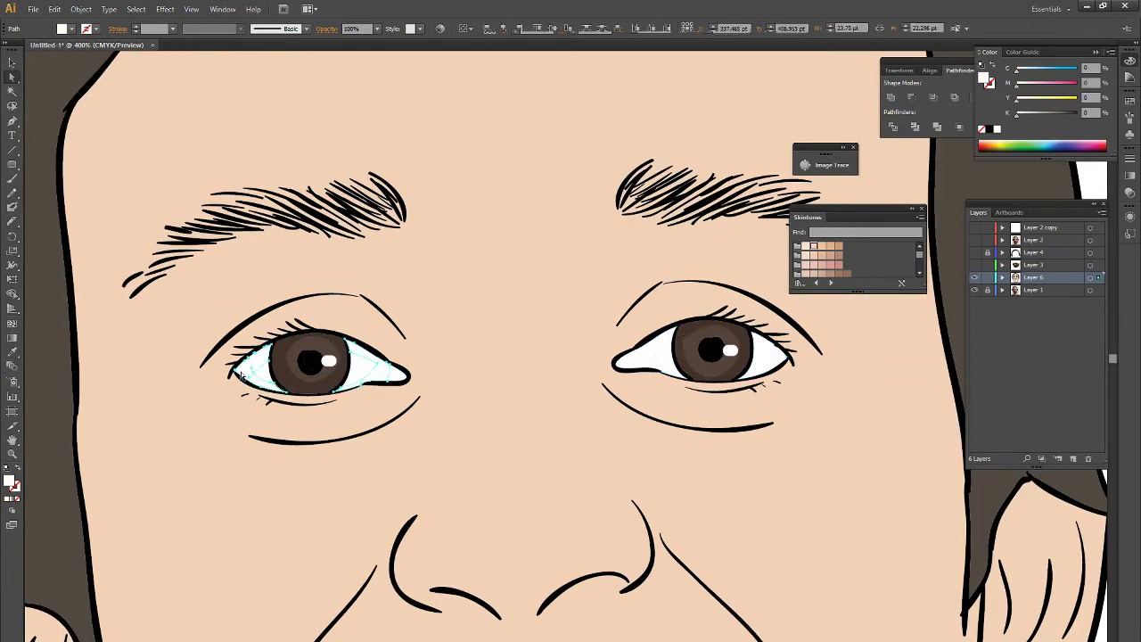
click(674, 340)
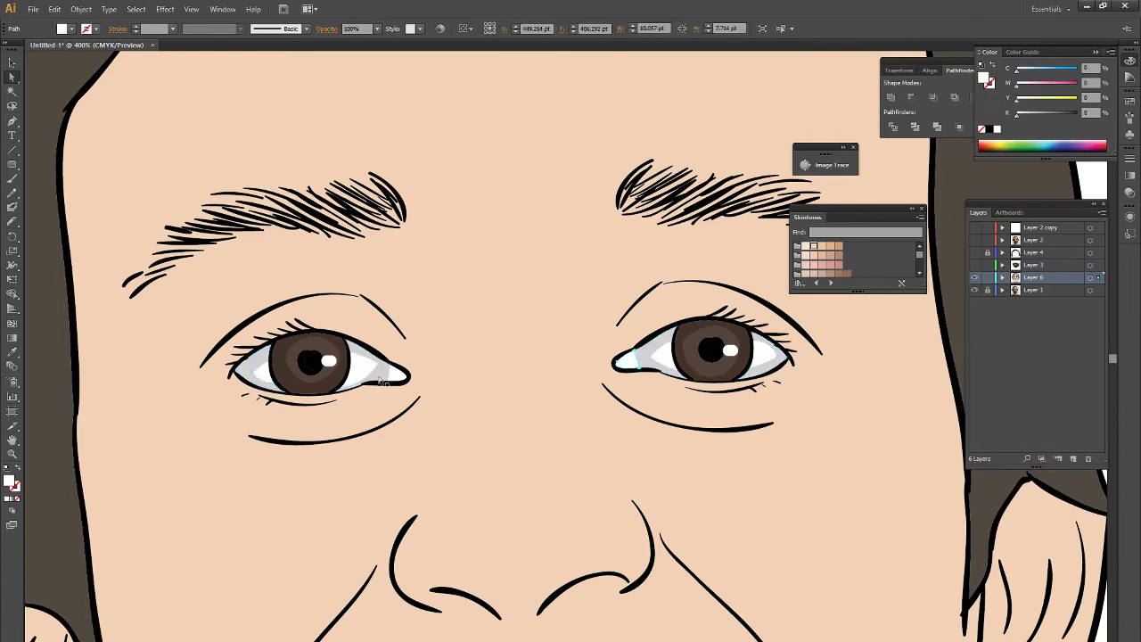
click(829, 256)
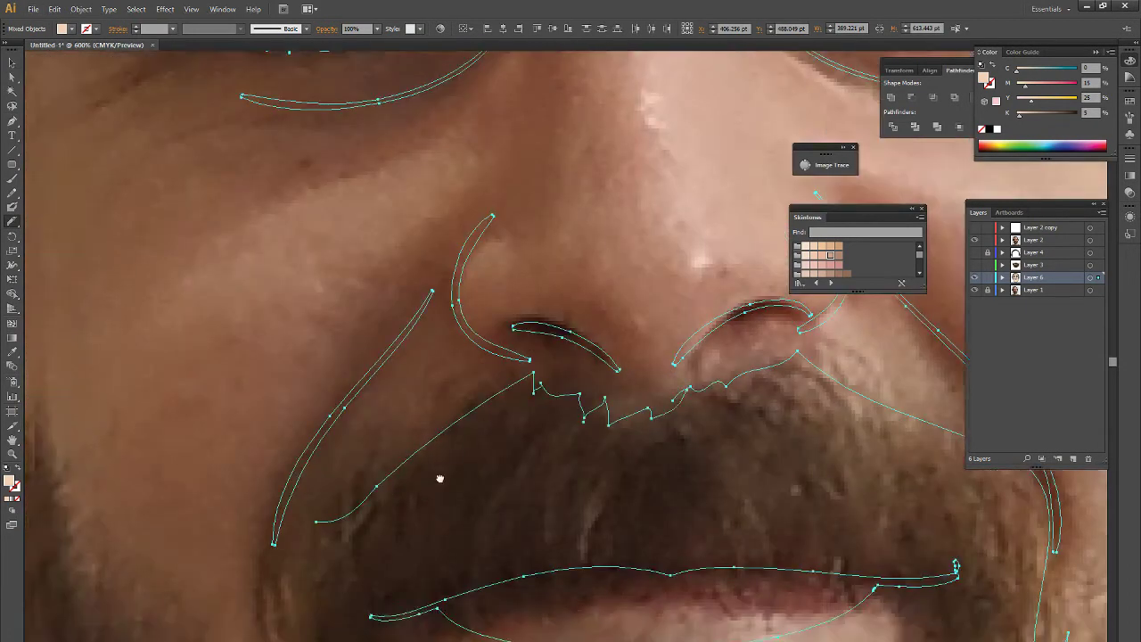
Draw the beard's jagged outline around the mouth and along the upper lip with the Pencil
drag(439, 479, 582, 281)
drag(459, 322, 446, 499)
mouse_move(169, 233)
mouse_down()
mouse_move(437, 579)
mouse_move(370, 376)
mouse_move(482, 343)
mouse_move(767, 481)
mouse_move(444, 546)
mouse_move(603, 417)
mouse_move(664, 481)
mouse_up()
mouse_move(271, 479)
mouse_down()
mouse_move(427, 446)
mouse_move(536, 444)
mouse_move(752, 469)
mouse_up()
scroll(648, 426, down, 4)
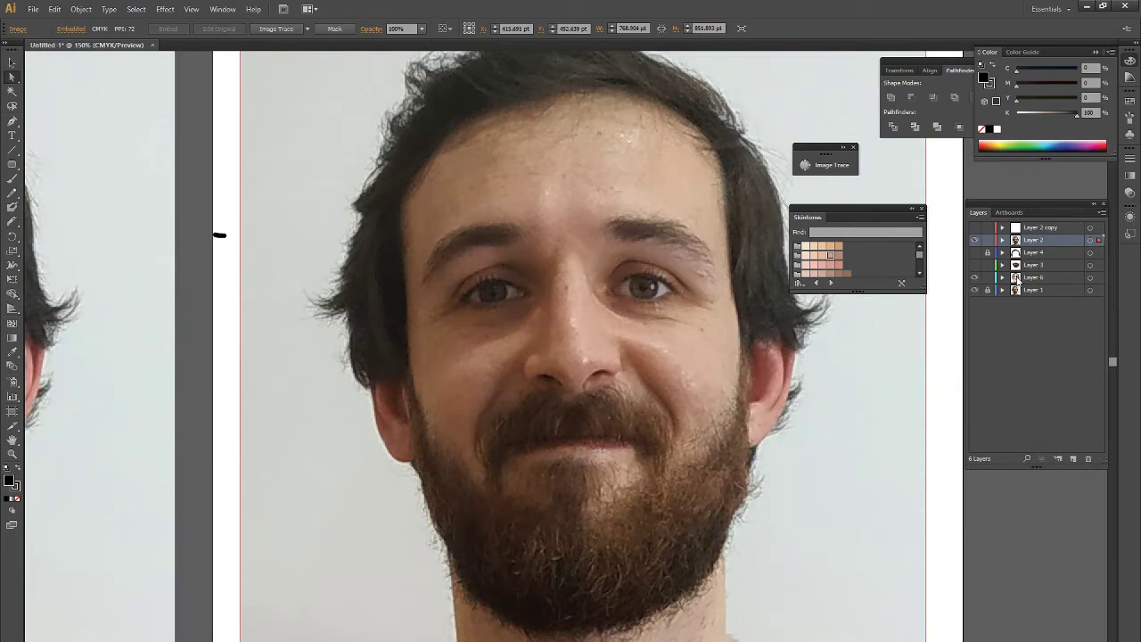
scroll(700, 421, up, 5)
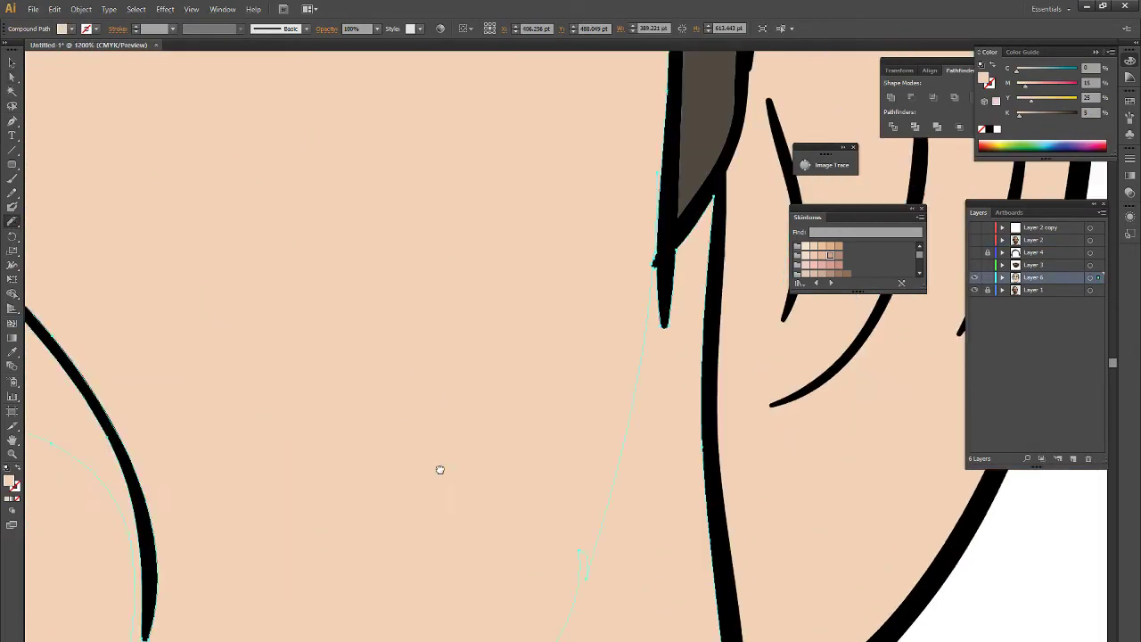
drag(437, 466, 262, 399)
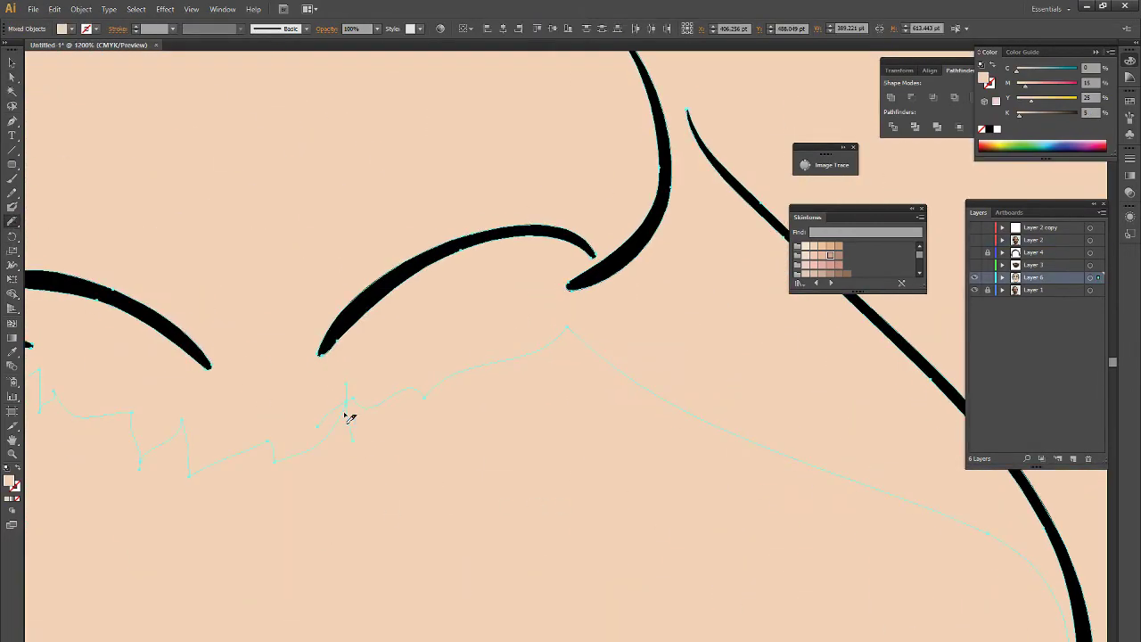
scroll(683, 509, down, 3)
scroll(683, 509, down, 3)
scroll(580, 544, down, 3)
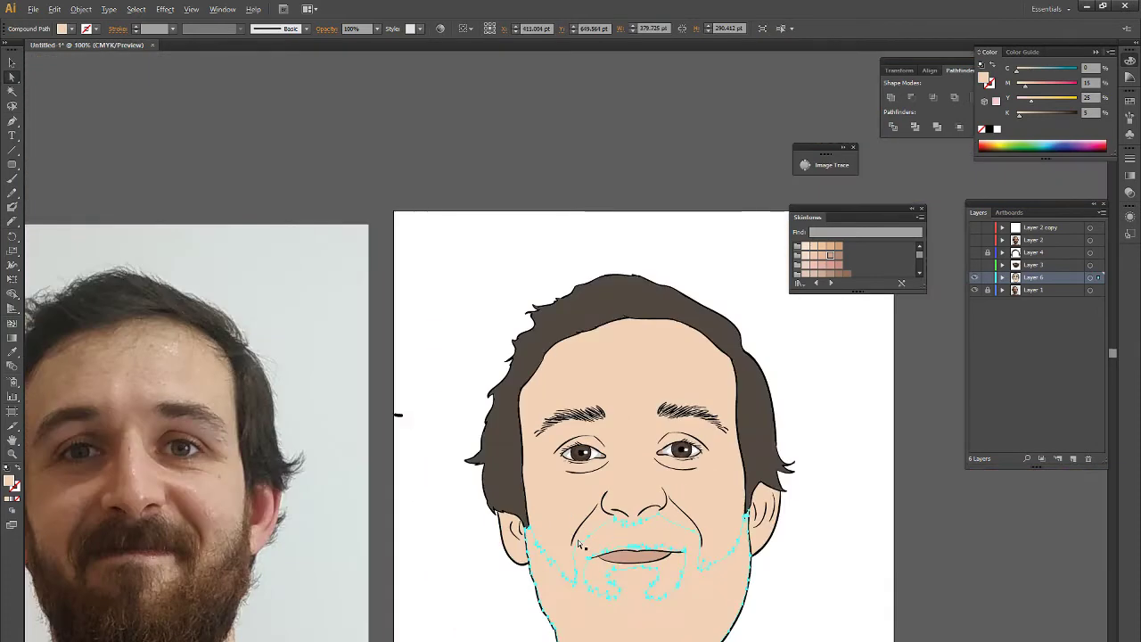
Fill the beard with brown sampled from the photo and show Layer 4's hair strand texture
key(i)
click(200, 608)
click(12, 78)
click(624, 294)
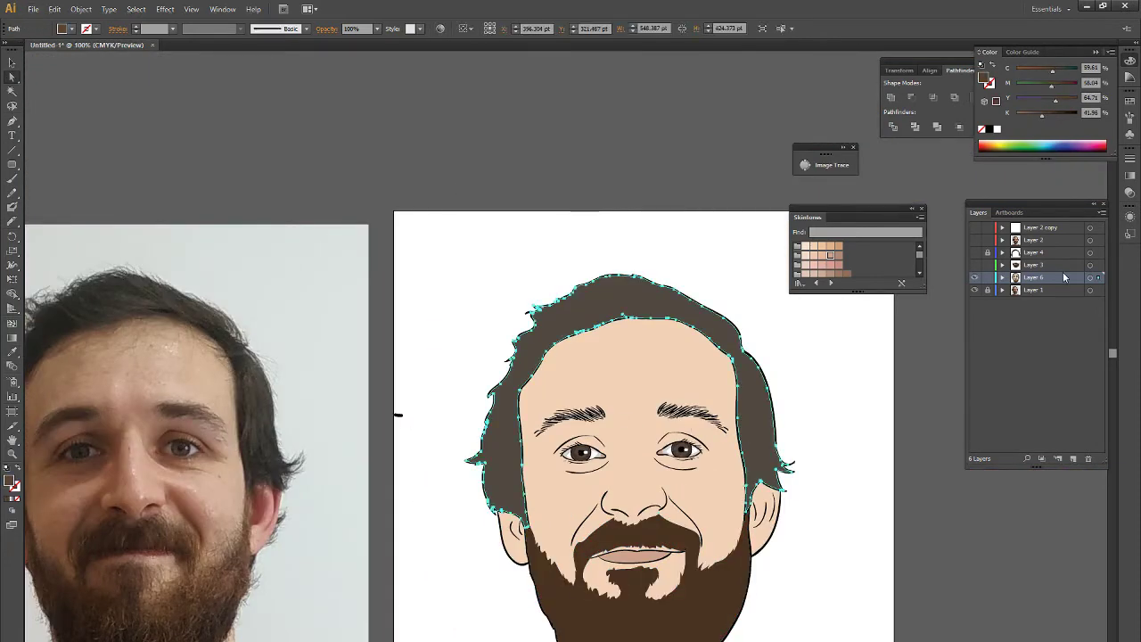
click(975, 252)
Resample the beard shape's colour from a beard-edge strand, checking the mustache up close, then deselect
click(660, 606)
key(ctrl+plus)
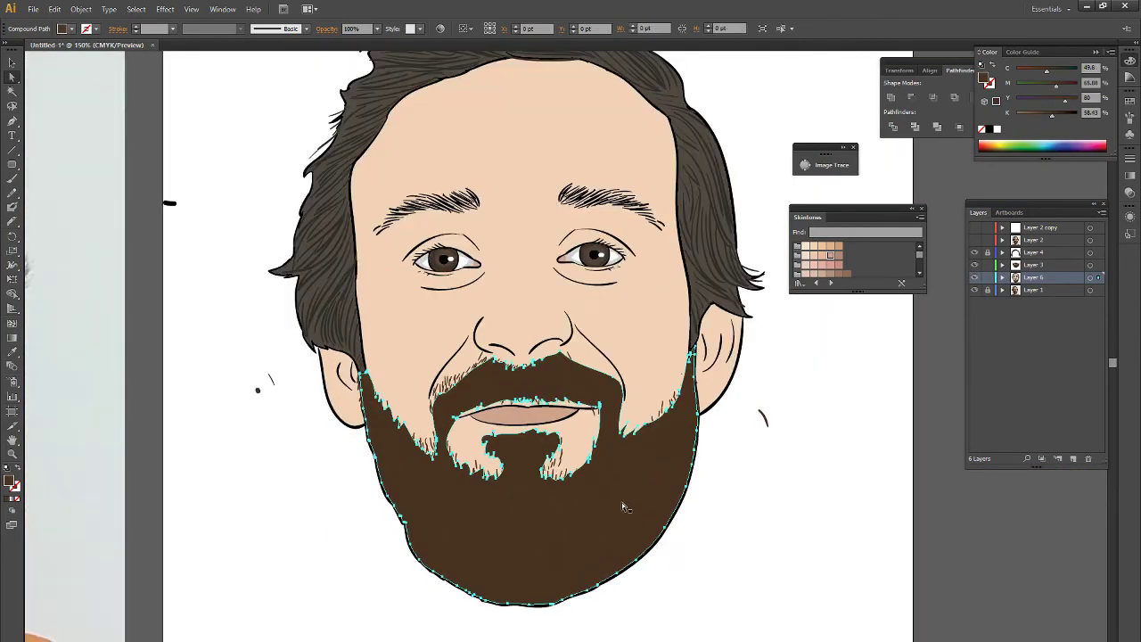
key(ctrl+minus)
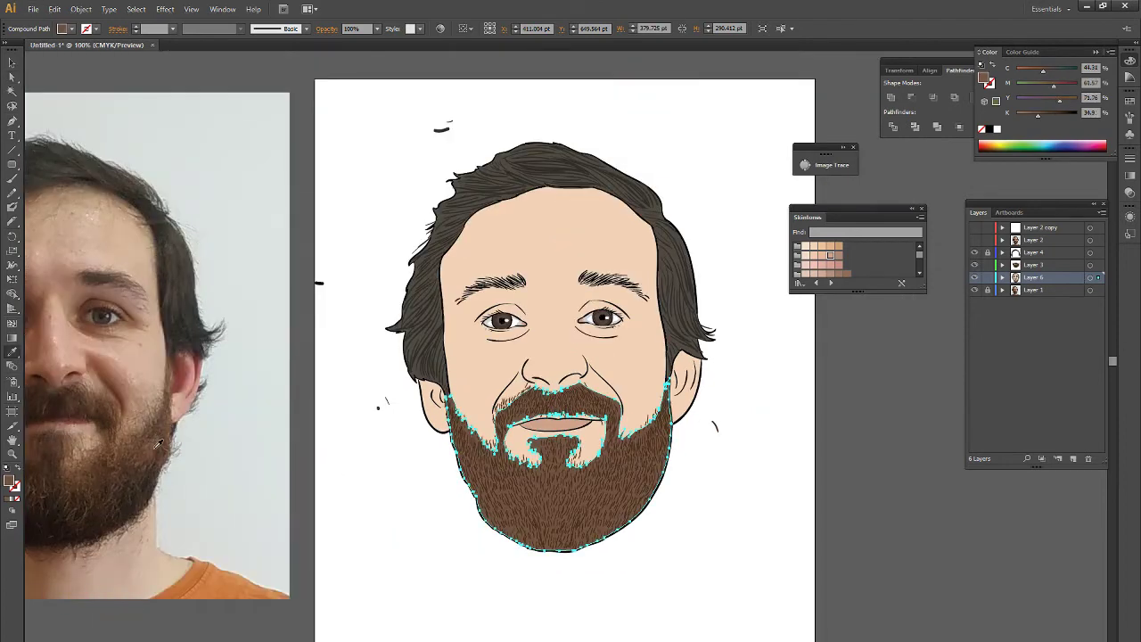
key(ctrl+plus)
key(ctrl+plus)
key(ctrl+plus)
key(ctrl+plus)
key(ctrl+plus)
key(i)
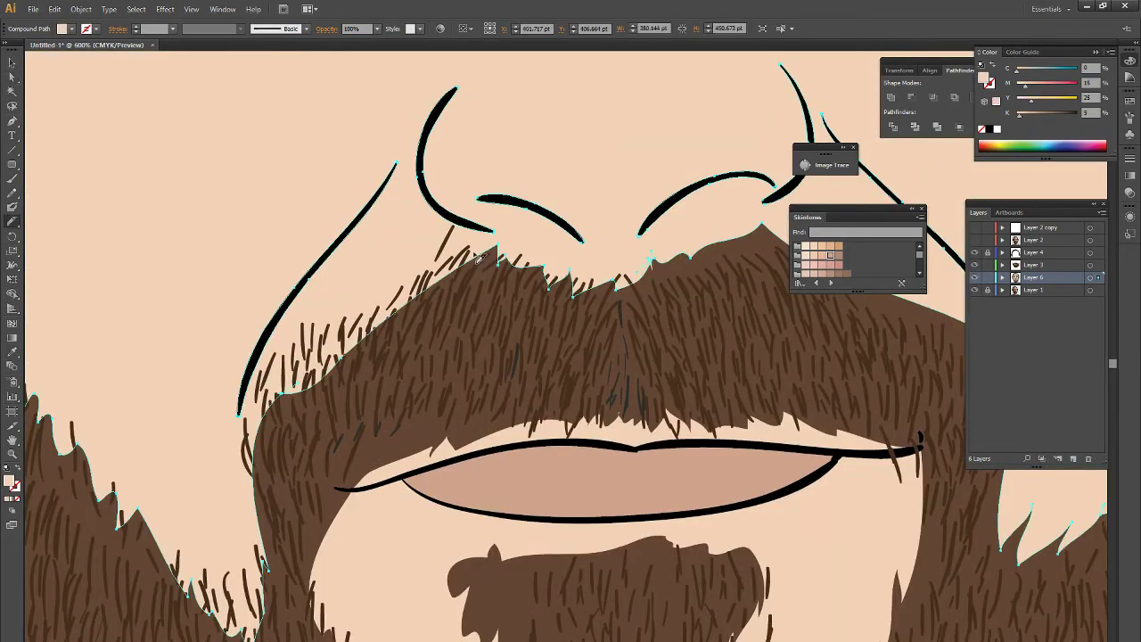
click(256, 399)
key(ctrl+minus)
key(ctrl+minus)
key(ctrl+minus)
key(ctrl+minus)
key(ctrl+minus)
key(ctrl+plus)
key(ctrl+plus)
key(ctrl+shift+a)
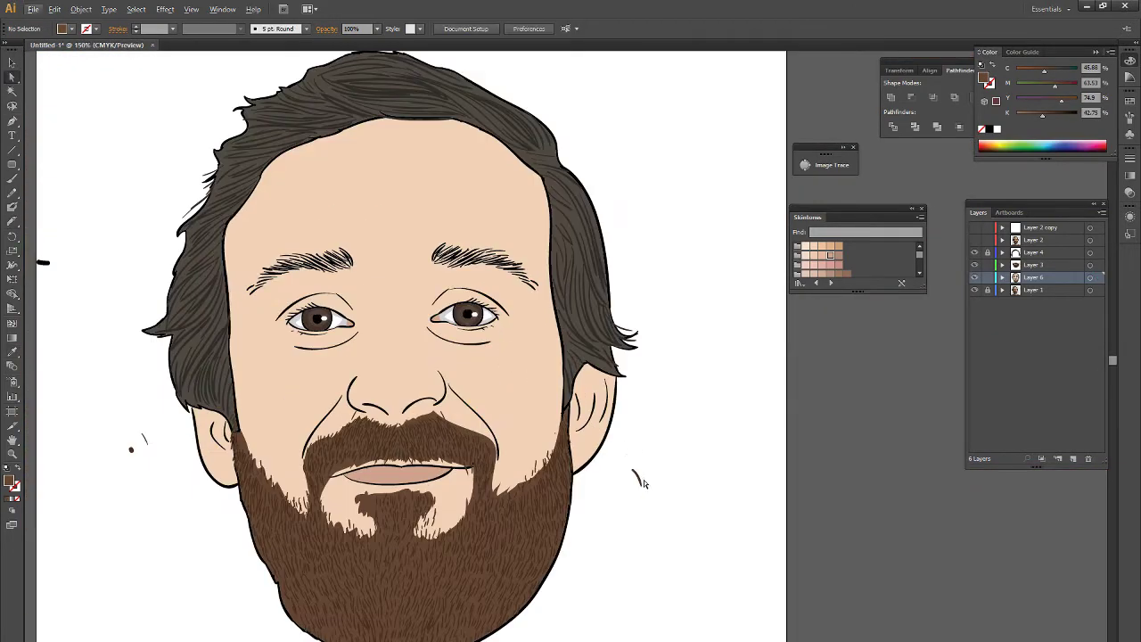
key(ctrl+minus)
scroll(527, 484, right, 1)
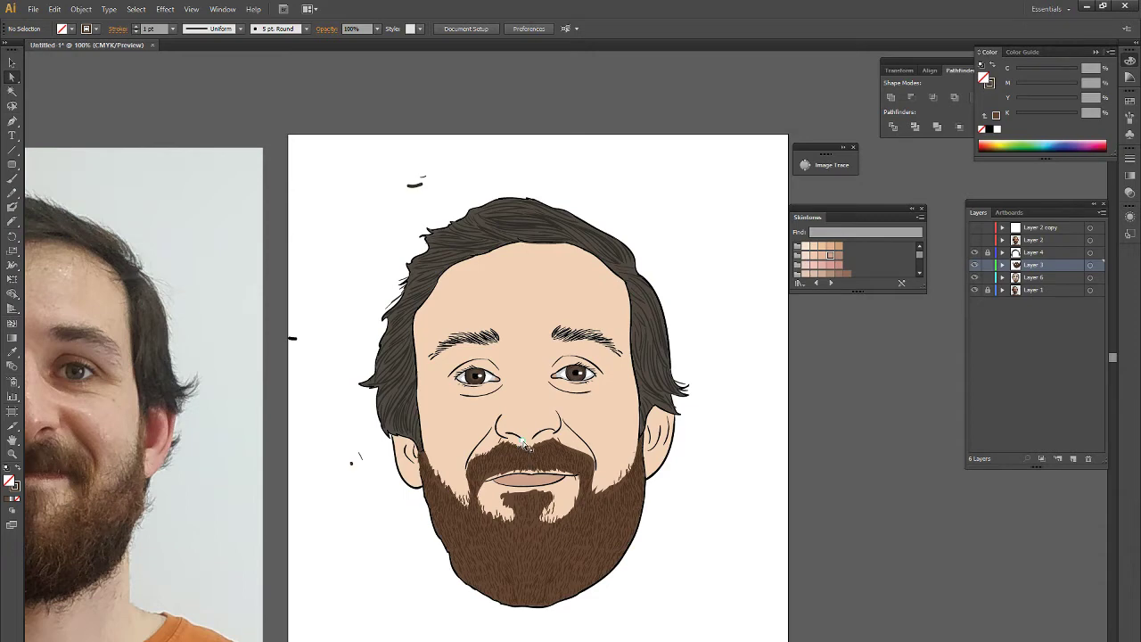
click(527, 434)
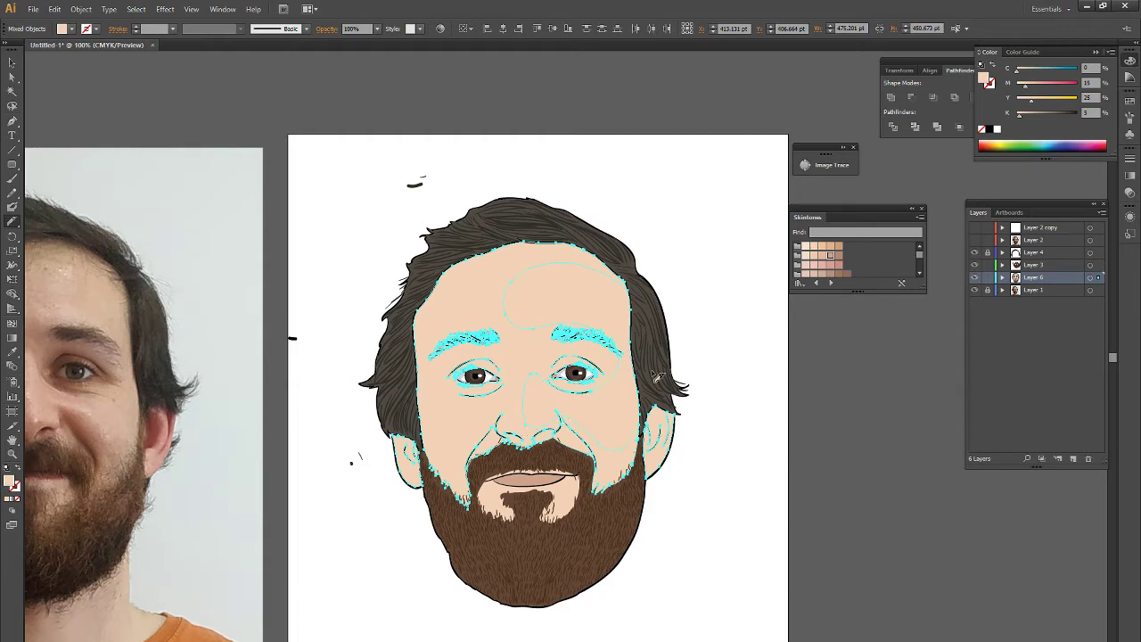
key(ctrl+plus)
key(ctrl+plus)
key(ctrl+plus)
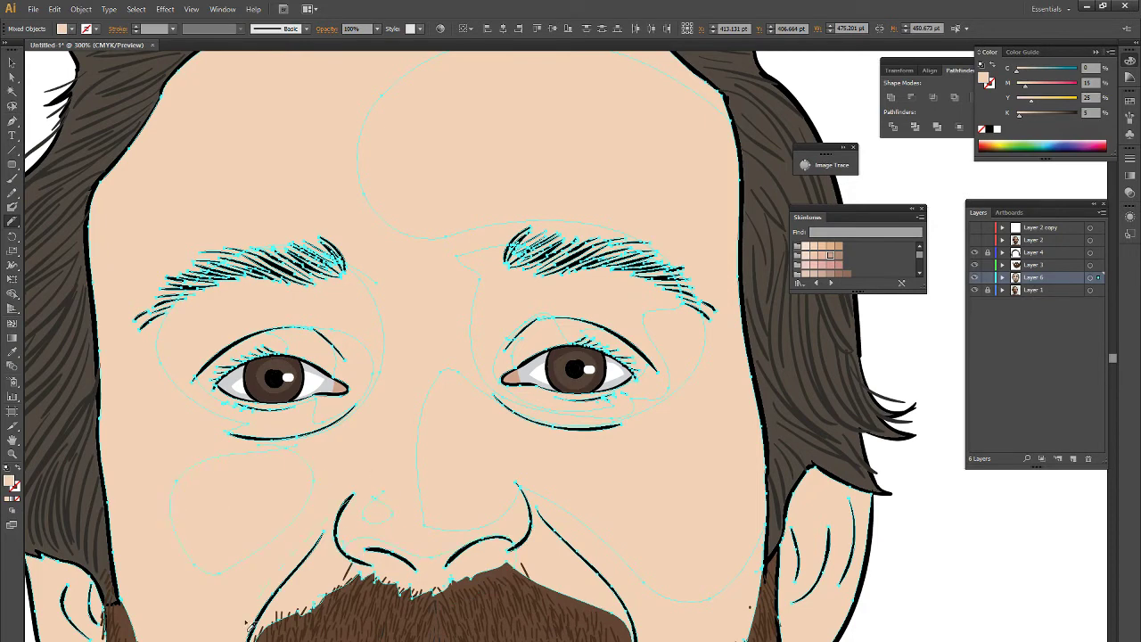
scroll(338, 468, down, 3)
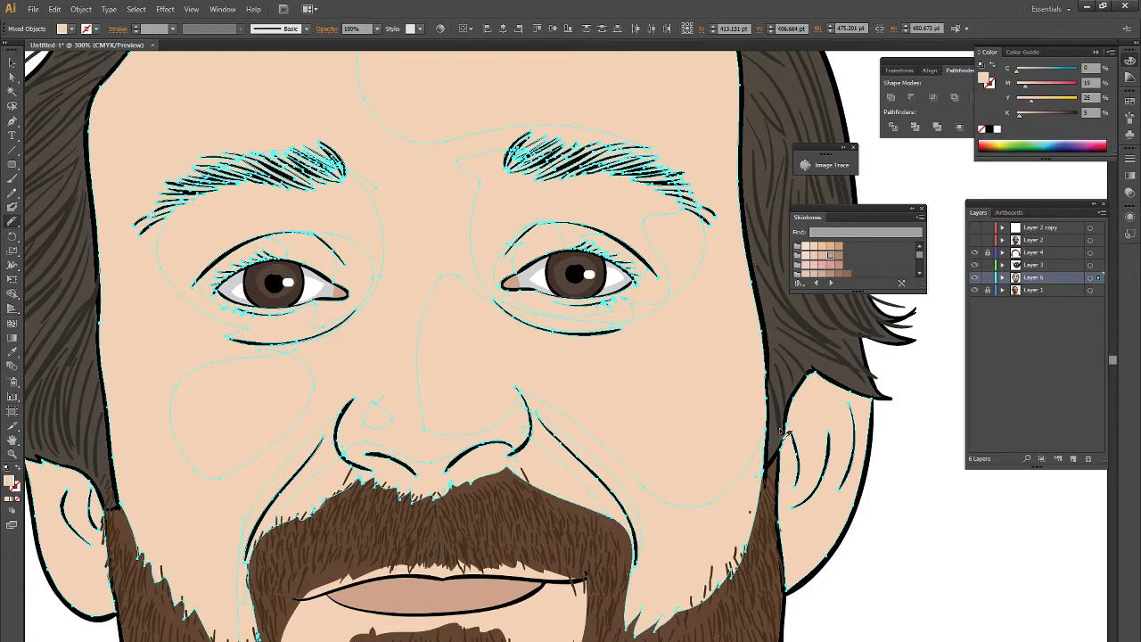
scroll(61, 386, left, 10)
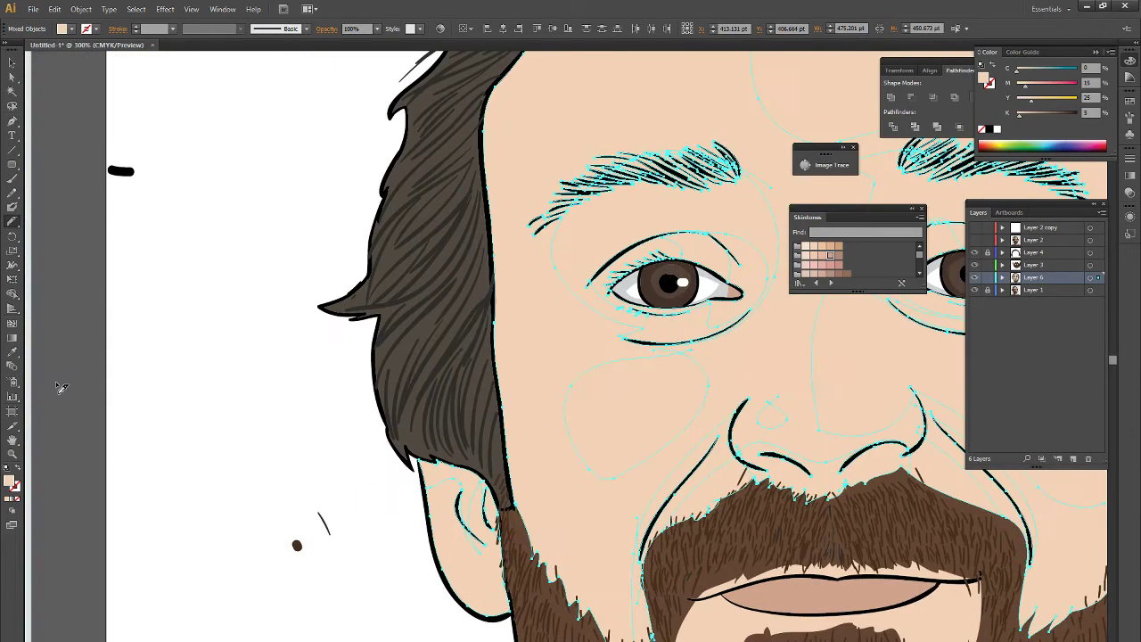
drag(729, 544, 568, 400)
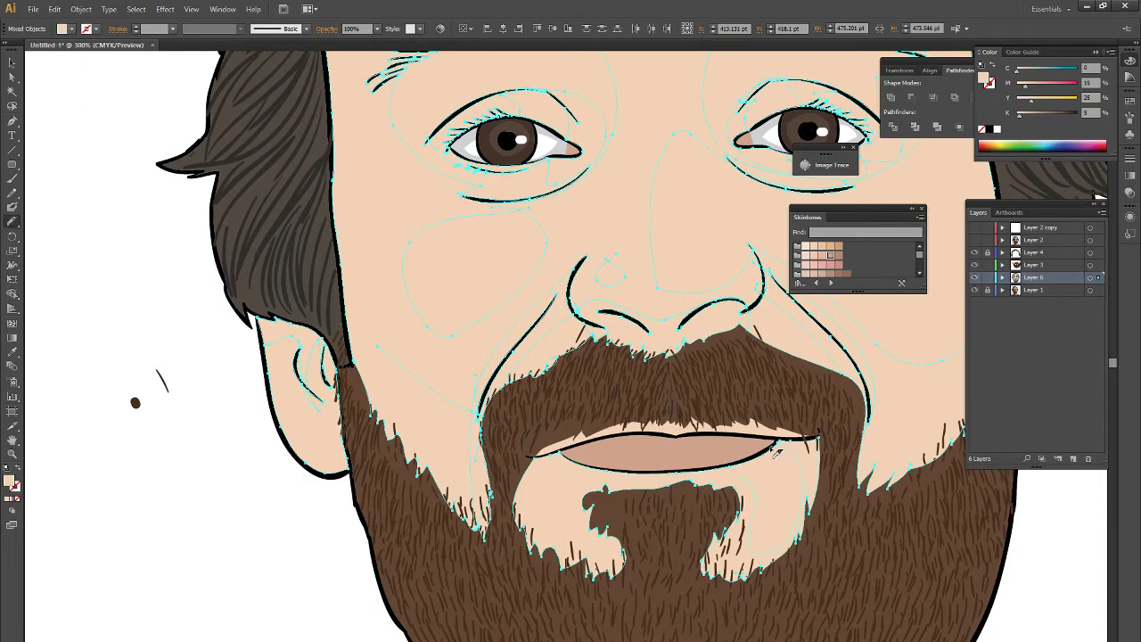
key(ctrl+1)
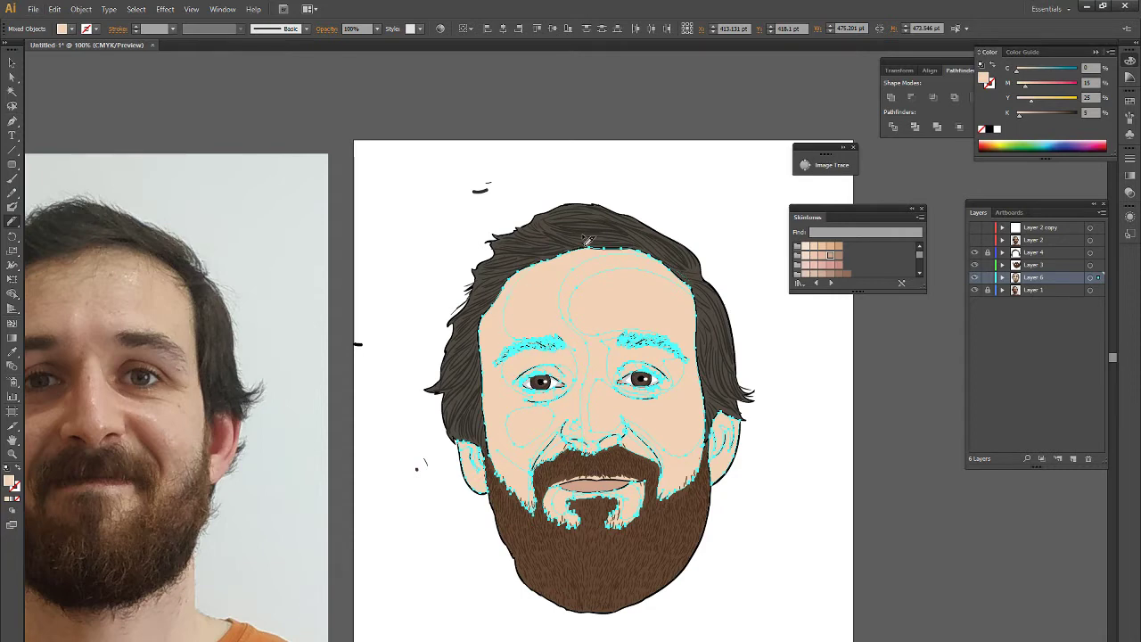
key(ctrl+plus)
click(693, 254)
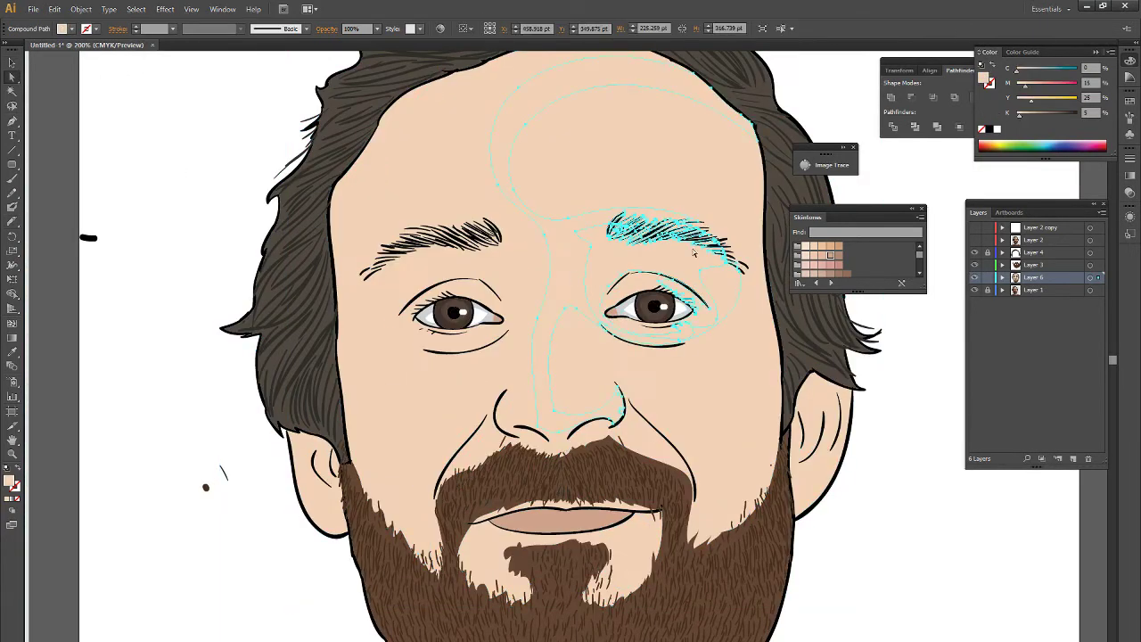
Recolour the forehead and side-face shading and the eye shading with darker skin tones
click(821, 246)
click(829, 247)
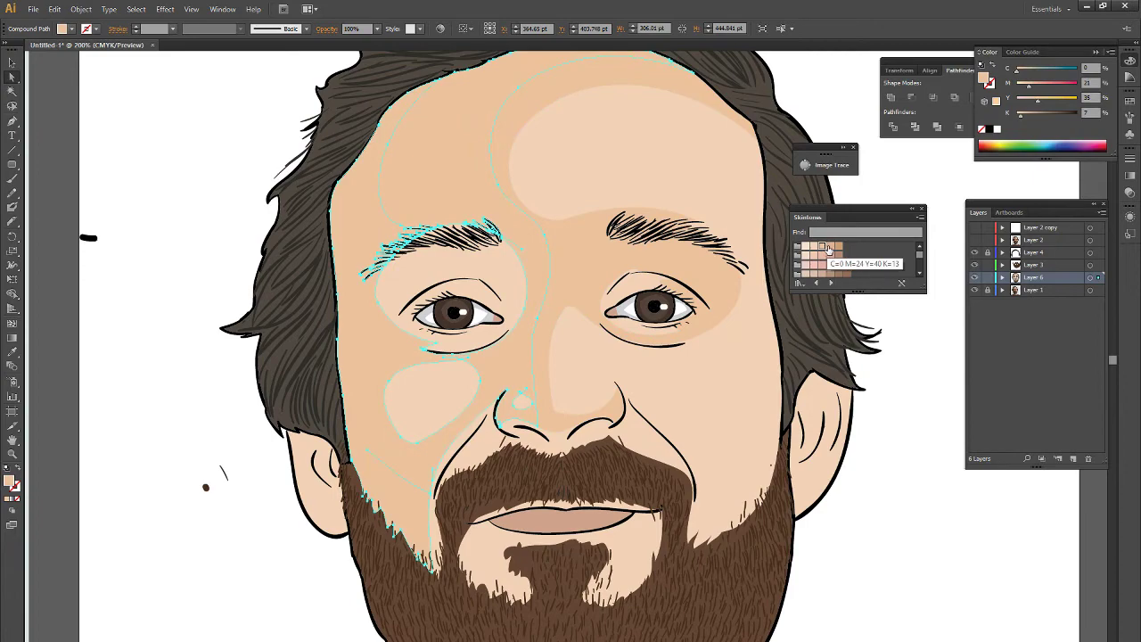
click(527, 285)
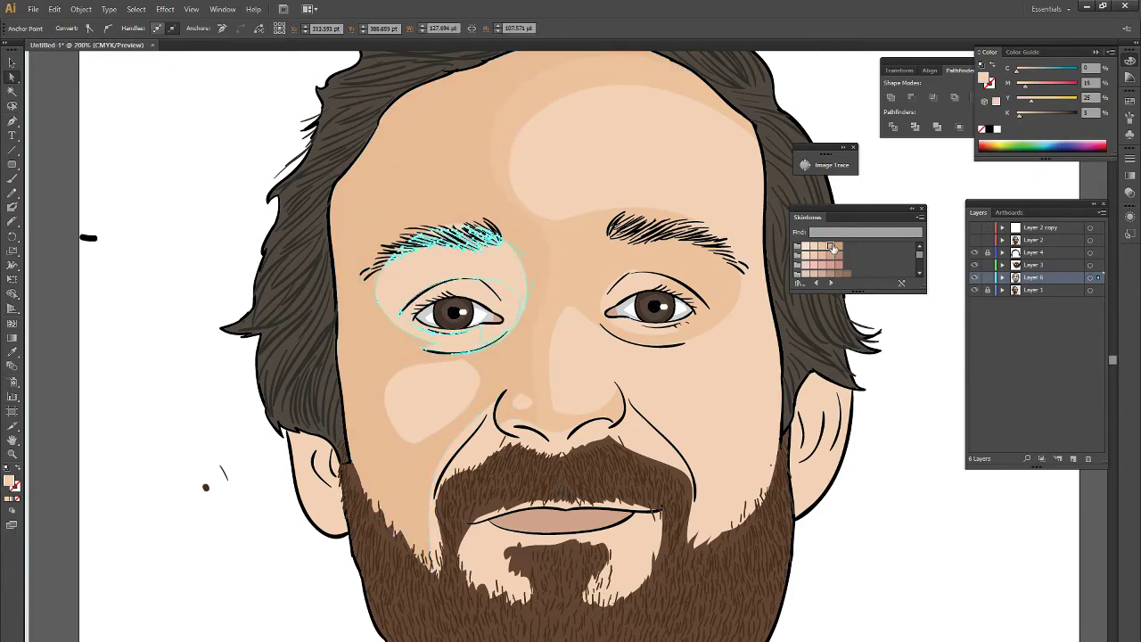
click(662, 263)
scroll(661, 263, up, 3)
scroll(165, 227, right, 3)
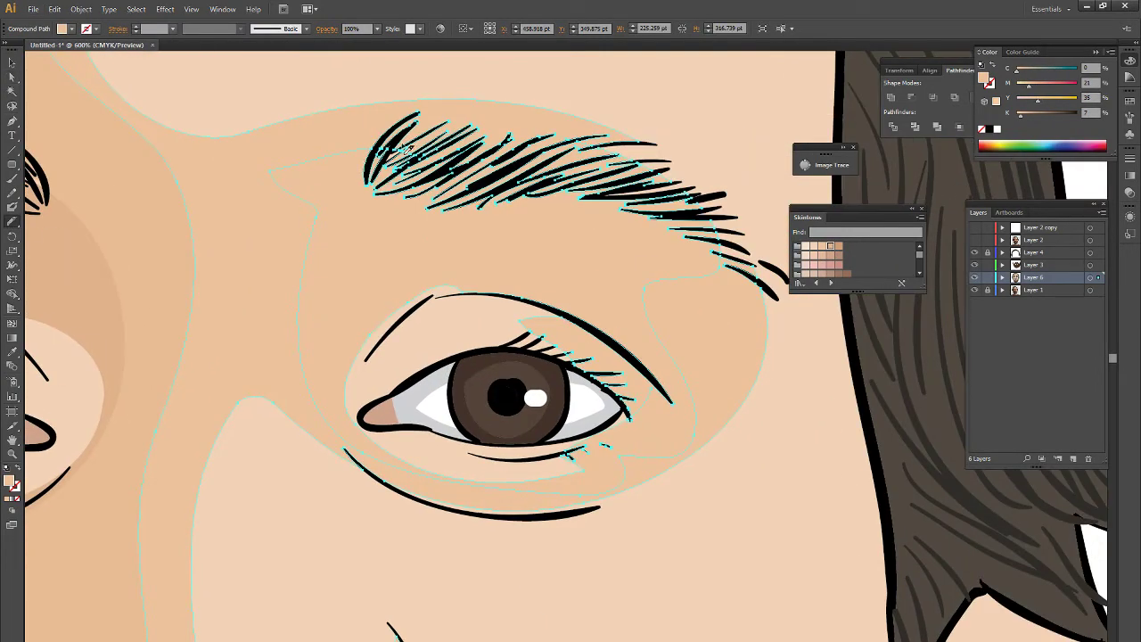
click(838, 246)
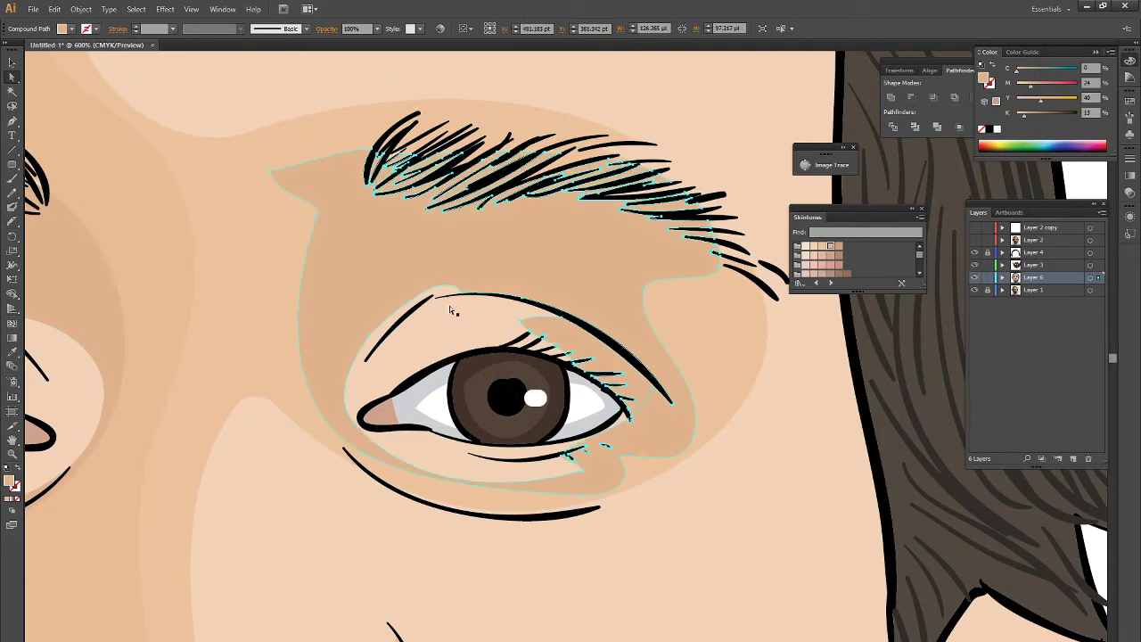
Darken the highlight above the eyelid with a deeper skin tone and give the eyelash fill a darker colour
click(450, 306)
alt+scroll(426, 365, up, 1)
alt+scroll(426, 365, up, 1)
click(465, 219)
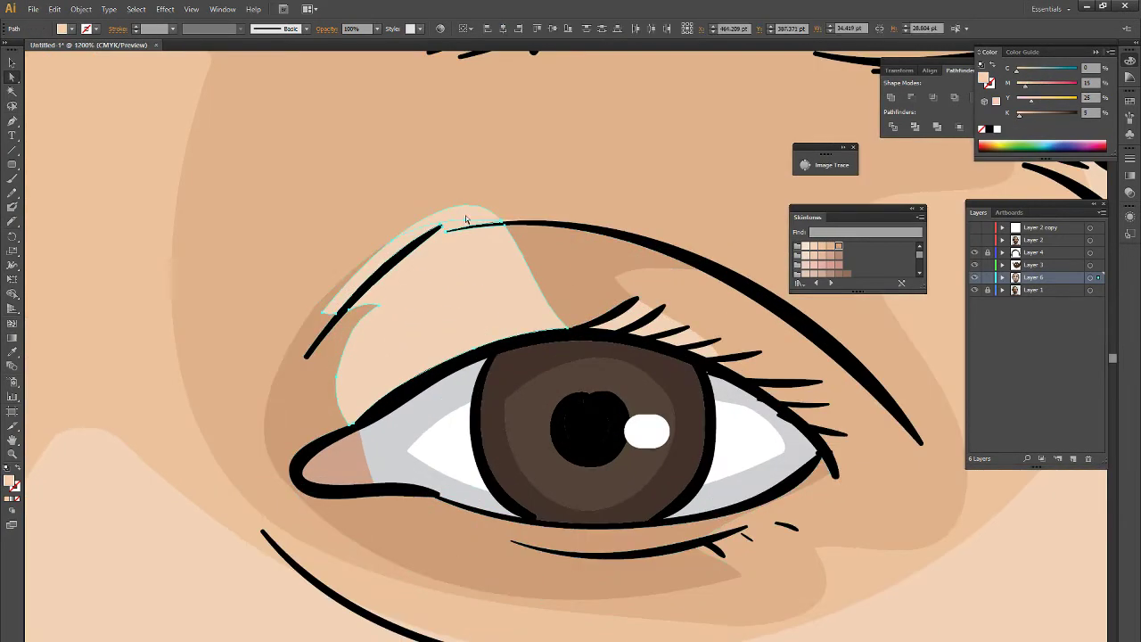
click(839, 255)
click(839, 263)
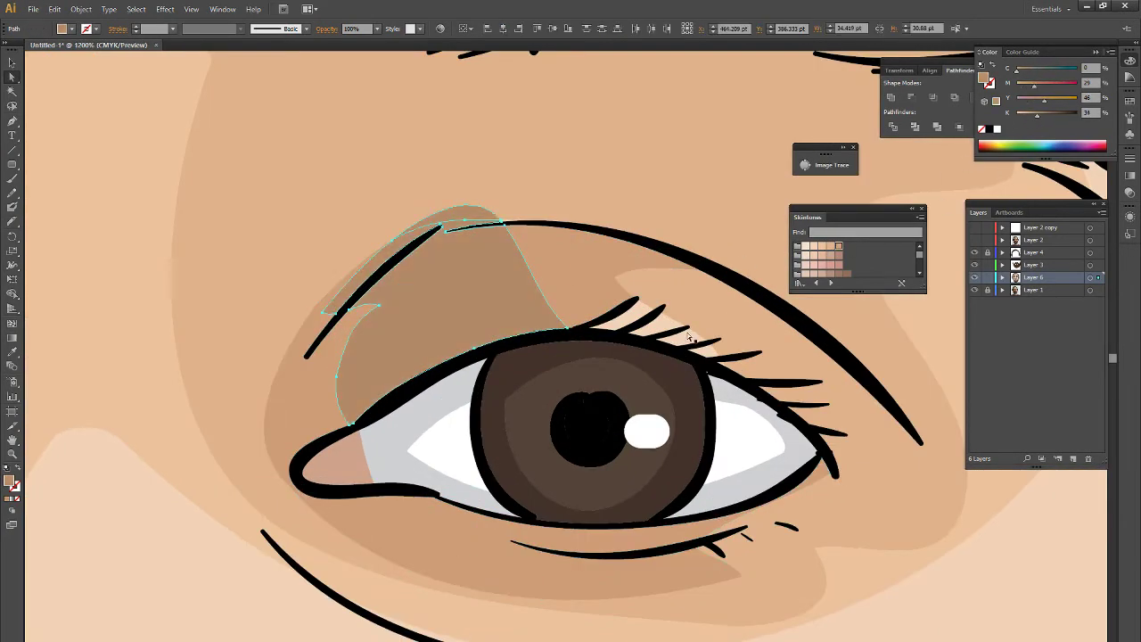
alt+scroll(691, 334, up, 2)
click(713, 361)
click(1032, 143)
Darken the thin brow highlights and the eye-corner highlight to brown
alt+scroll(328, 314, down, 3)
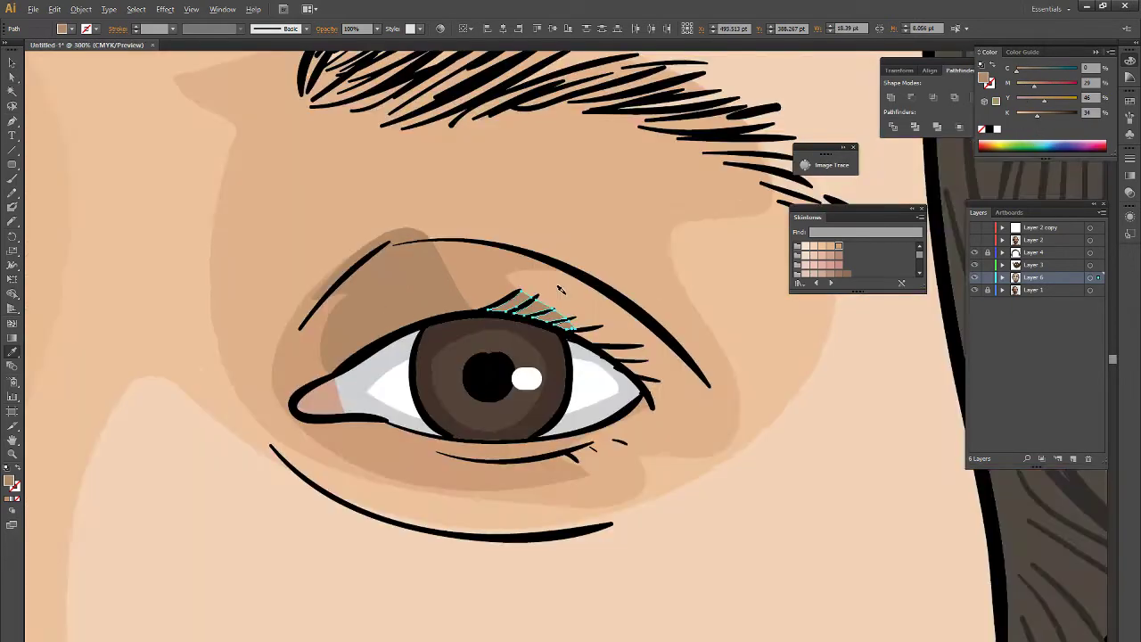
alt+scroll(328, 313, down, 3)
alt+scroll(328, 313, up, 1)
alt+scroll(232, 192, up, 3)
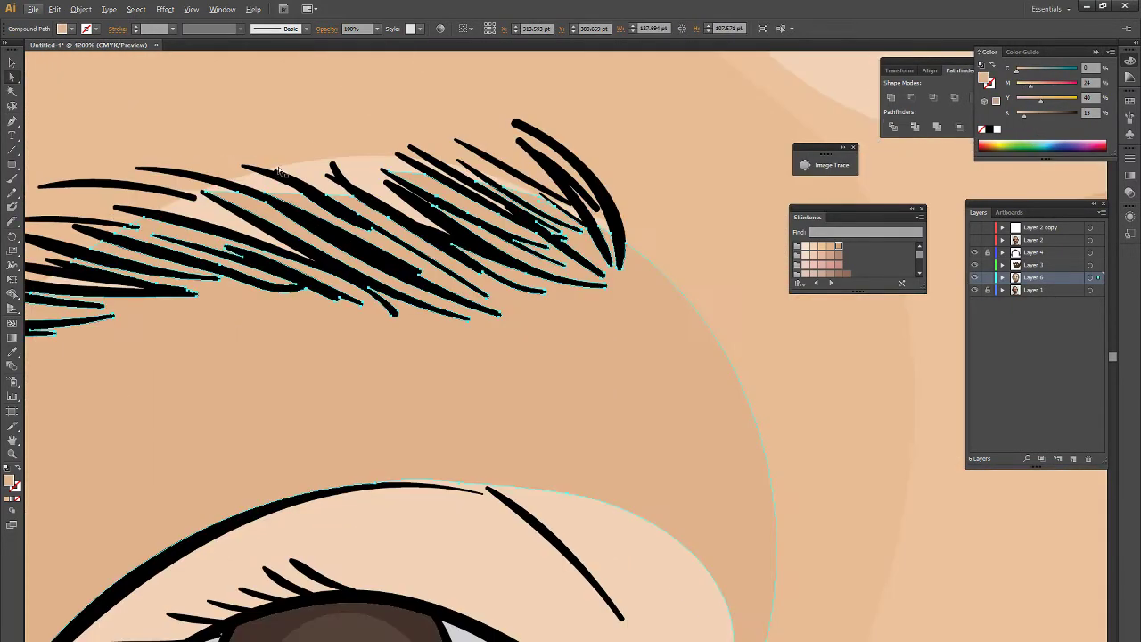
click(194, 191)
alt+scroll(215, 185, up, 2)
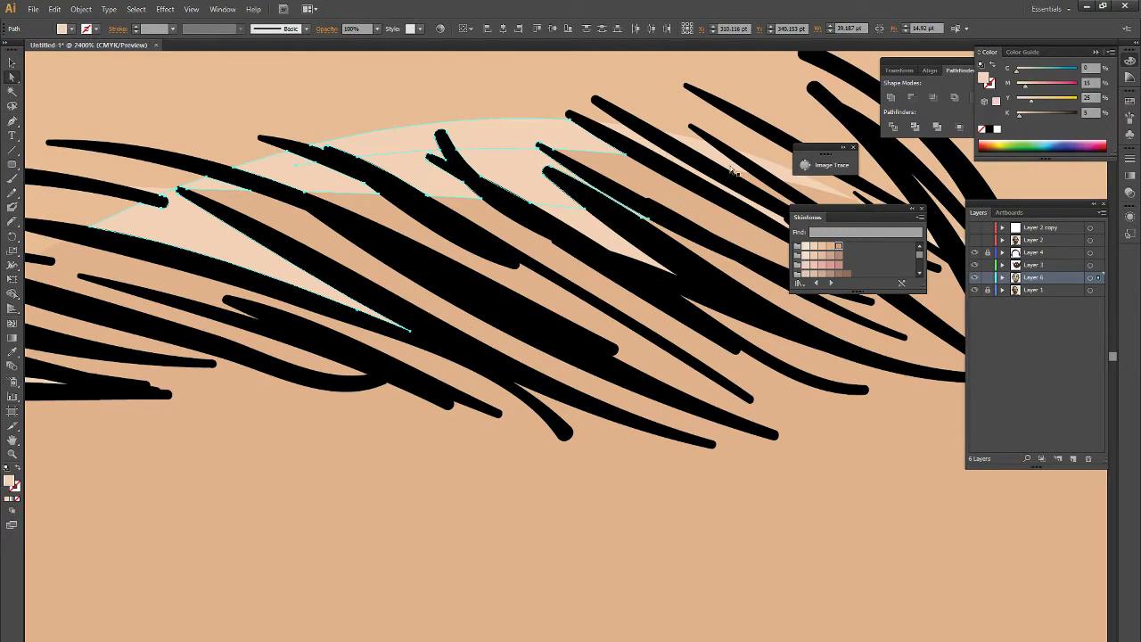
alt+scroll(537, 288, up, 2)
click(838, 247)
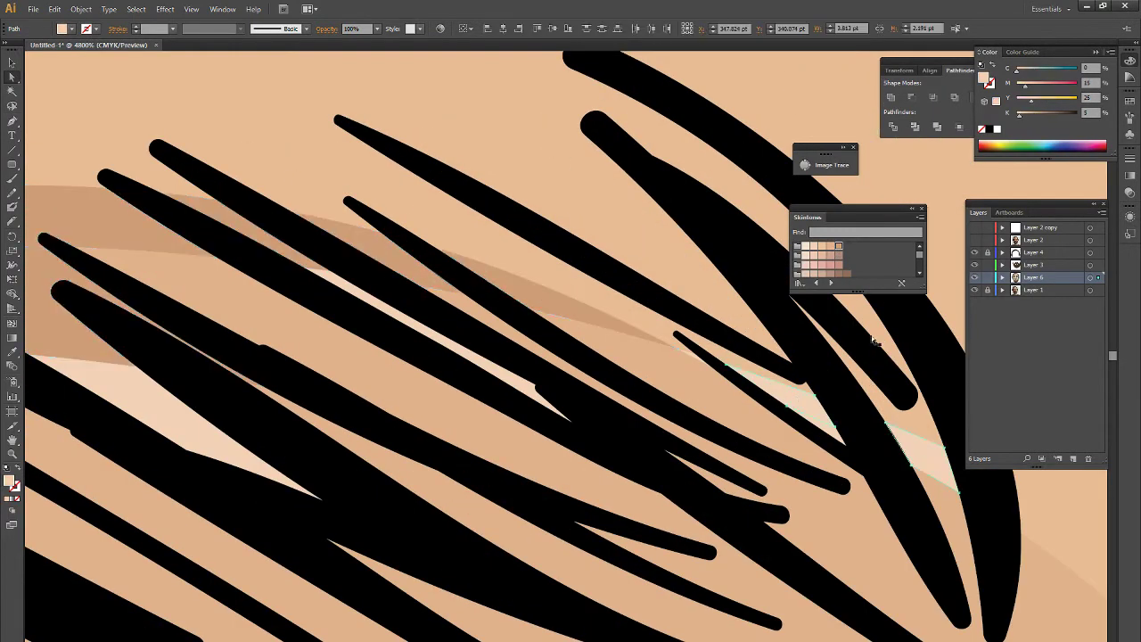
click(535, 383)
alt+scroll(469, 389, down, 8)
click(470, 389)
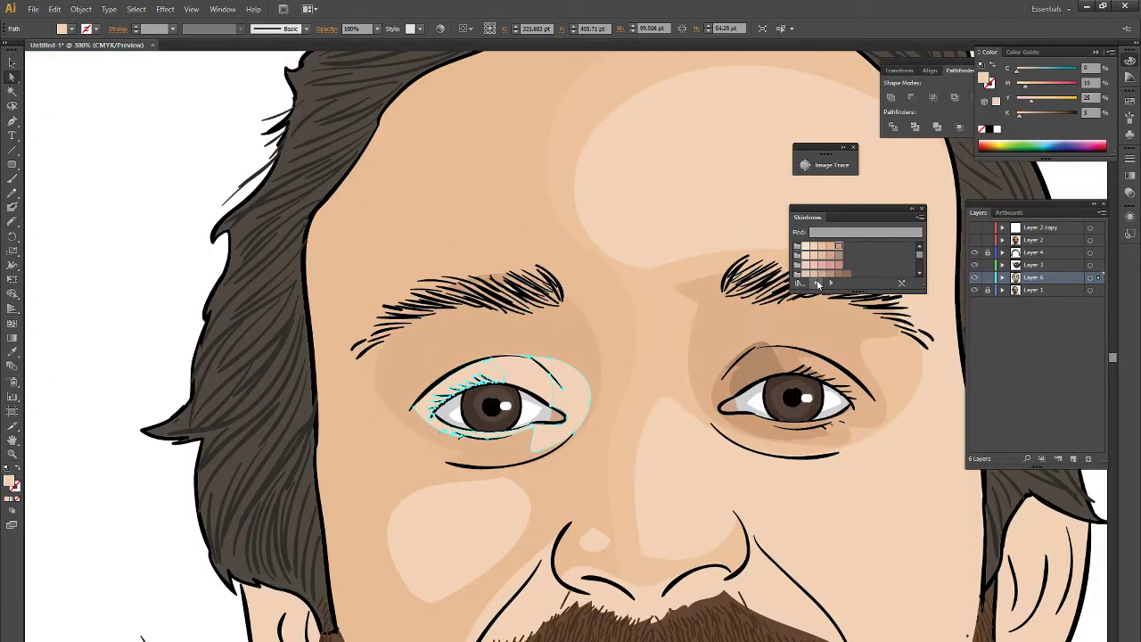
alt+scroll(472, 401, up, 1)
click(837, 241)
alt+scroll(535, 374, down, 8)
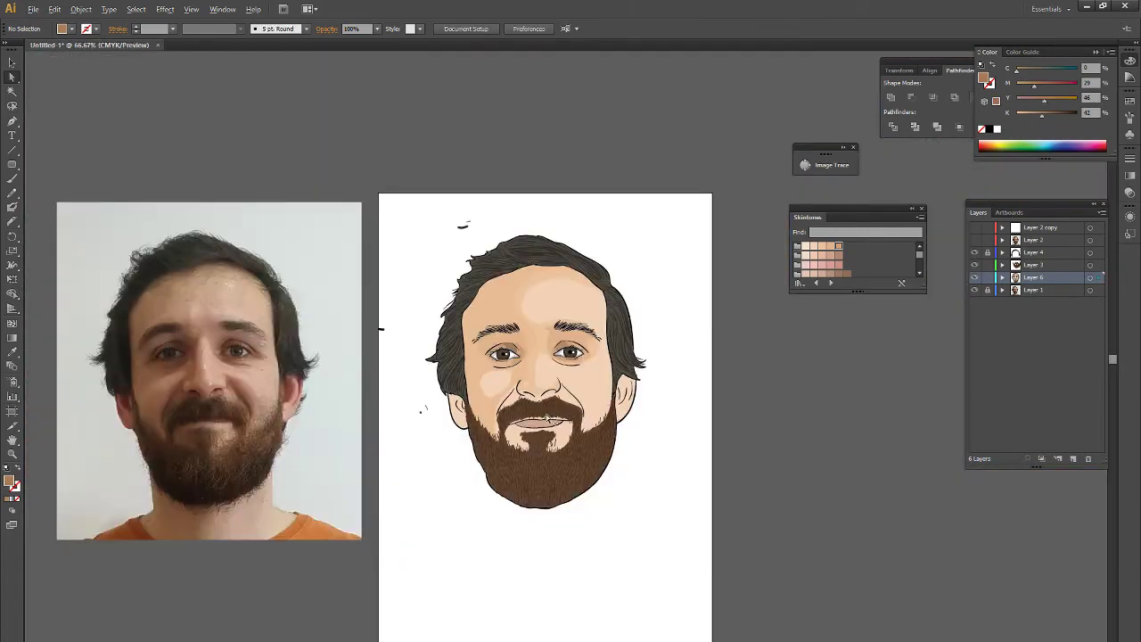
Darken both nose creases and deepen the shadow under the nose with darker skin tones
alt+scroll(534, 374, up, 6)
click(394, 428)
click(738, 298)
click(664, 406)
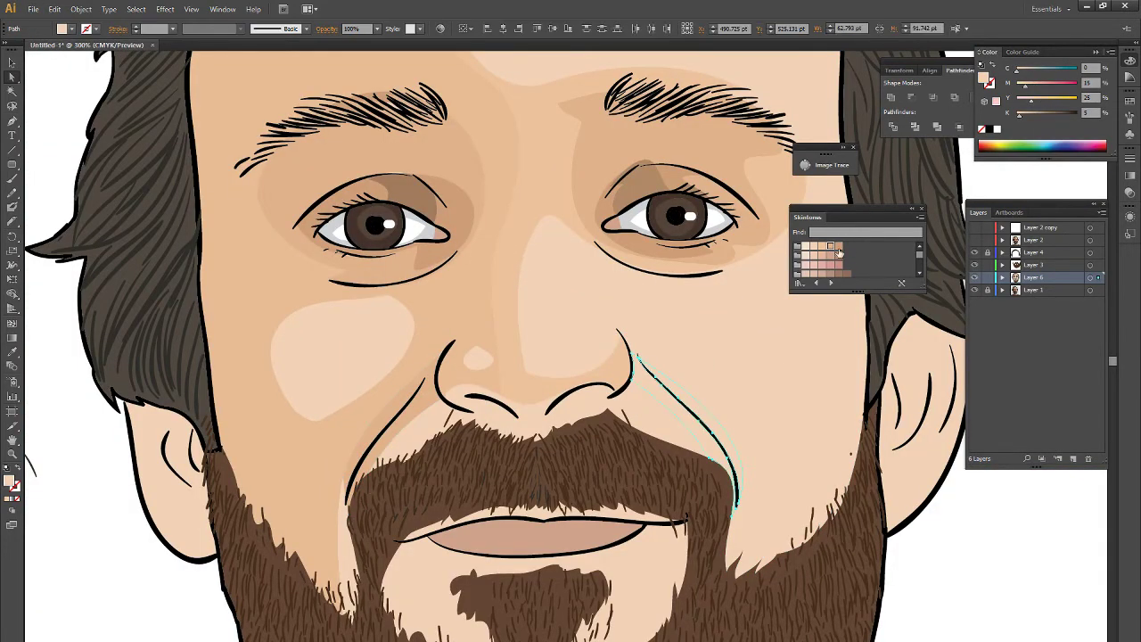
click(820, 248)
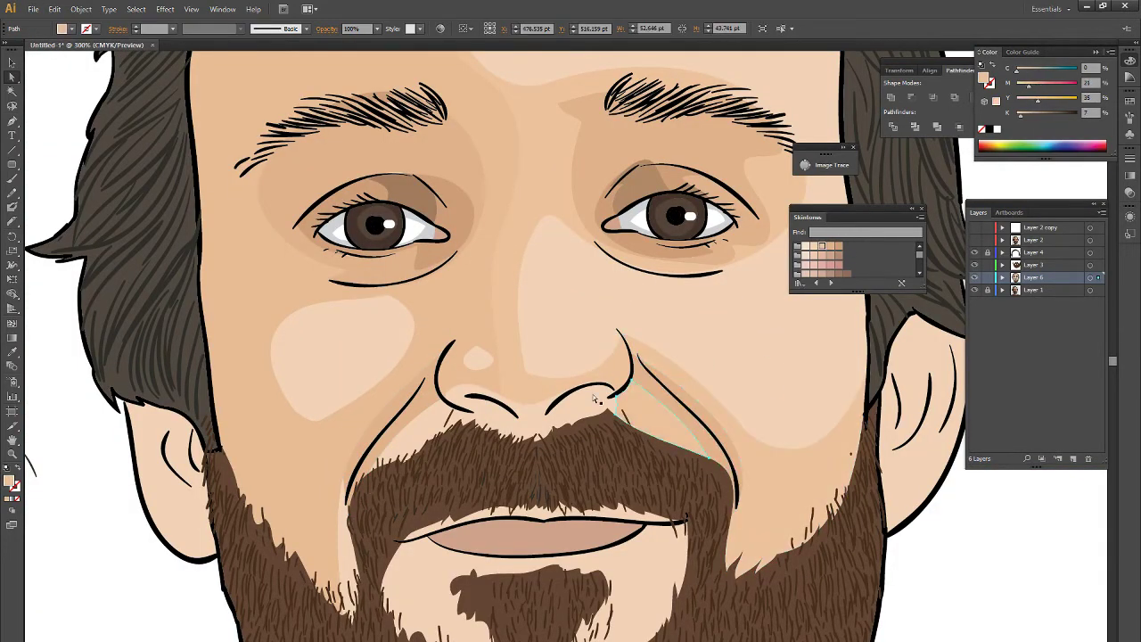
click(428, 432)
click(820, 248)
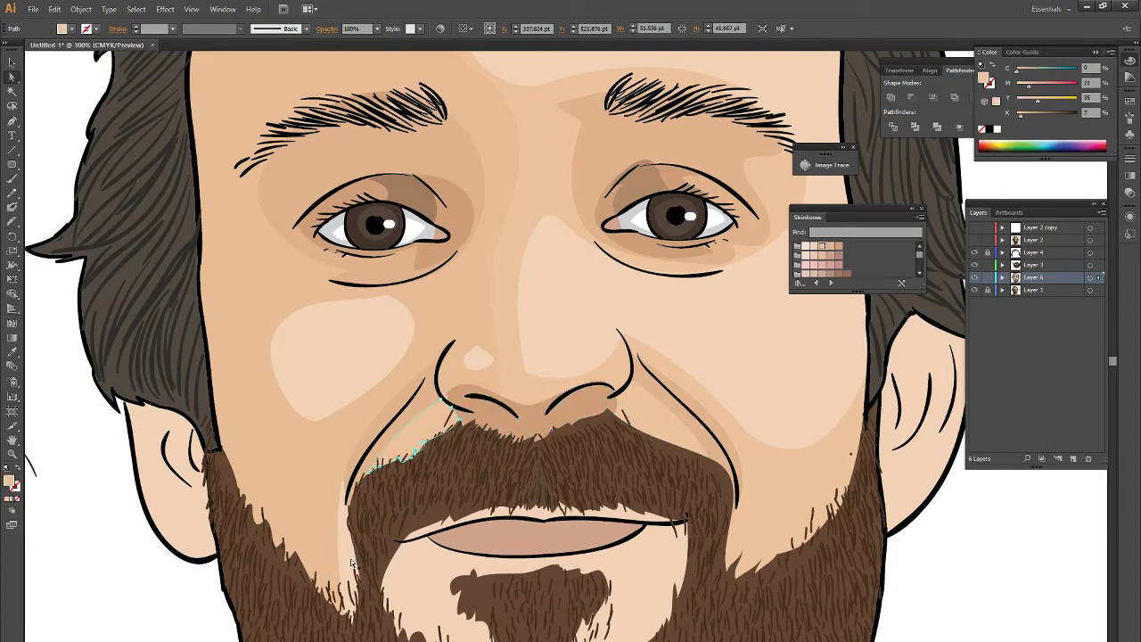
Darken the mustache's lower edge shape with a deeper skin tone, then deselect
click(402, 592)
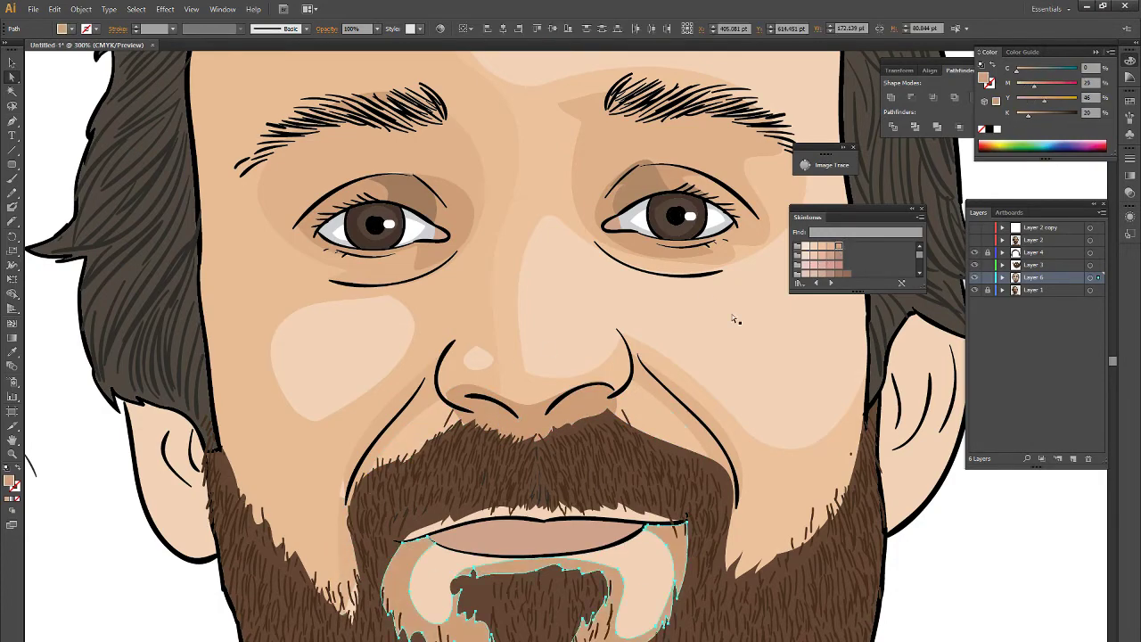
click(624, 522)
click(838, 255)
scroll(578, 368, down, 3)
click(636, 485)
scroll(611, 390, up, 3)
Change the Opacity of the narrow shading along the left face edge
click(508, 299)
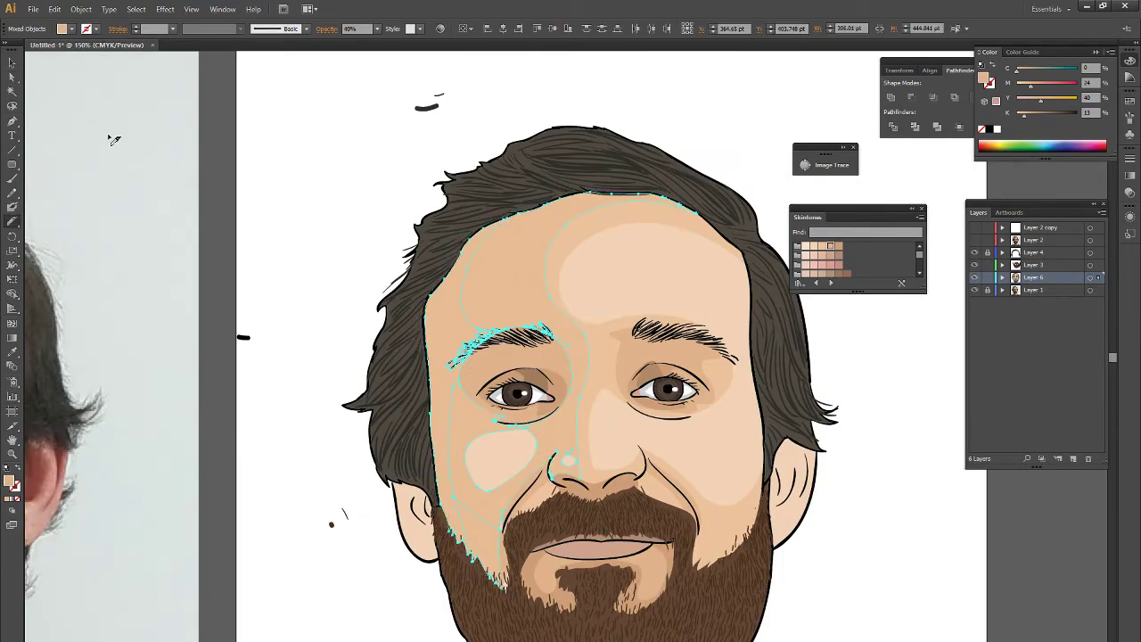
click(449, 316)
click(377, 29)
click(392, 169)
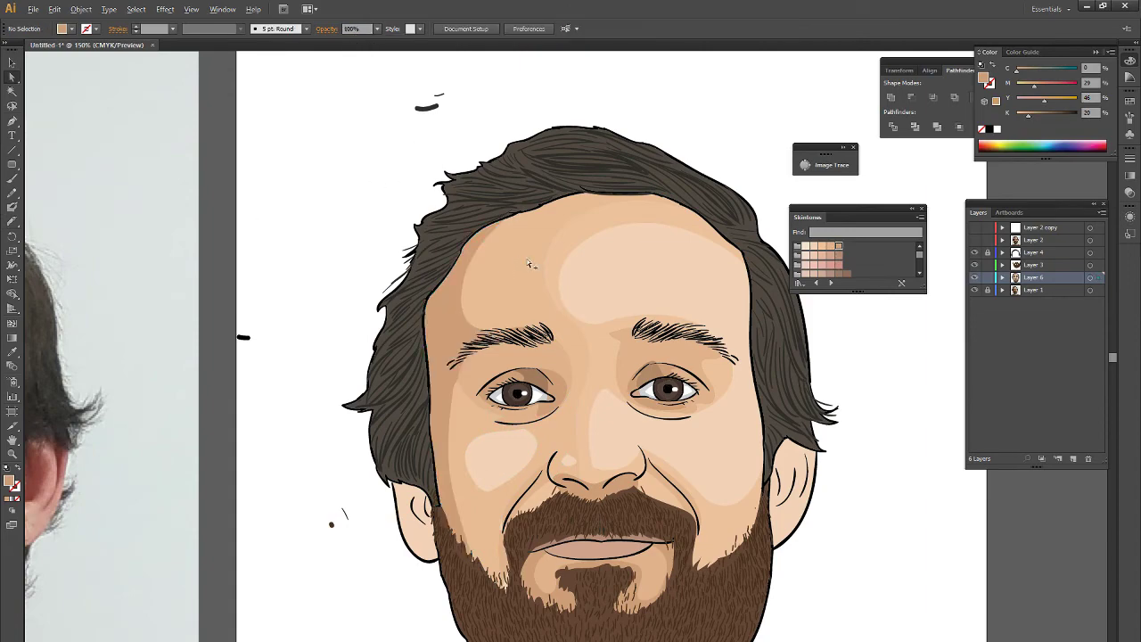
Give the forehead and face highlight shapes the base skin tone using the Eyedropper
drag(572, 466, 447, 403)
click(448, 404)
shift+click(374, 392)
key(ctrl+plus)
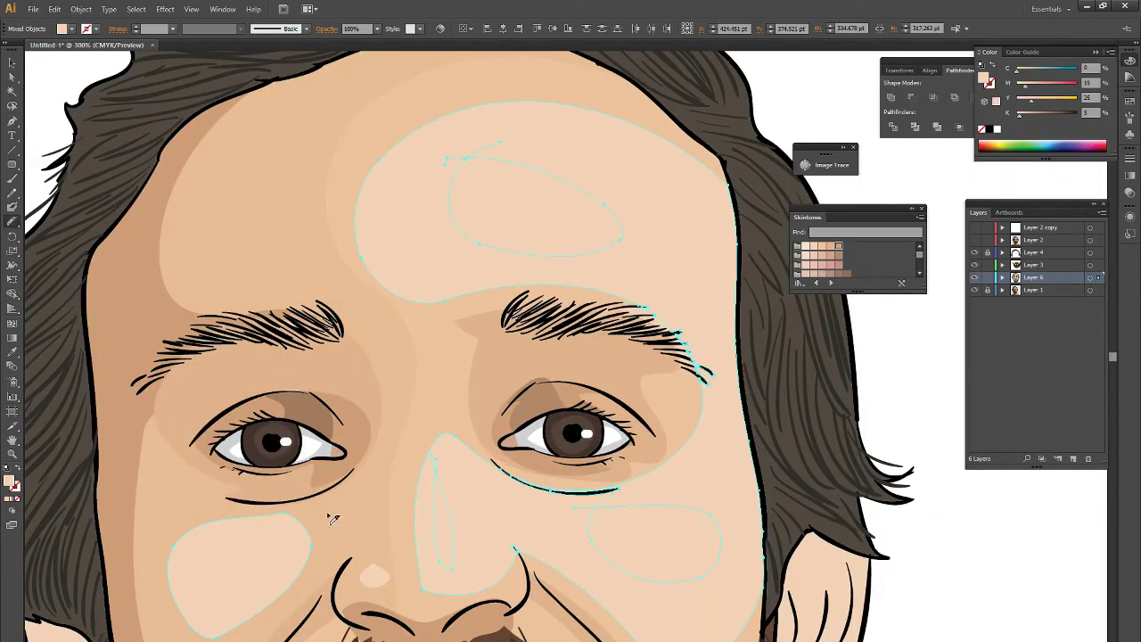
key(i)
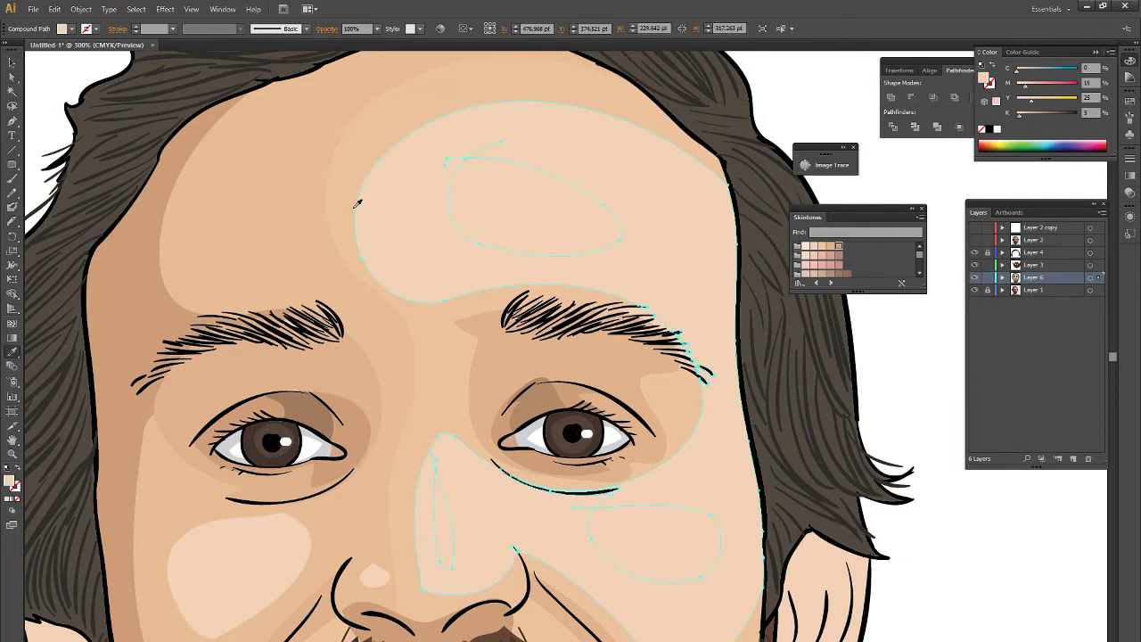
click(356, 199)
key(ctrl+minus)
key(ctrl+minus)
key(ctrl+plus)
Resample the left-cheek highlight and lighten the right ear's inner shape with a lighter skin tone
click(376, 432)
key(i)
scroll(747, 433, up, 1)
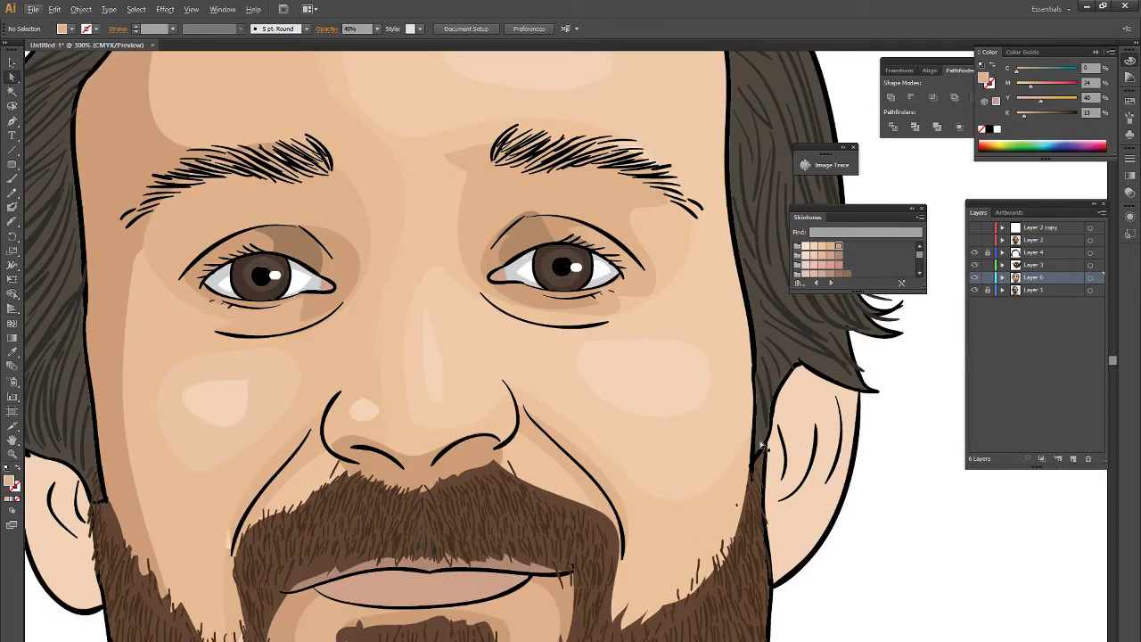
click(768, 392)
click(830, 246)
Select the left ear's inner shape, then the hair shape, reviewing it zoomed in and out
click(57, 478)
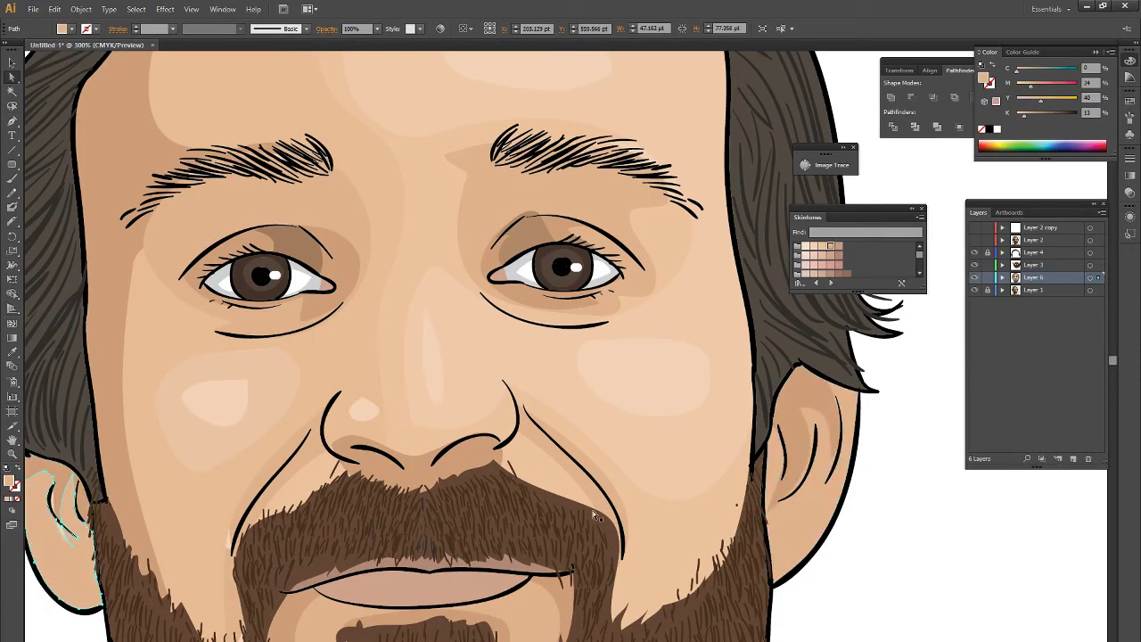
key(ctrl+minus)
key(ctrl+minus)
key(ctrl+minus)
key(ctrl+shift+a)
key(ctrl+plus)
click(617, 359)
key(ctrl+plus)
key(ctrl+minus)
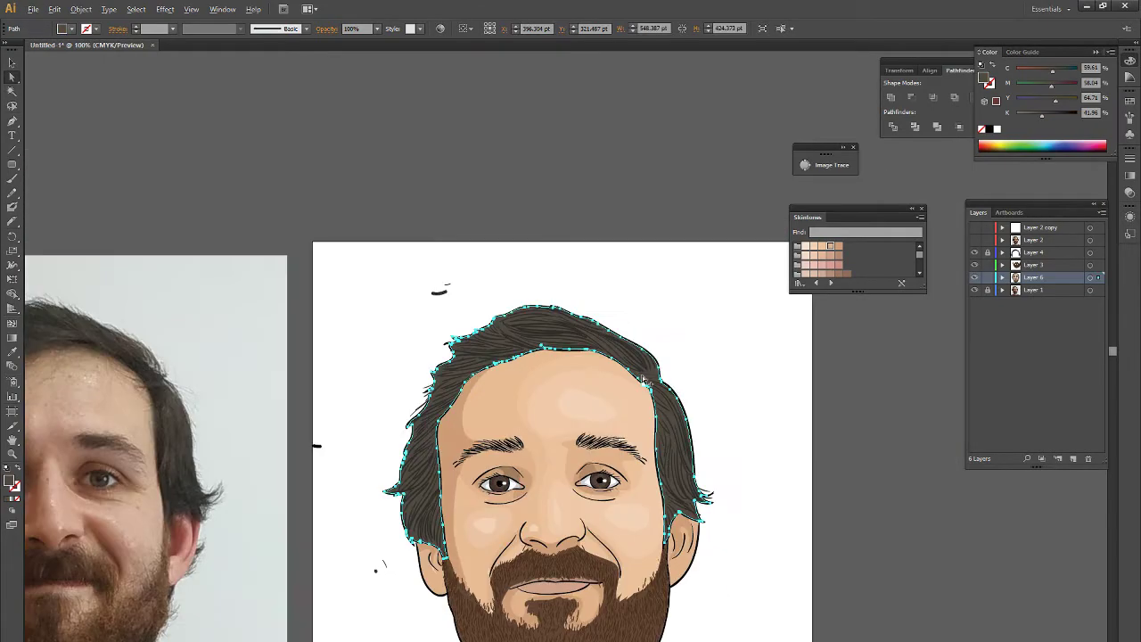
Redraw the hair's inner edge along the forehead and beside the ear with the Pencil
key(n)
scroll(701, 328, up, 3)
drag(665, 349, 455, 412)
drag(298, 600, 404, 460)
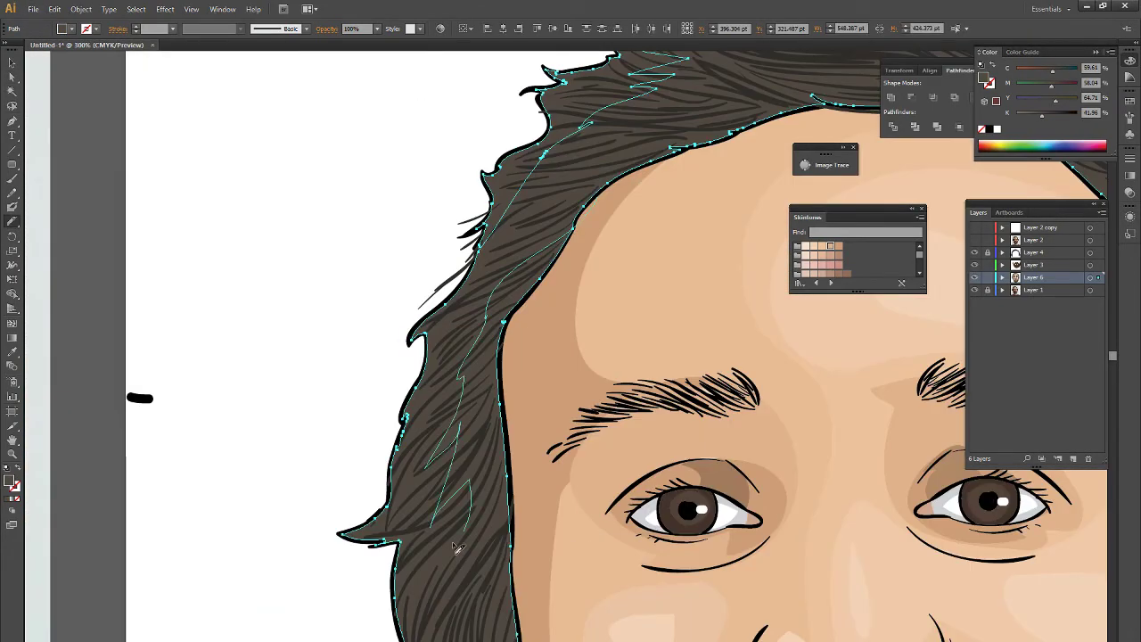
key(ctrl+0)
scroll(642, 381, up, 5)
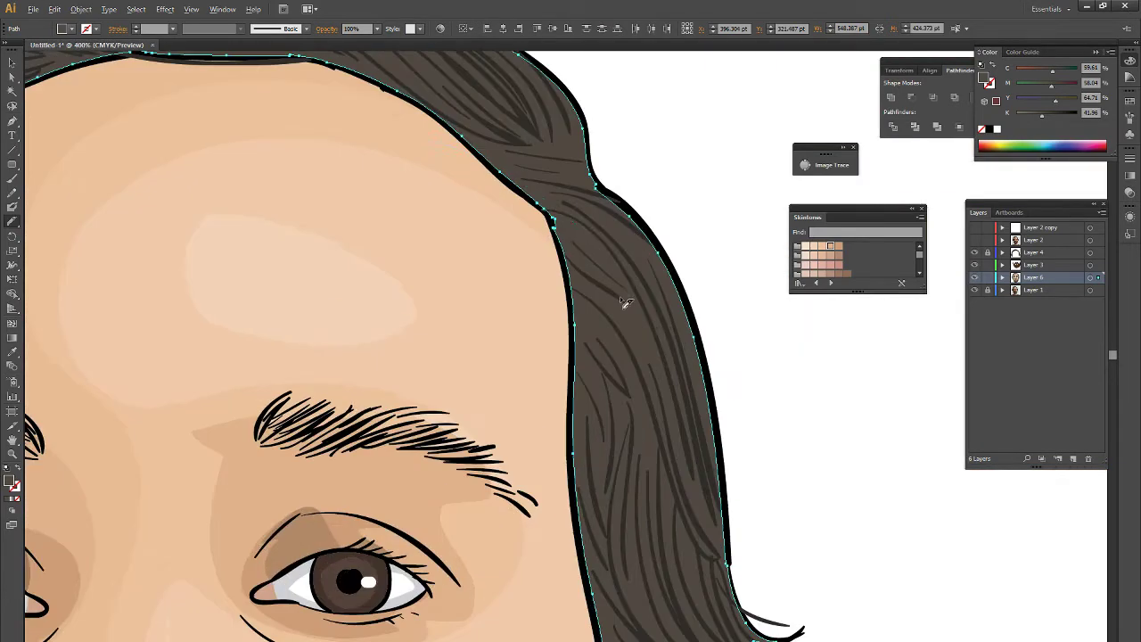
mouse_move(636, 382)
mouse_down()
mouse_move(581, 379)
mouse_move(469, 168)
mouse_up()
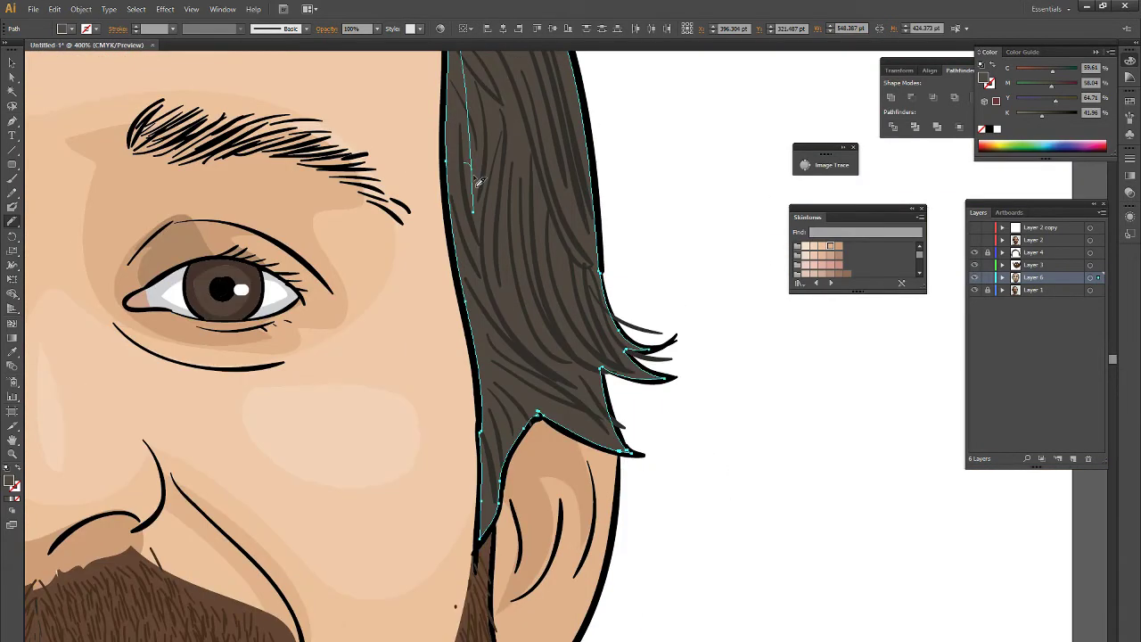
scroll(595, 352, down, 3)
scroll(458, 331, up, 4)
scroll(522, 77, down, 2)
scroll(455, 362, down, 3)
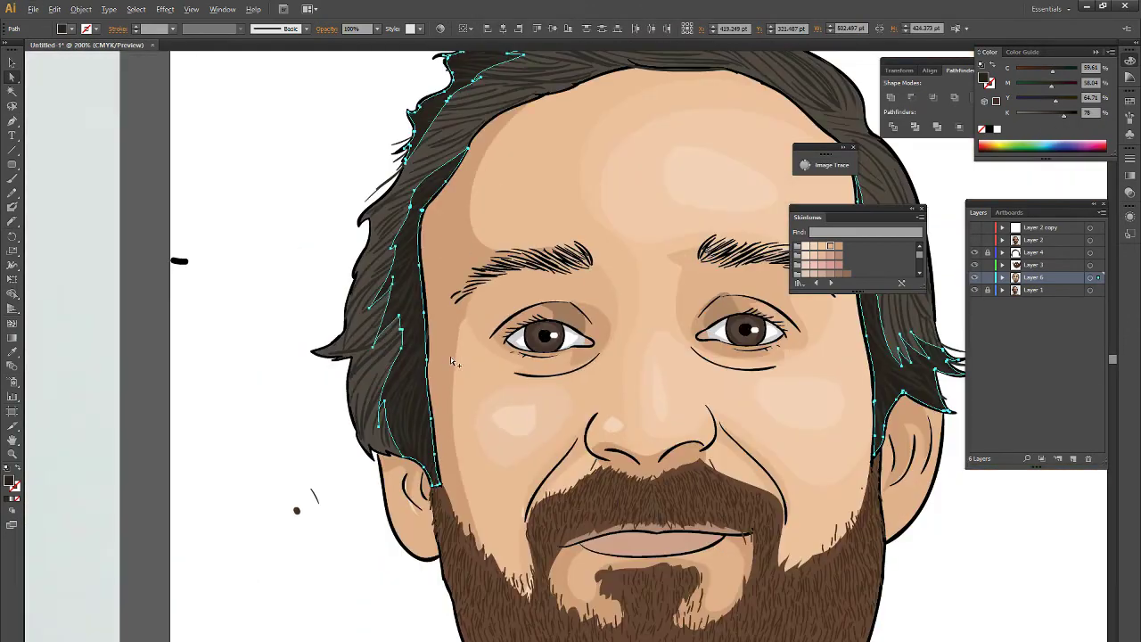
Lighten the hair colour slightly in the Color panel and deselect it
drag(1066, 118, 1041, 131)
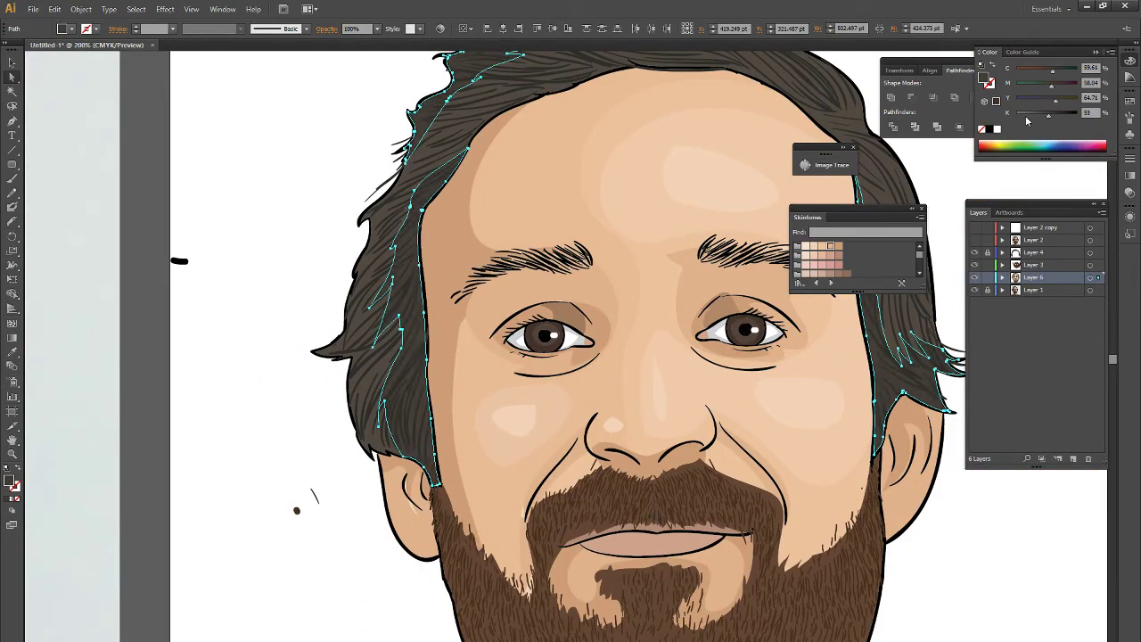
key(ctrl+shift+a)
scroll(459, 427, down, 3)
scroll(478, 436, up, 2)
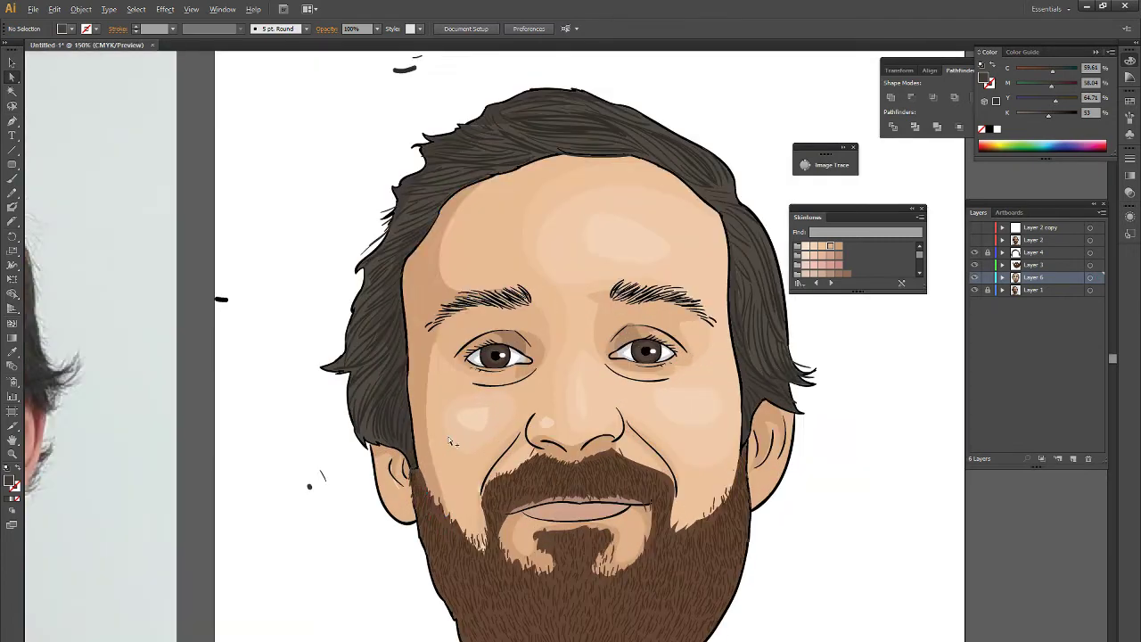
Make the forehead shadow fully opaque, darken it slightly, and add new Layer 7
click(419, 326)
click(360, 28)
click(392, 36)
drag(1028, 117, 1030, 118)
key(ctrl+shift+a)
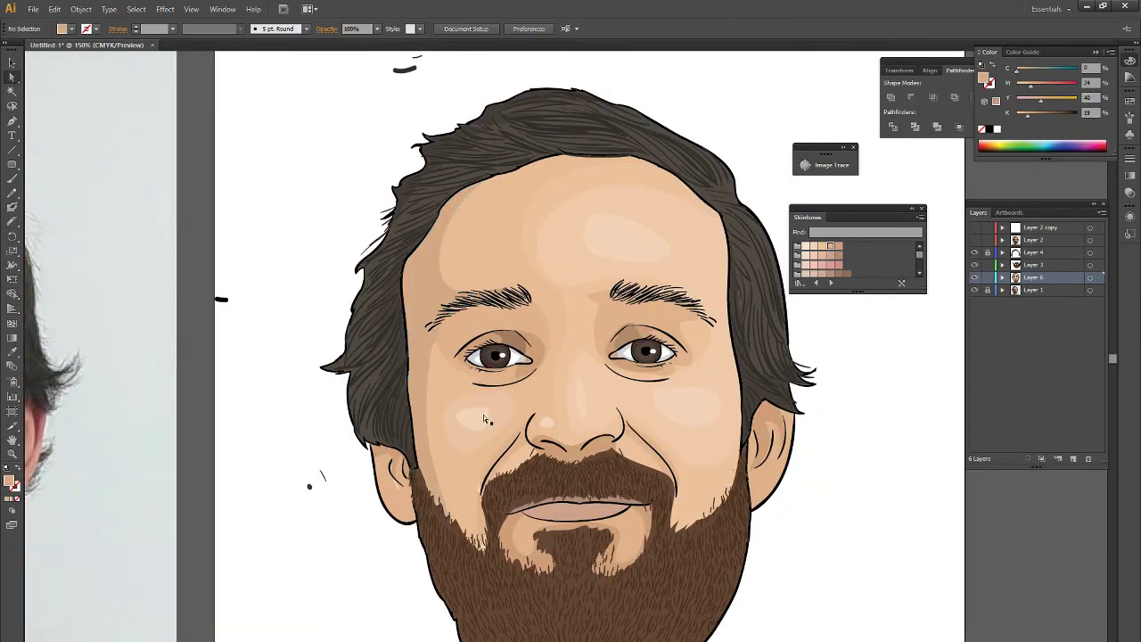
scroll(579, 526, up, 3)
click(580, 507)
scroll(579, 499, up, 1)
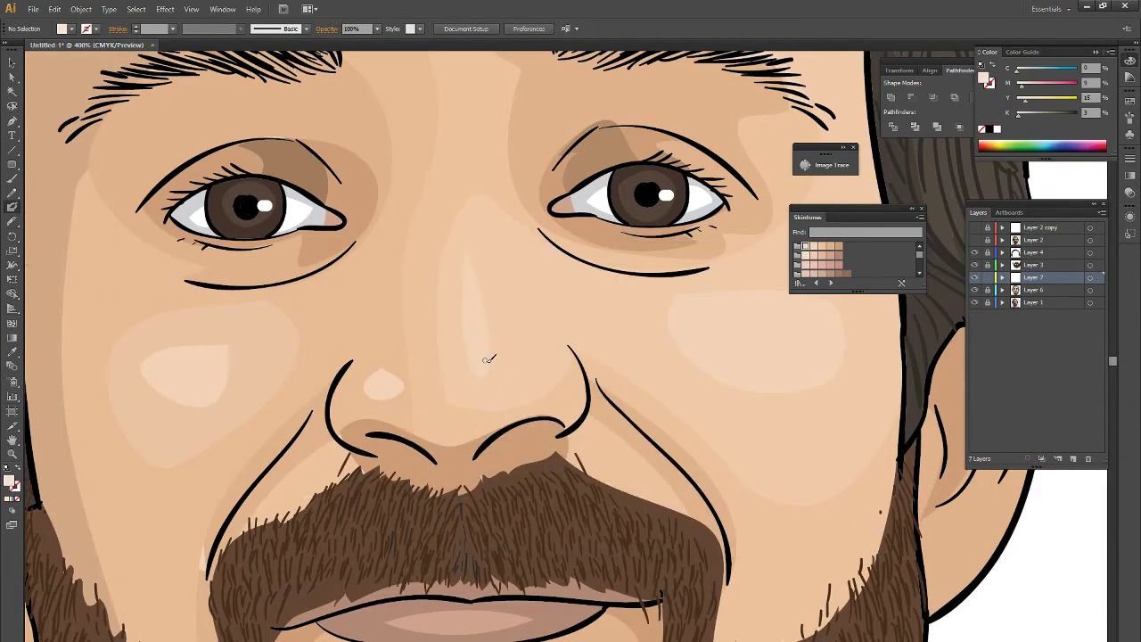
Brush a pale cream highlight on the nose, undoing and repainting a shorter stroke
drag(486, 349, 482, 334)
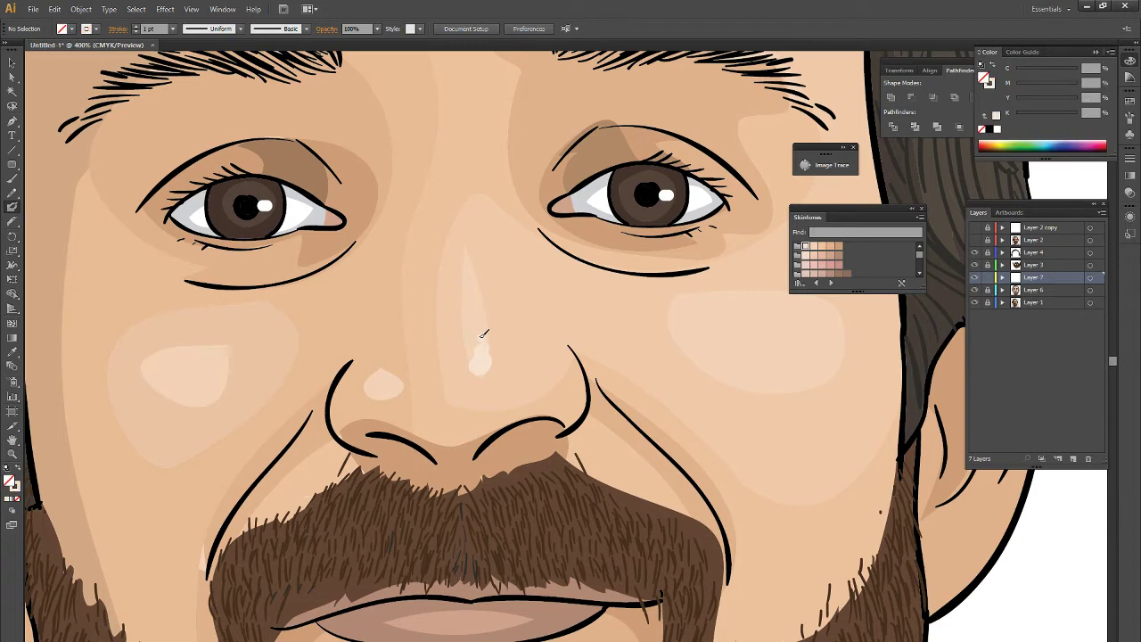
key(ctrl+z)
key(ctrl+z)
drag(501, 421, 554, 414)
key(ctrl+z)
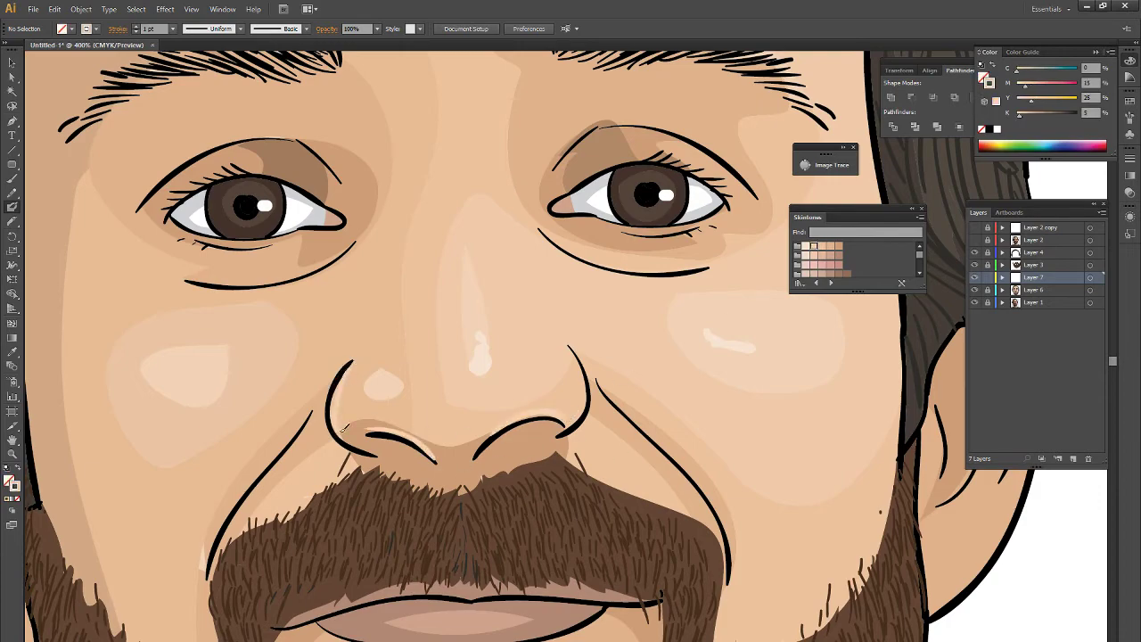
scroll(350, 203, down, 3)
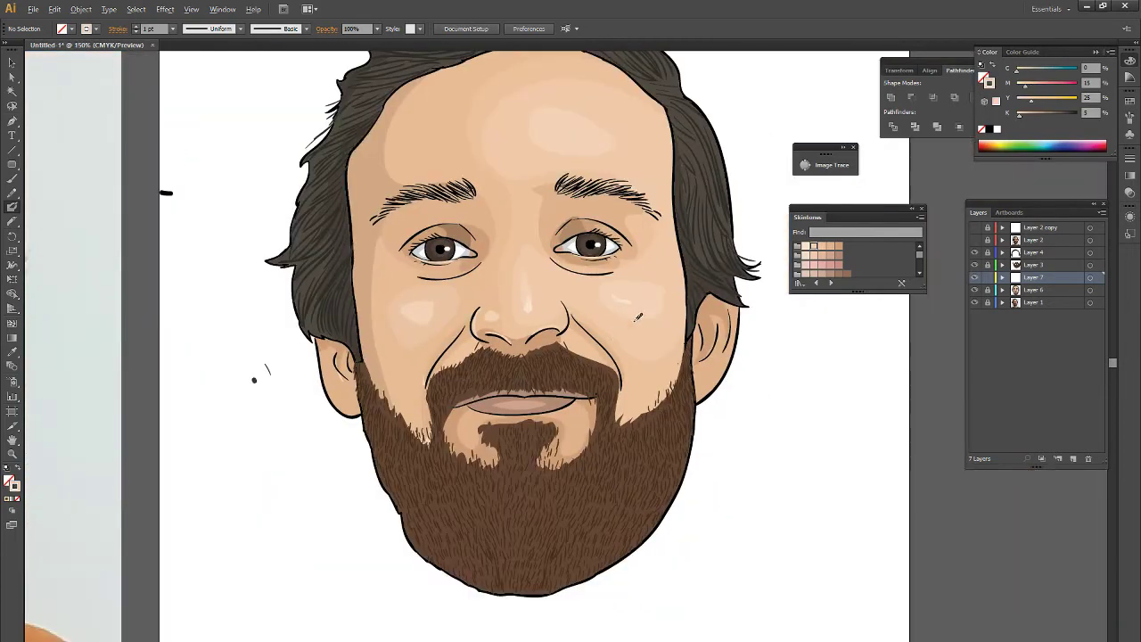
scroll(349, 204, down, 2)
scroll(524, 288, up, 2)
scroll(524, 288, up, 3)
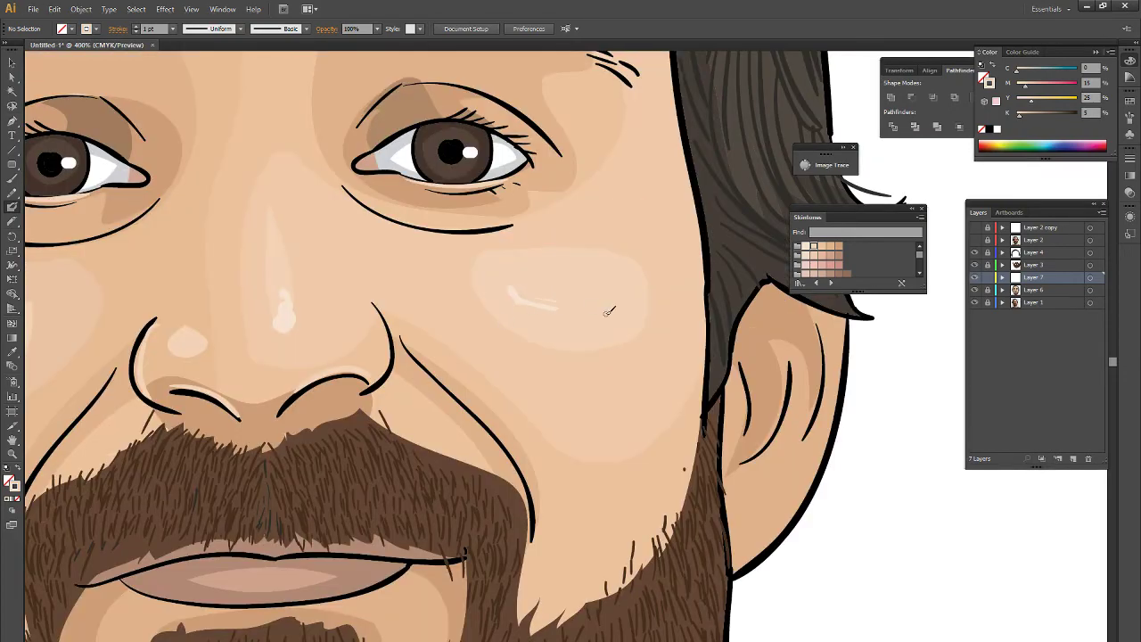
scroll(552, 268, down, 2)
scroll(603, 311, down, 3)
scroll(469, 309, up, 1)
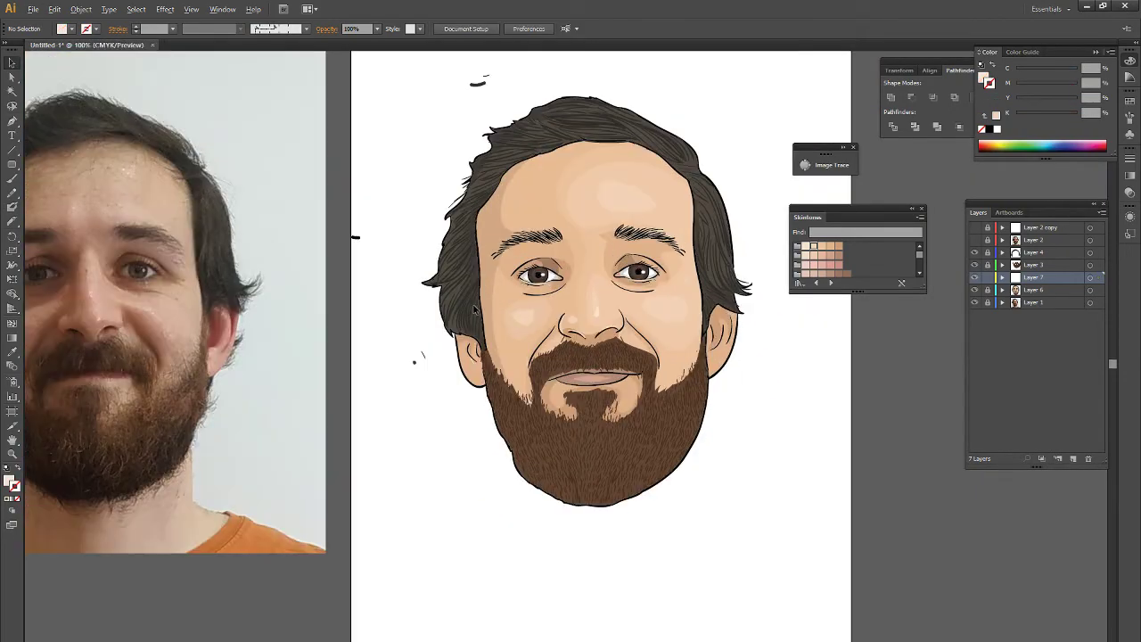
scroll(780, 264, up, 1)
scroll(779, 264, up, 1)
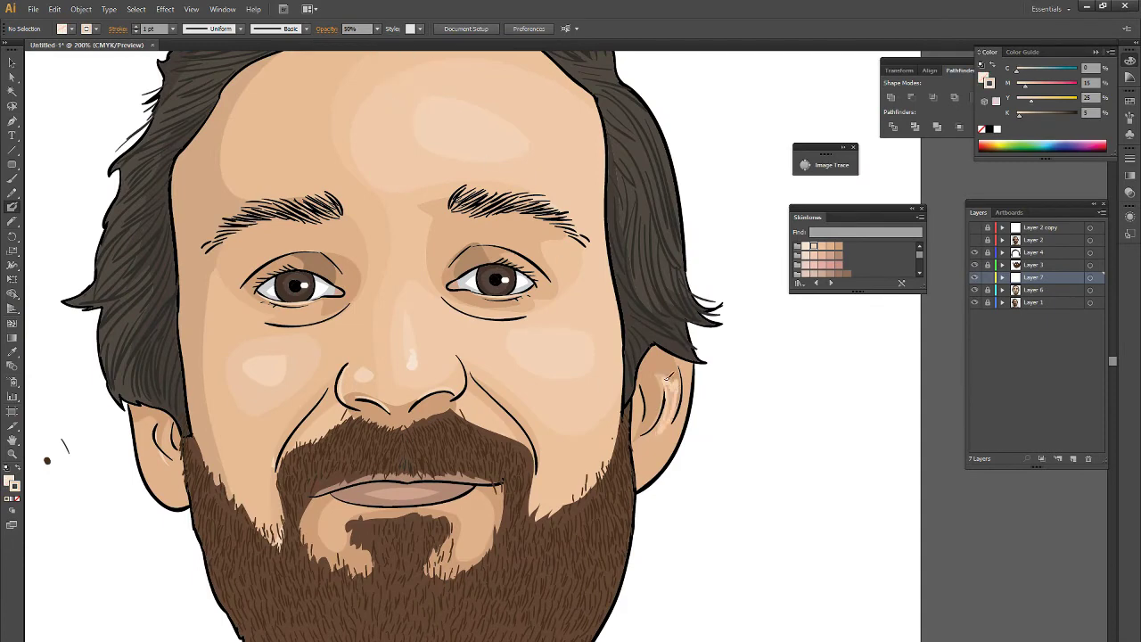
scroll(670, 410, left, 5)
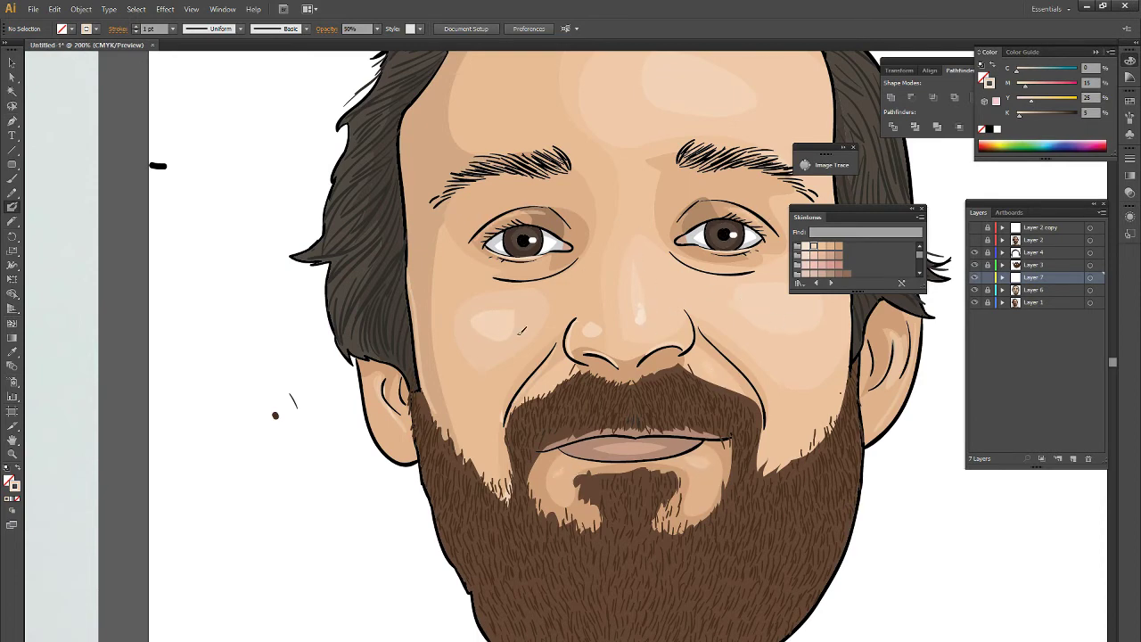
key(ctrl+minus)
key(ctrl+minus)
key(ctrl+minus)
scroll(578, 252, up, 4)
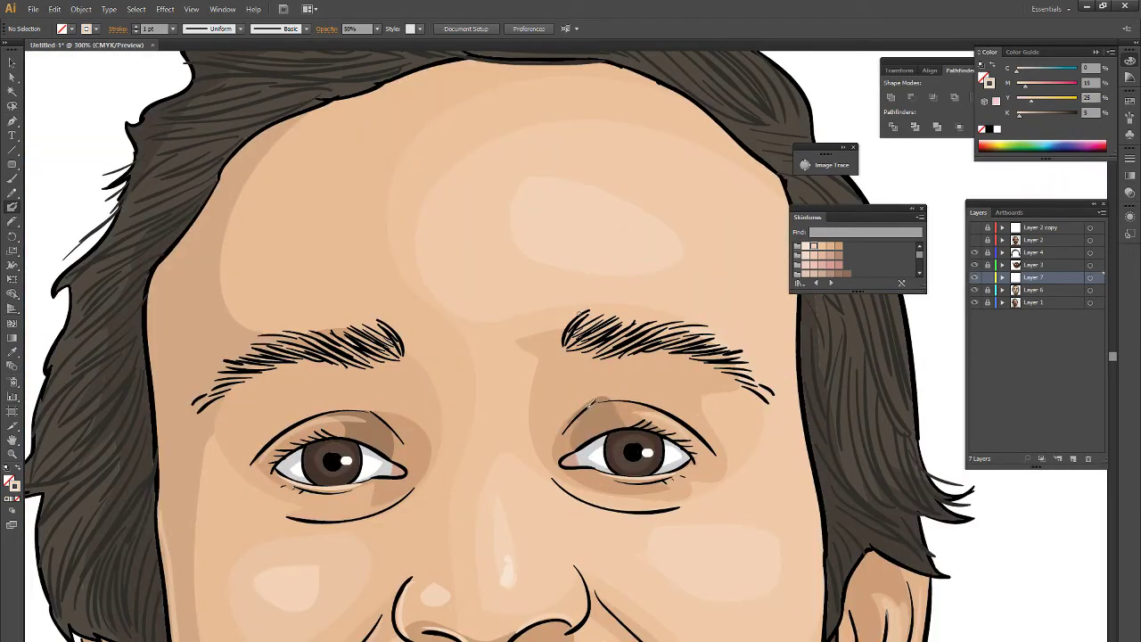
scroll(602, 401, down, 2)
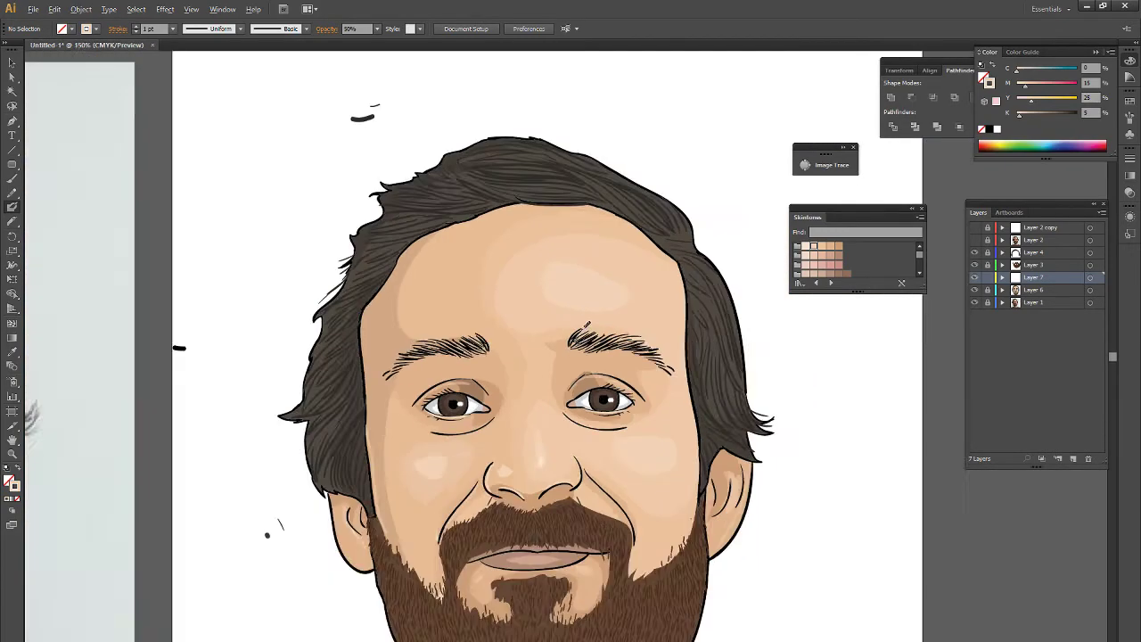
scroll(637, 360, down, 2)
scroll(591, 387, up, 2)
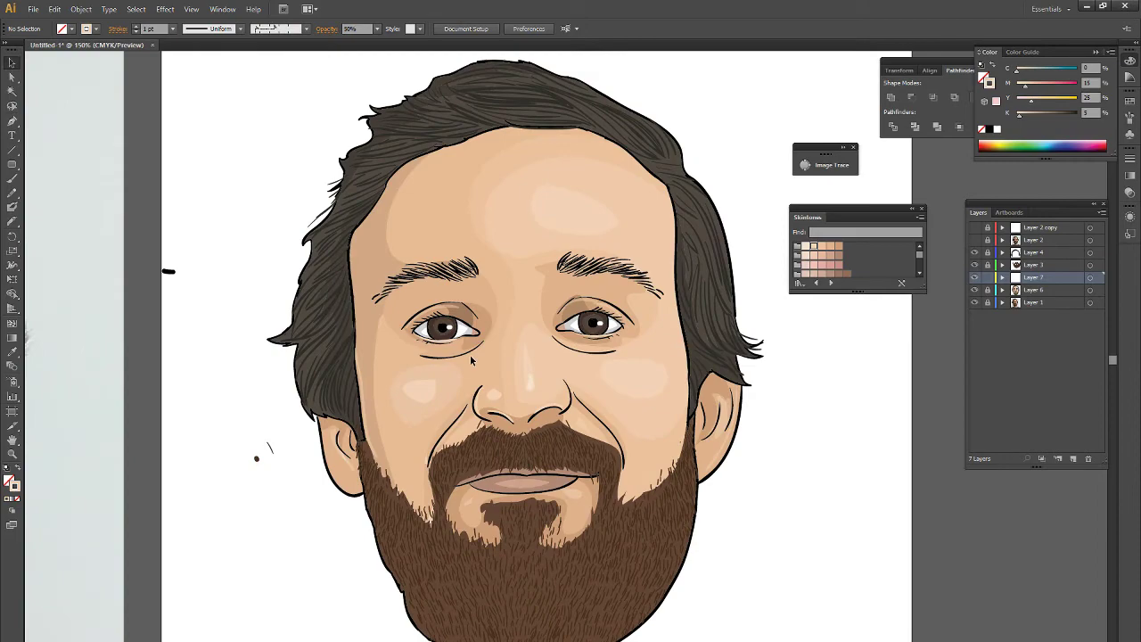
On the face layer, recolour both under-eye lines from black to a darker Skintones colour
click(1032, 290)
scroll(592, 380, up, 2)
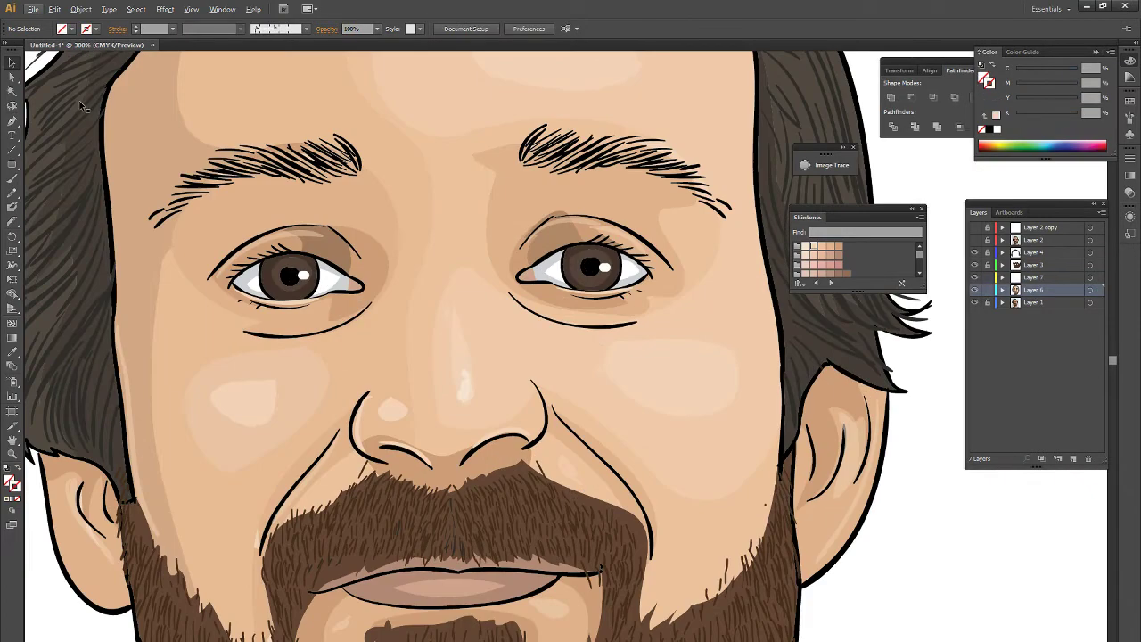
click(571, 325)
shift+click(343, 321)
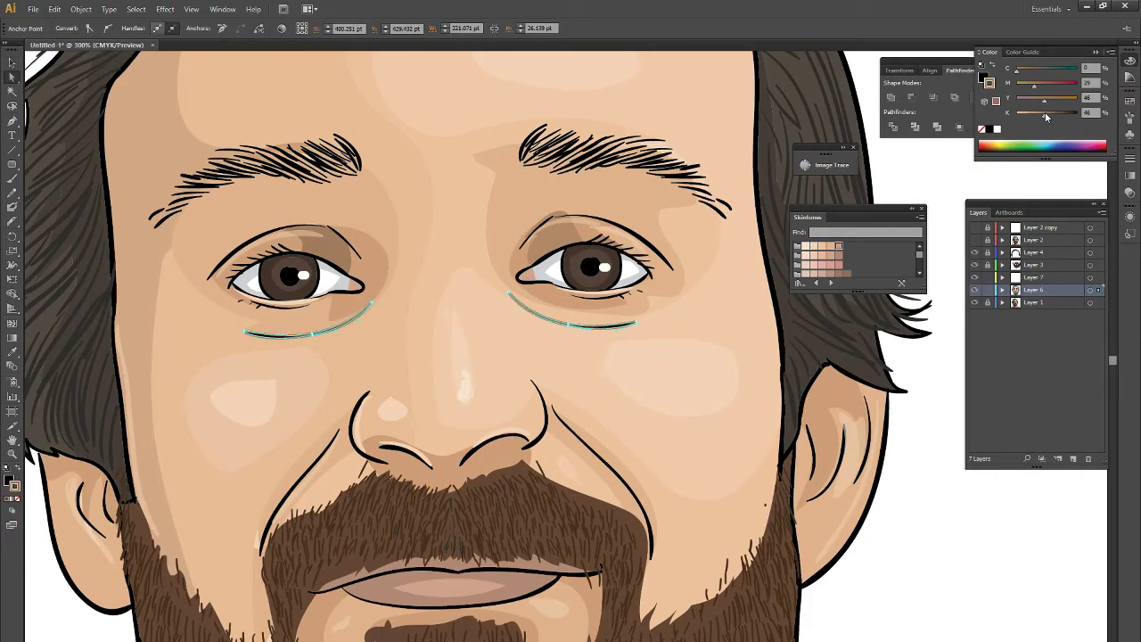
key(slash)
click(838, 244)
drag(1030, 117, 1045, 116)
scroll(690, 461, down, 5)
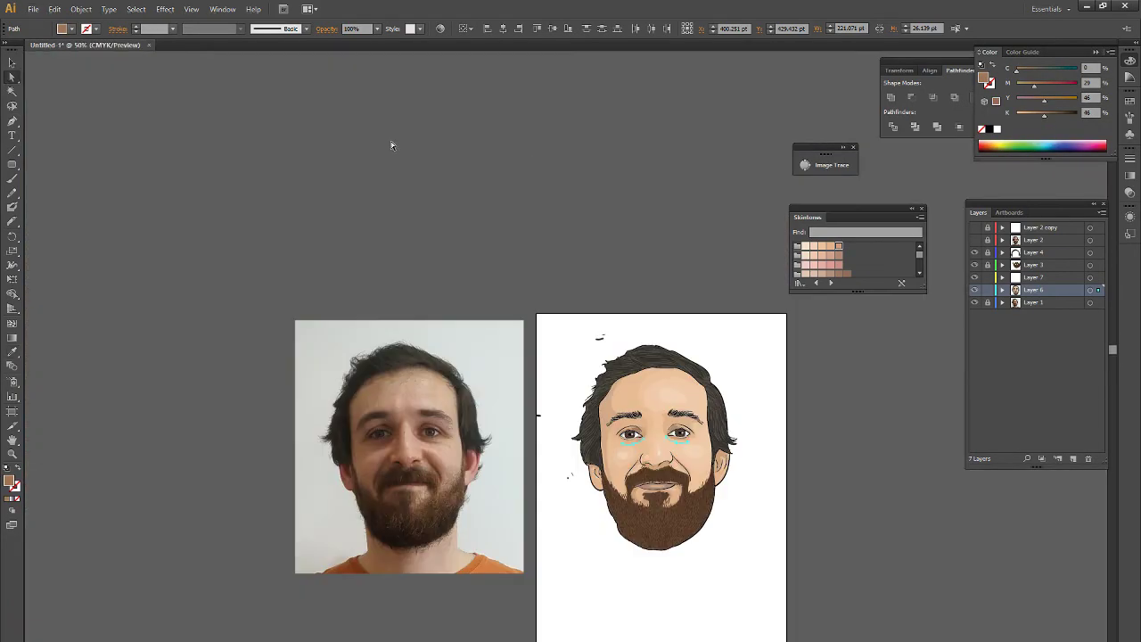
click(57, 90)
Deepen the beard's brown fill by raising K to 57
scroll(714, 429, up, 3)
scroll(543, 260, down, 3)
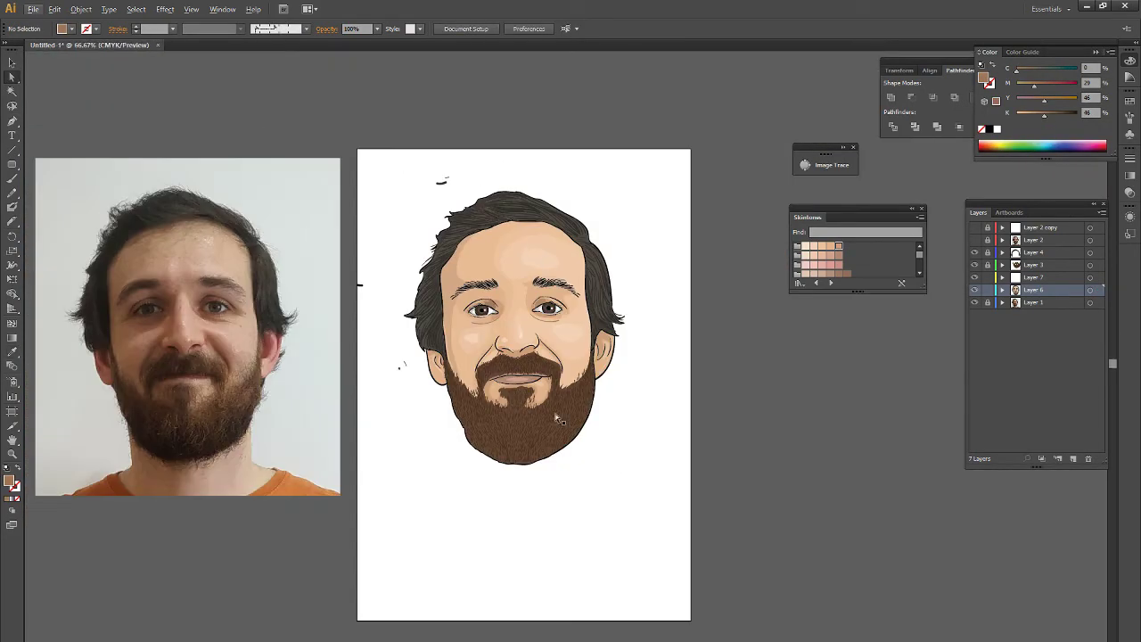
click(509, 407)
scroll(508, 407, up, 3)
scroll(469, 196, up, 1)
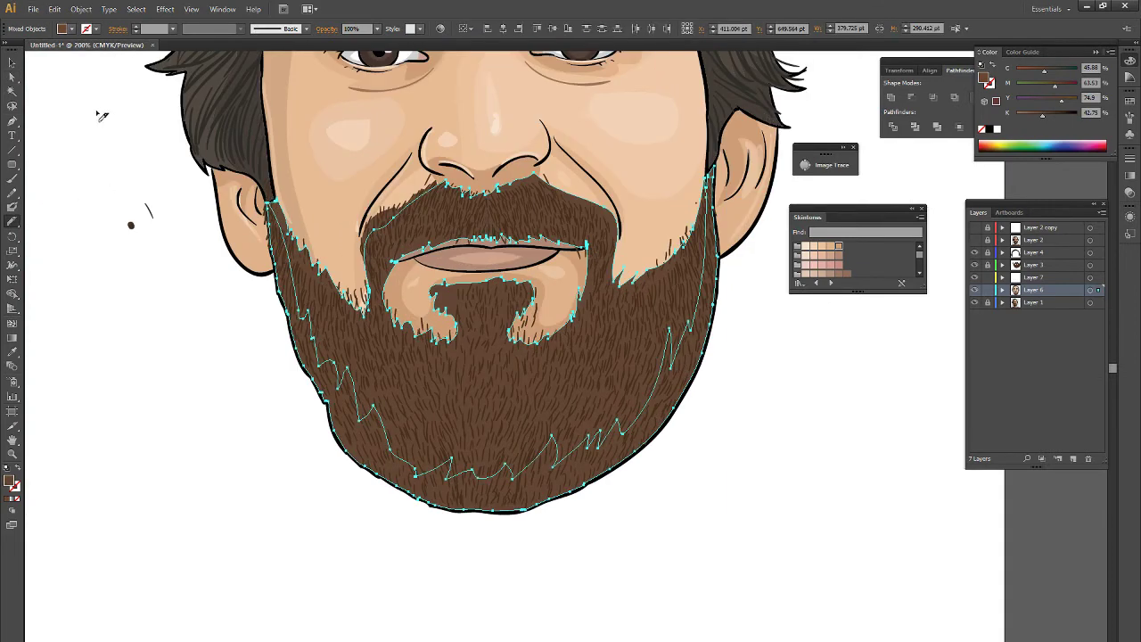
drag(1042, 116, 1050, 116)
click(643, 469)
On Layer 2, reposition the face artwork and select the stray mark above the head
scroll(643, 469, down, 2)
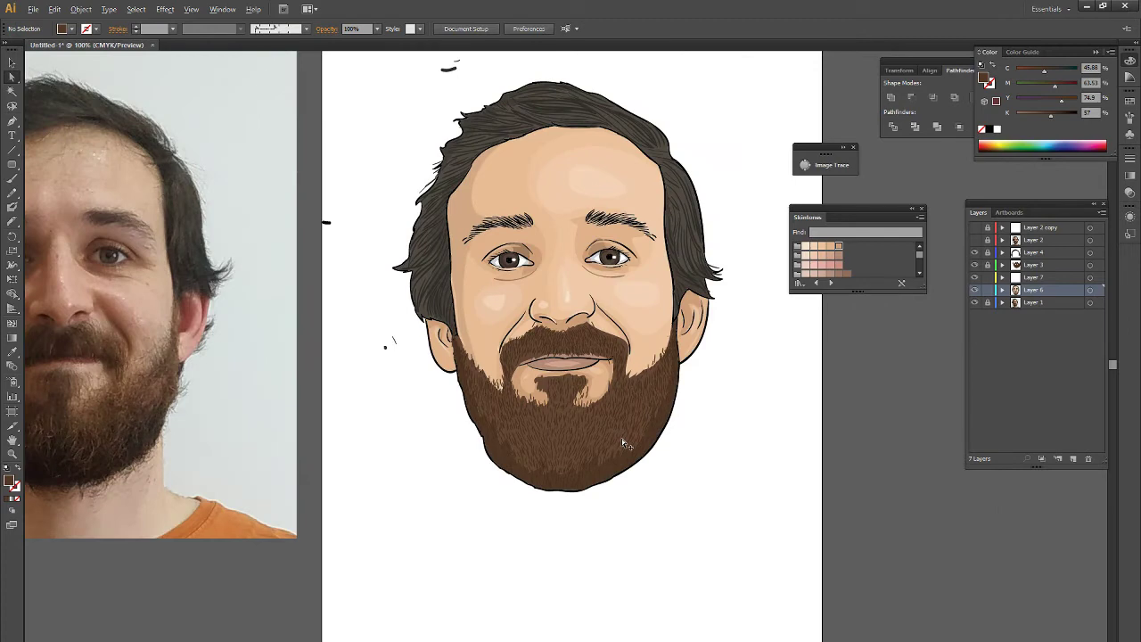
click(1034, 239)
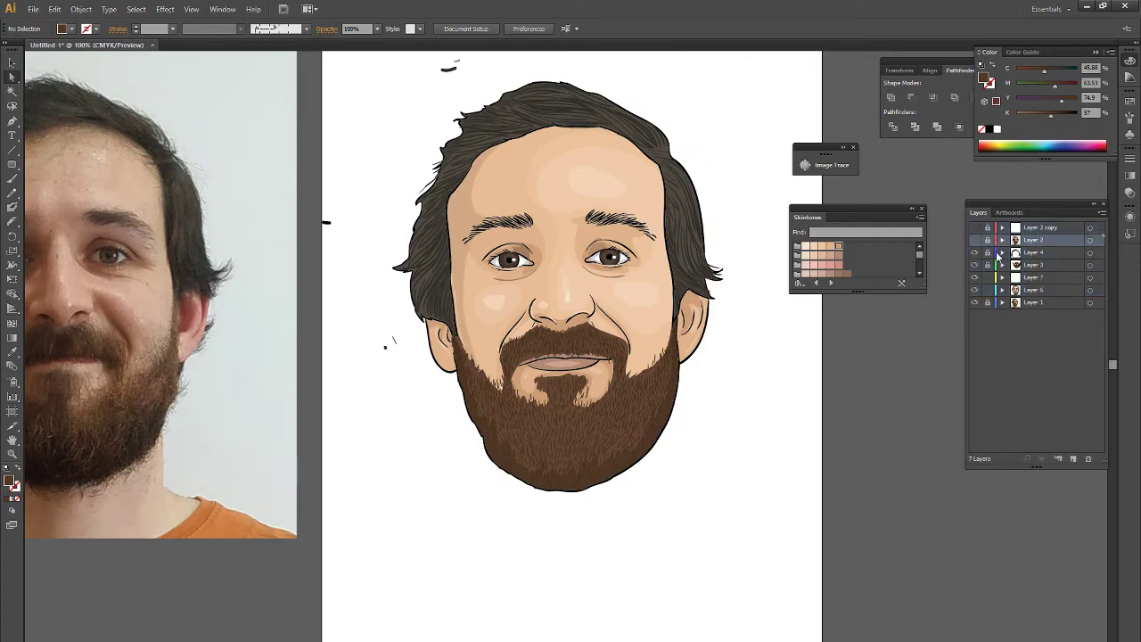
key(ctrl+minus)
key(ctrl+minus)
key(ctrl+minus)
drag(551, 231, 588, 336)
click(669, 344)
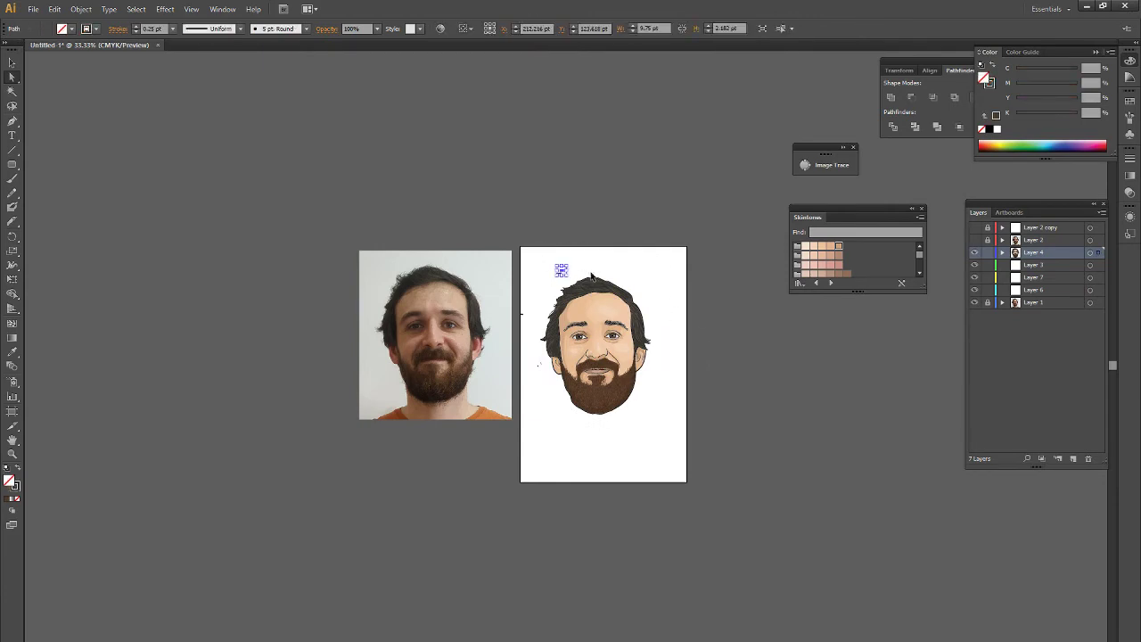
Delete the stray squiggle above the head
key(ctrl+plus)
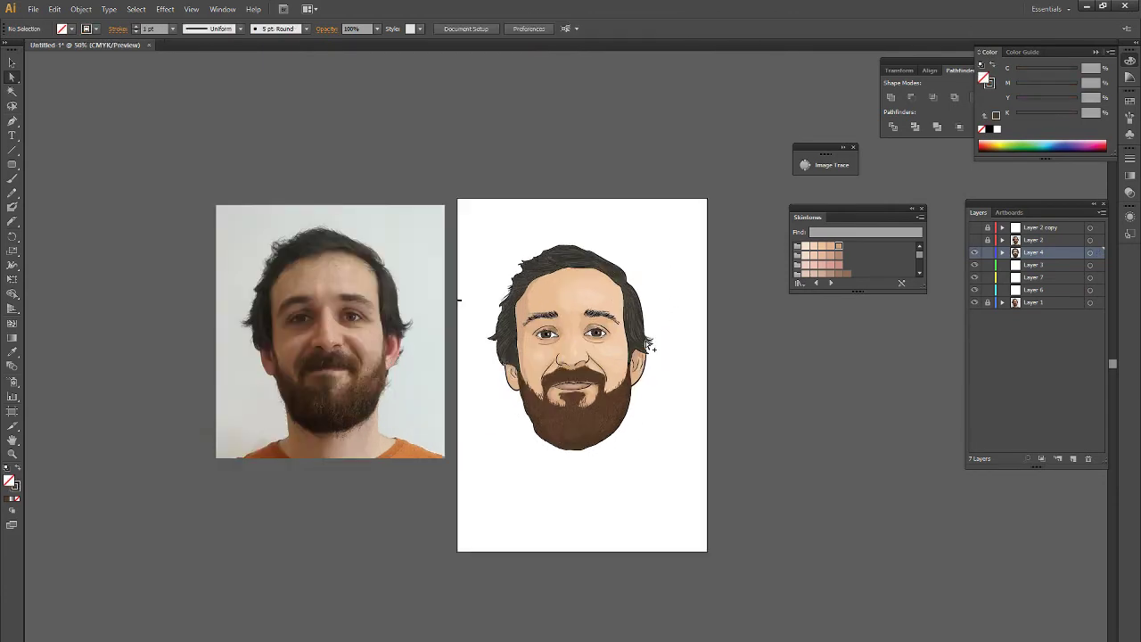
key(ctrl+plus)
key(ctrl+a)
click(81, 9)
key(Escape)
click(682, 216)
key(Delete)
Marquee-select the head artwork, move it down and right, group it, and hide the reference photo
key(ctrl+a)
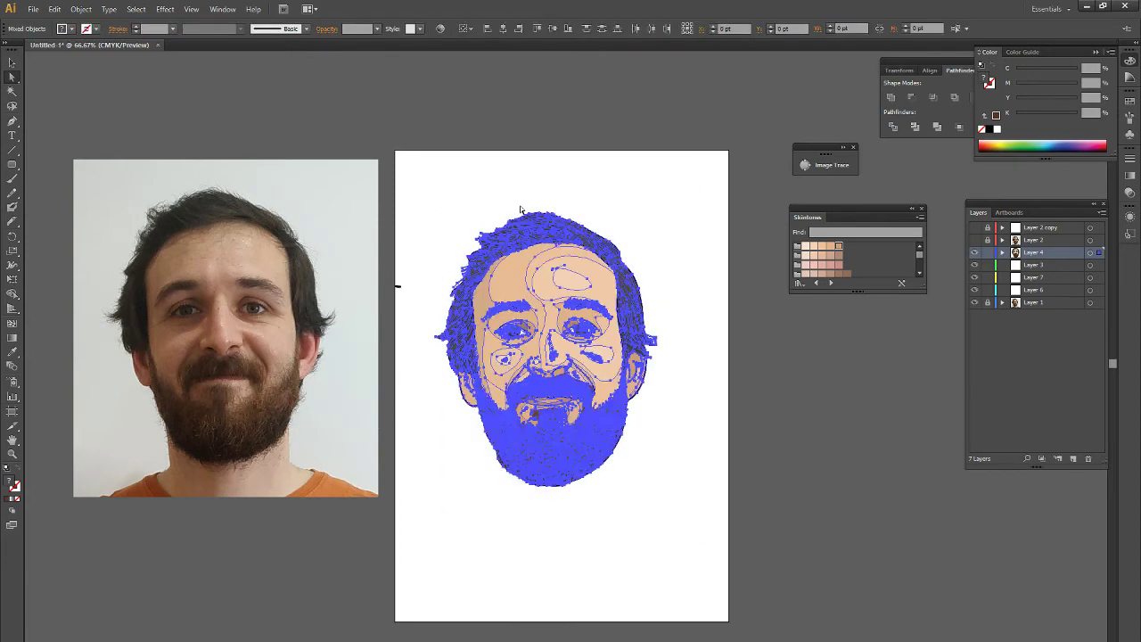
key(ctrl+plus)
key(ctrl+plus)
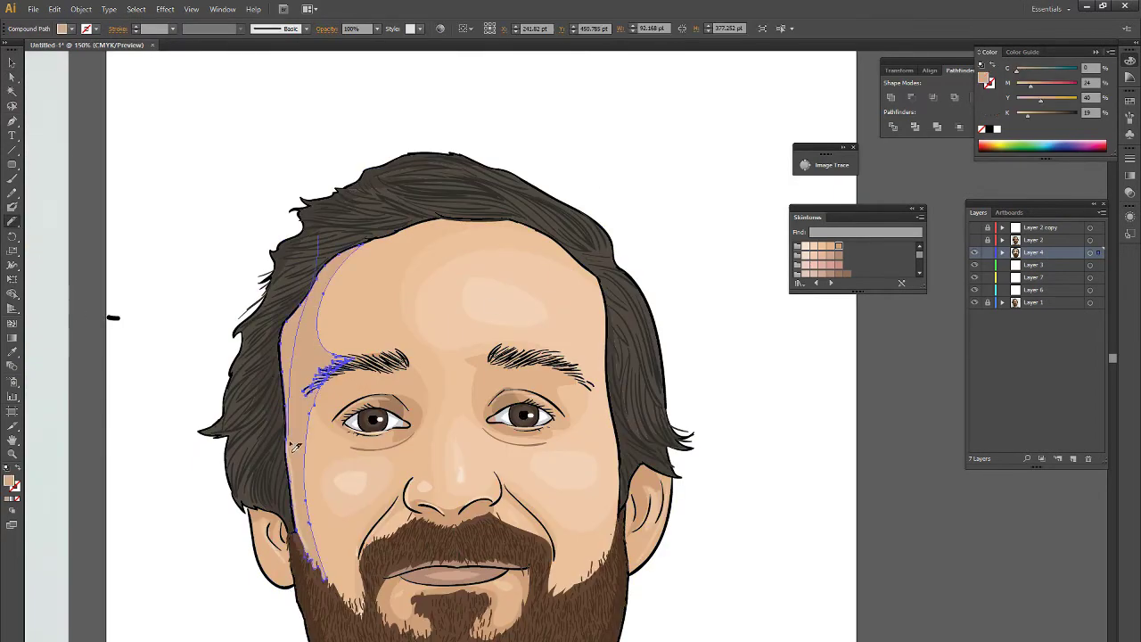
key(shift+ctrl+a)
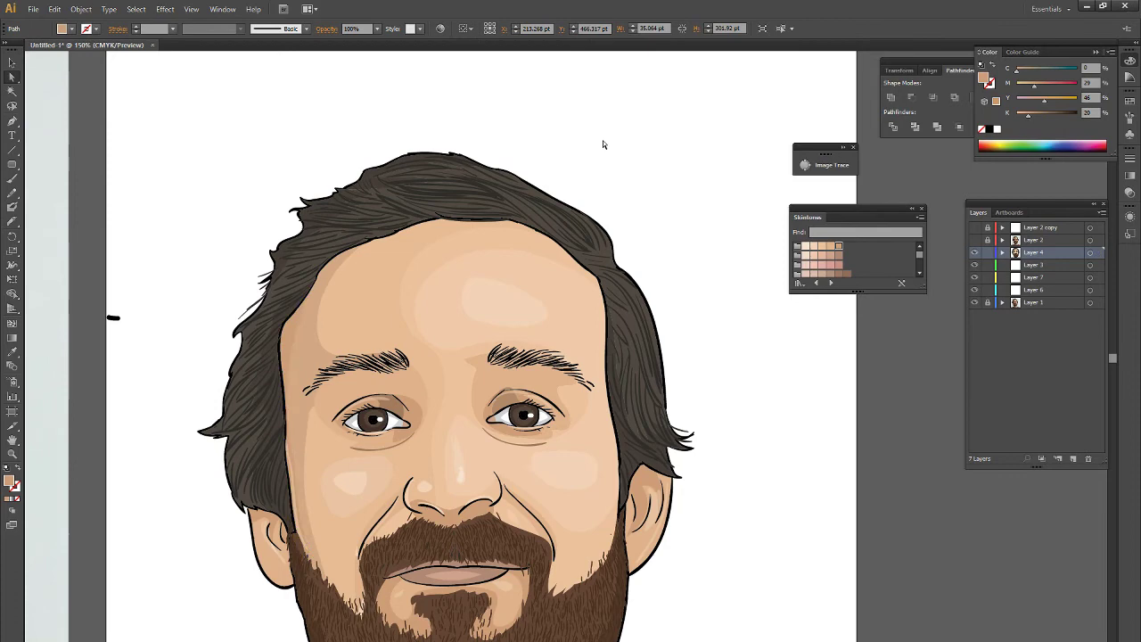
key(ctrl+minus)
key(ctrl+minus)
drag(420, 110, 673, 438)
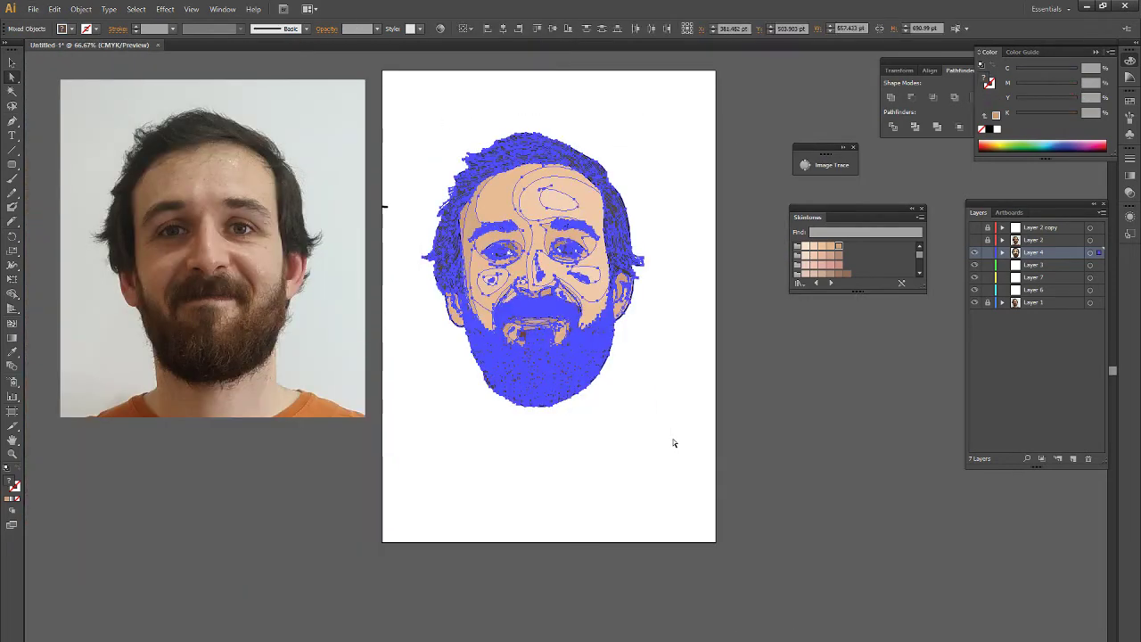
drag(522, 205, 556, 300)
right_click(555, 300)
click(80, 9)
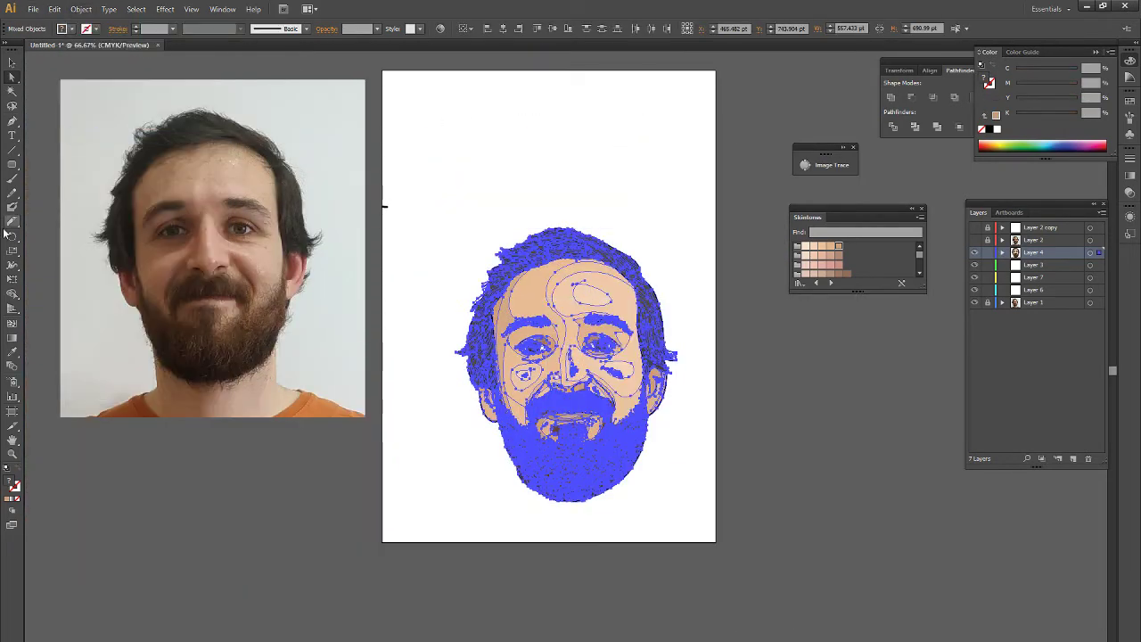
key(Escape)
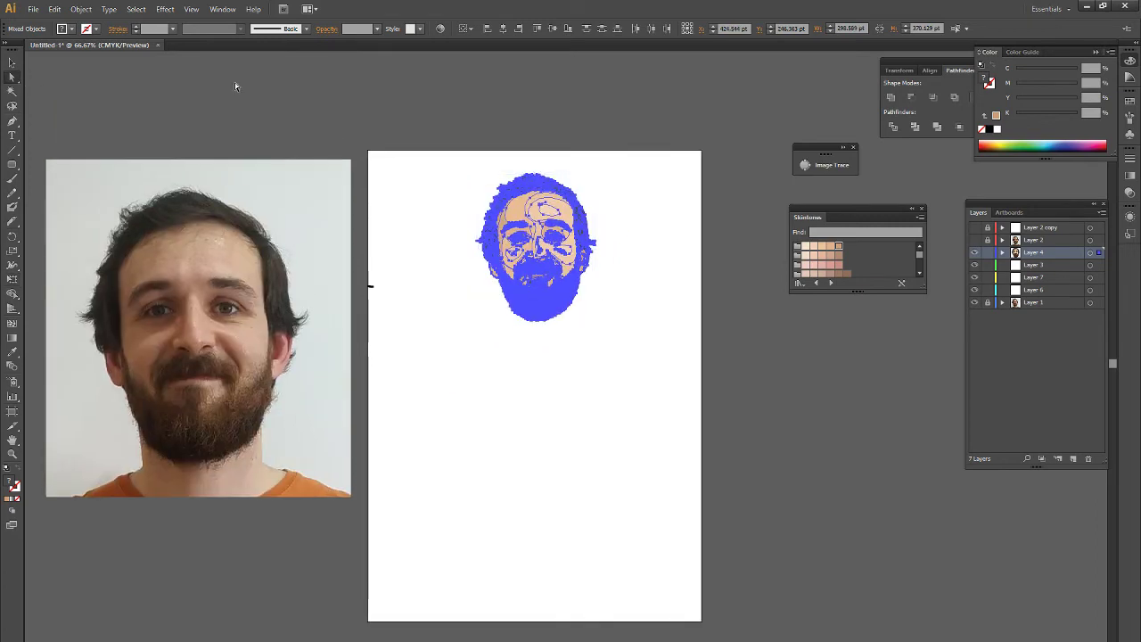
click(974, 302)
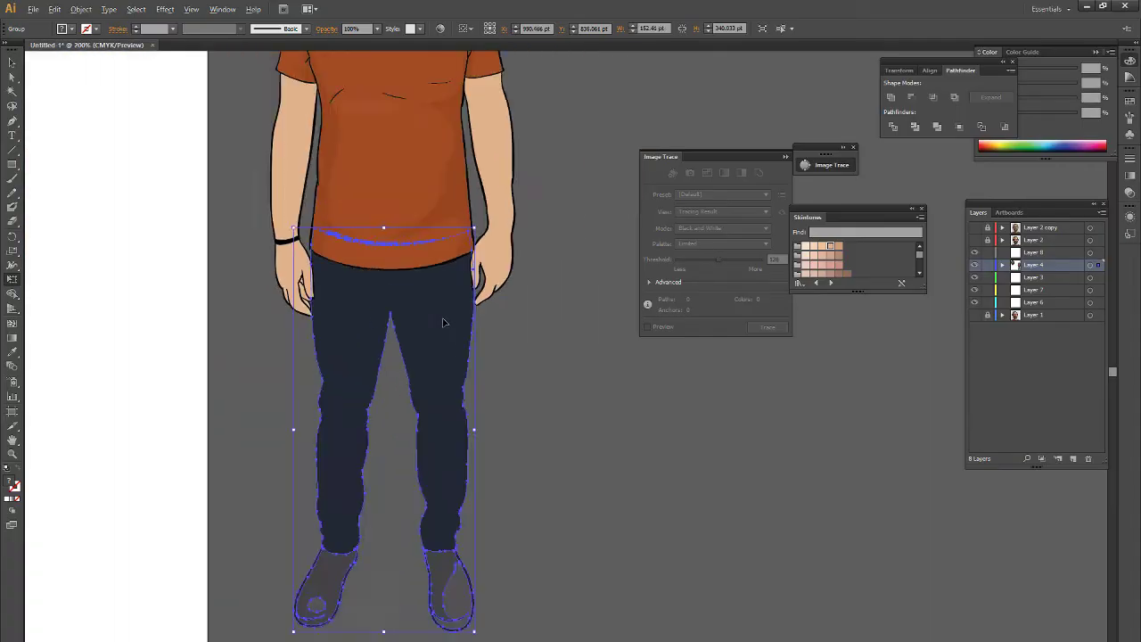
Drag the coloured body group under the bearded head and move it into the bottom layer
scroll(443, 322, down, 1)
scroll(489, 431, down, 2)
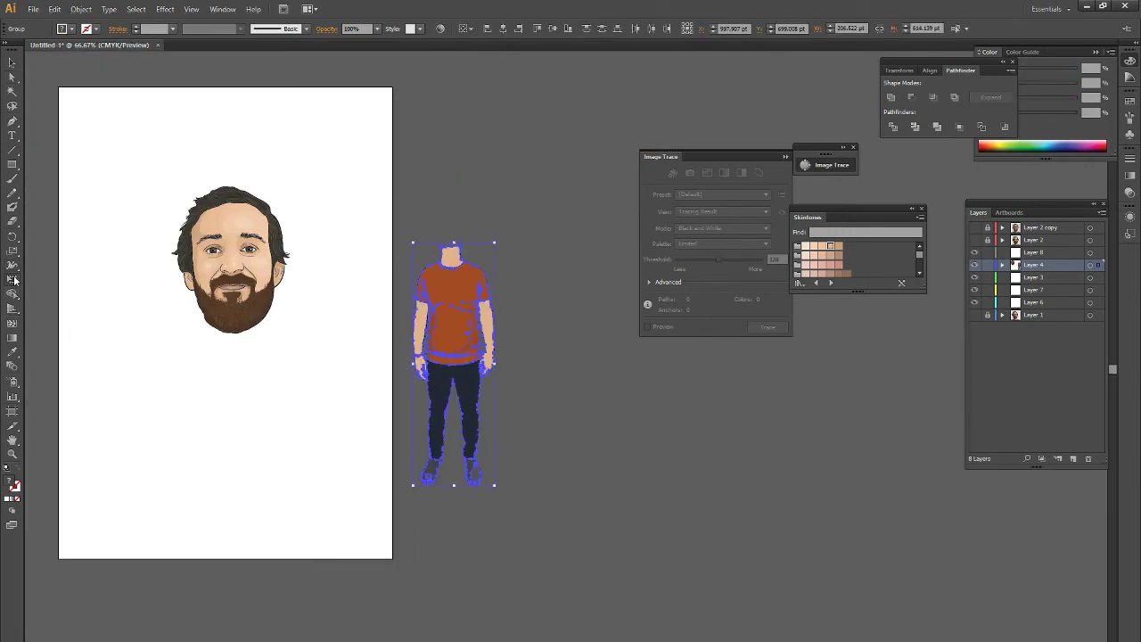
mouse_move(453, 357)
mouse_down()
mouse_move(229, 434)
mouse_move(565, 352)
mouse_up()
click(209, 412)
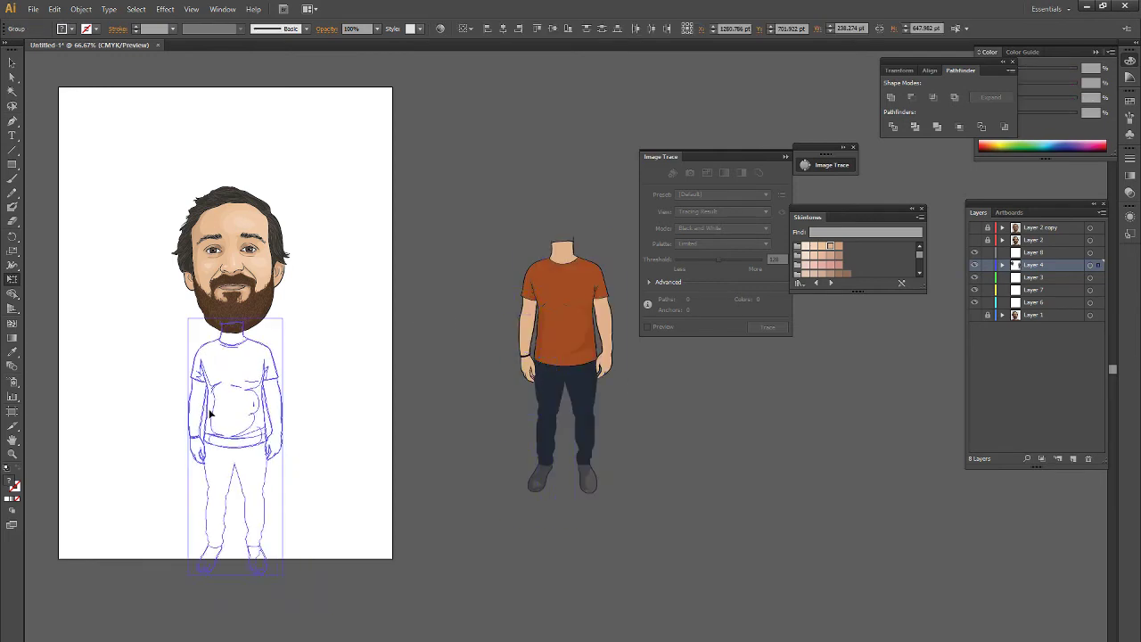
key(ctrl+z)
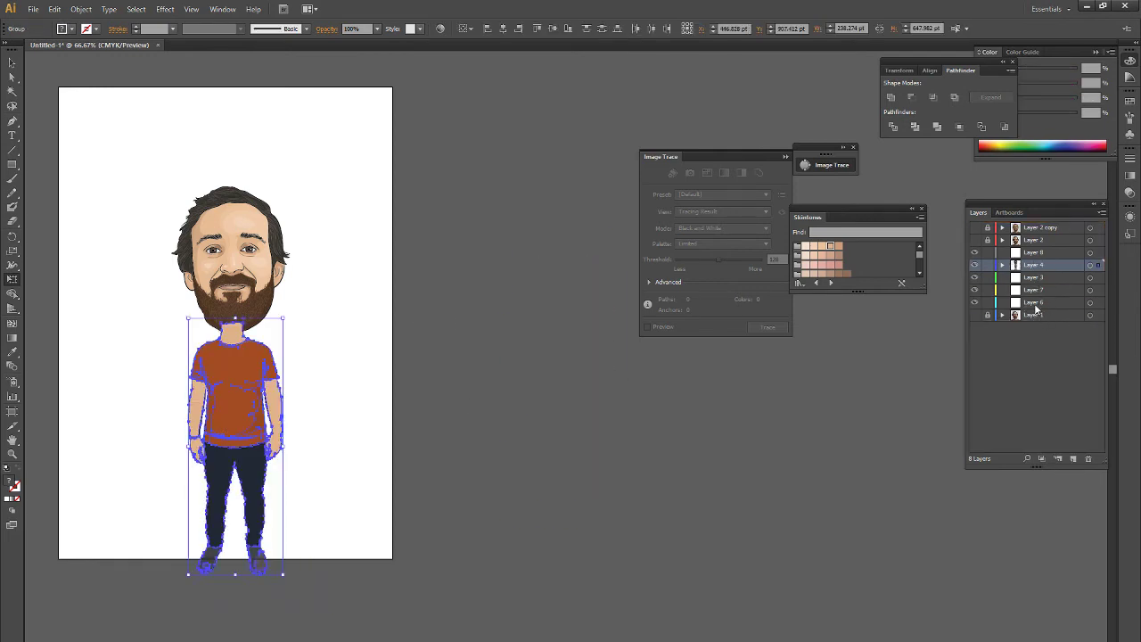
drag(1035, 309, 1045, 328)
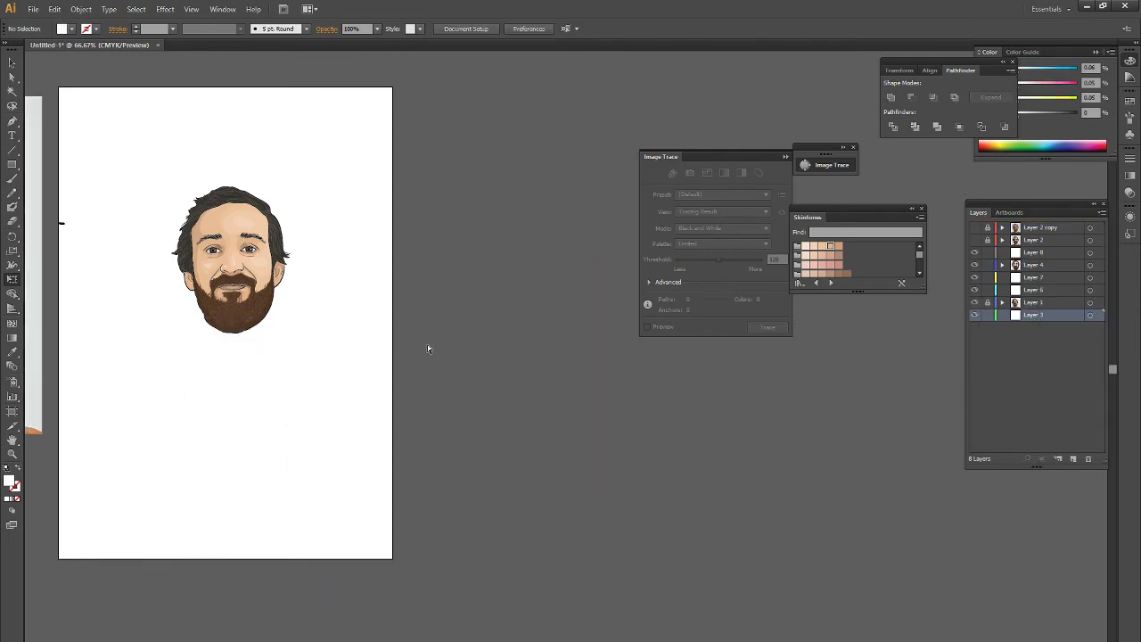
Restore the coloured body beneath the head and select the neck, arms and hands
key(ctrl+z)
key(ctrl+z)
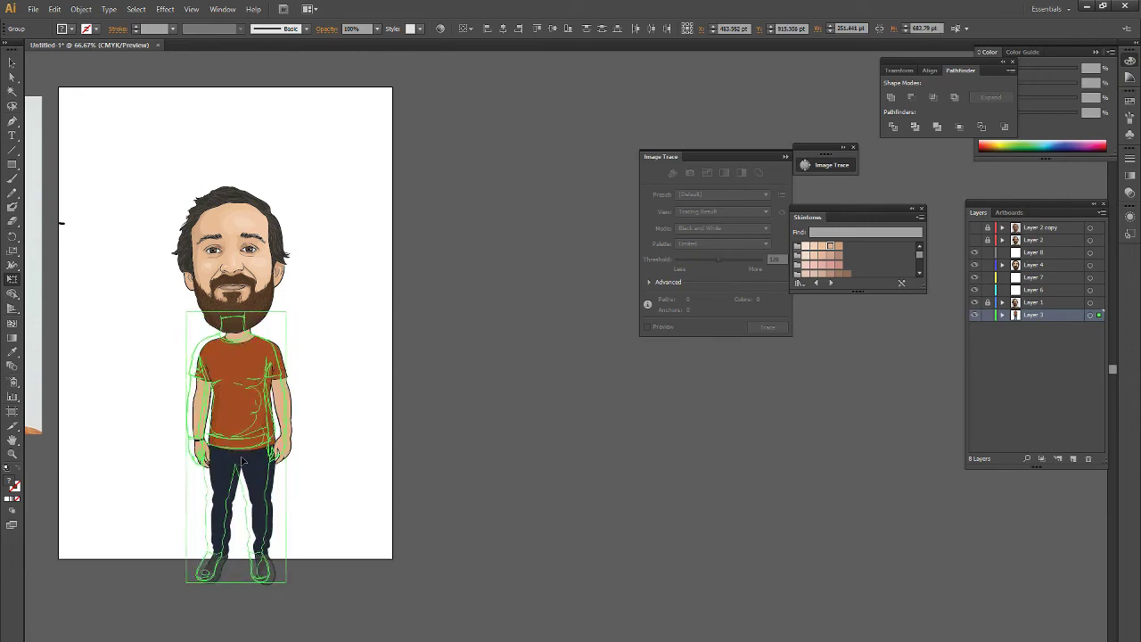
scroll(267, 394, up, 3)
click(174, 465)
shift+click(174, 465)
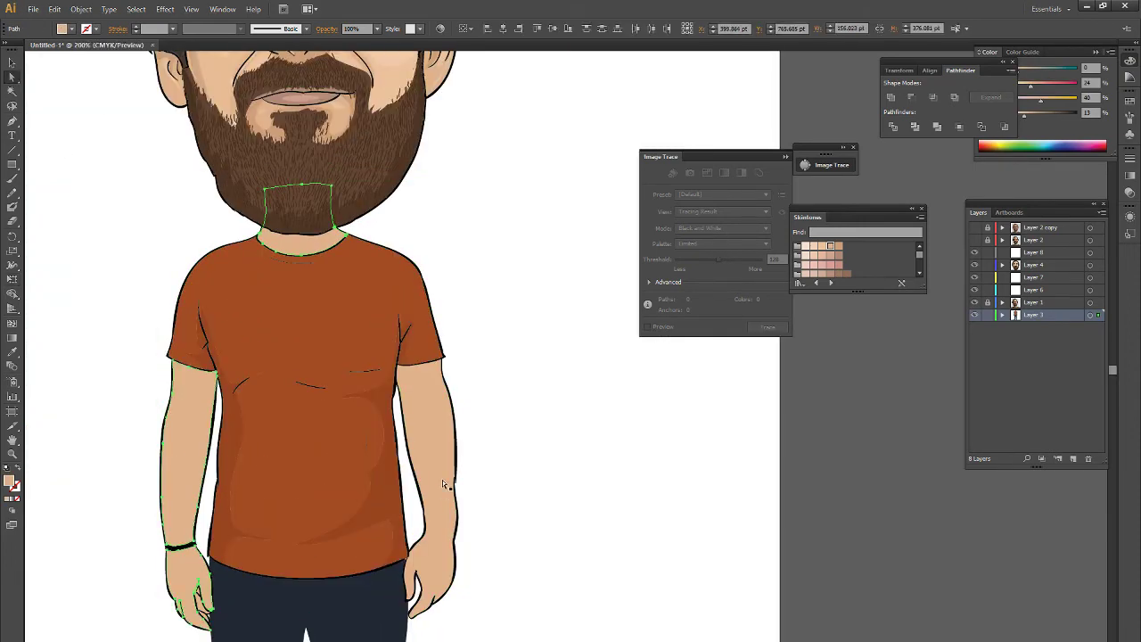
alt+scroll(479, 411, up, 3)
scroll(392, 571, down, 3)
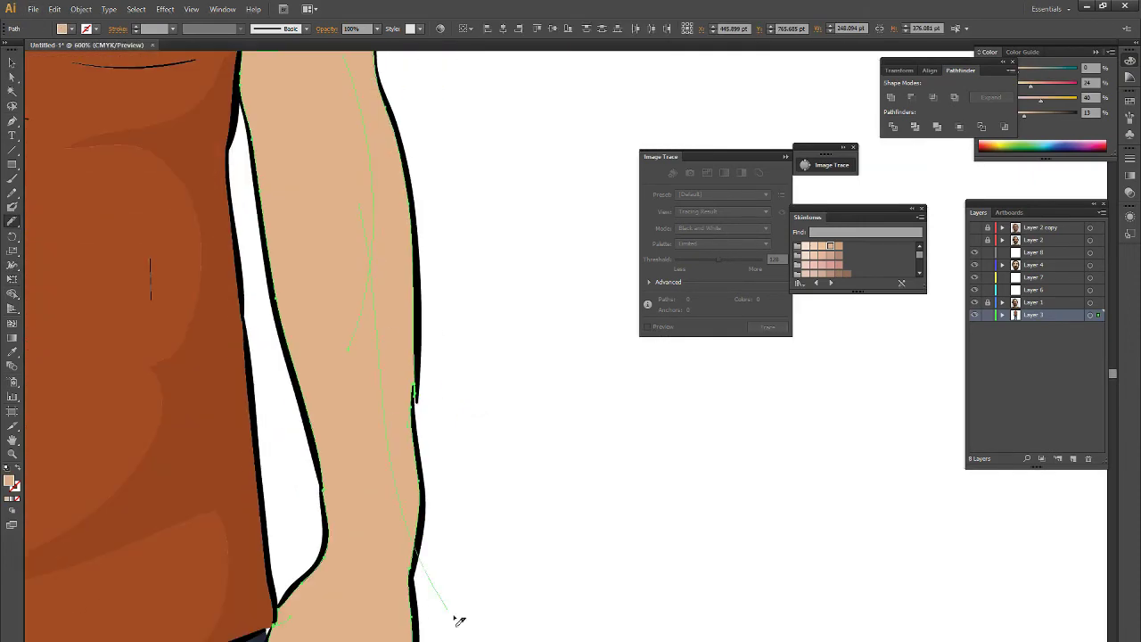
scroll(392, 571, left, 5)
scroll(178, 281, down, 2)
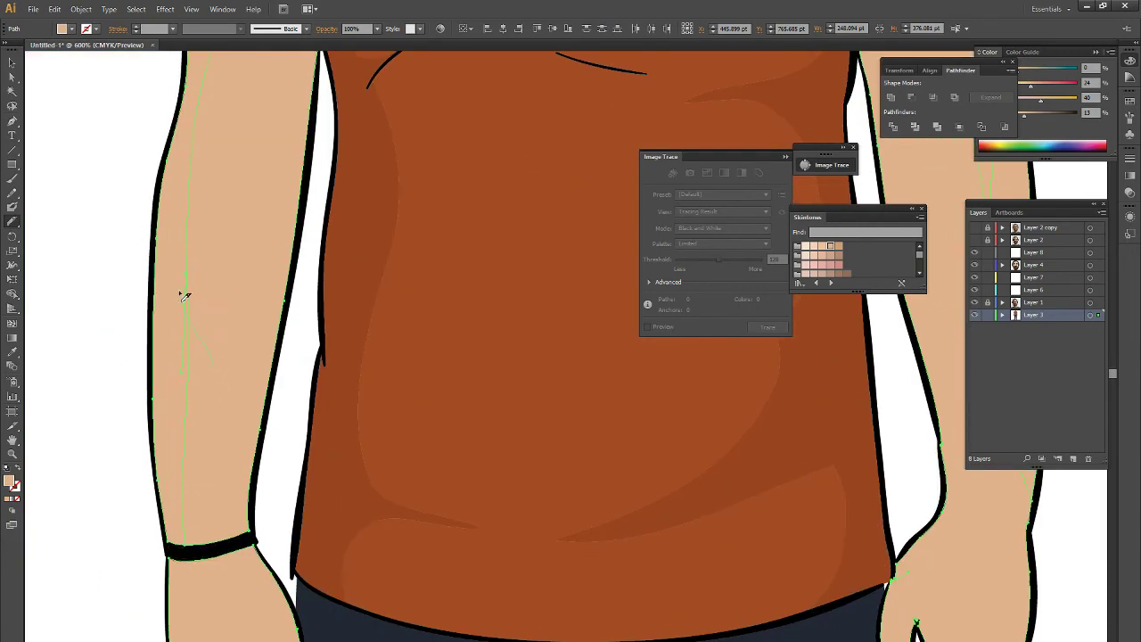
scroll(205, 499, down, 2)
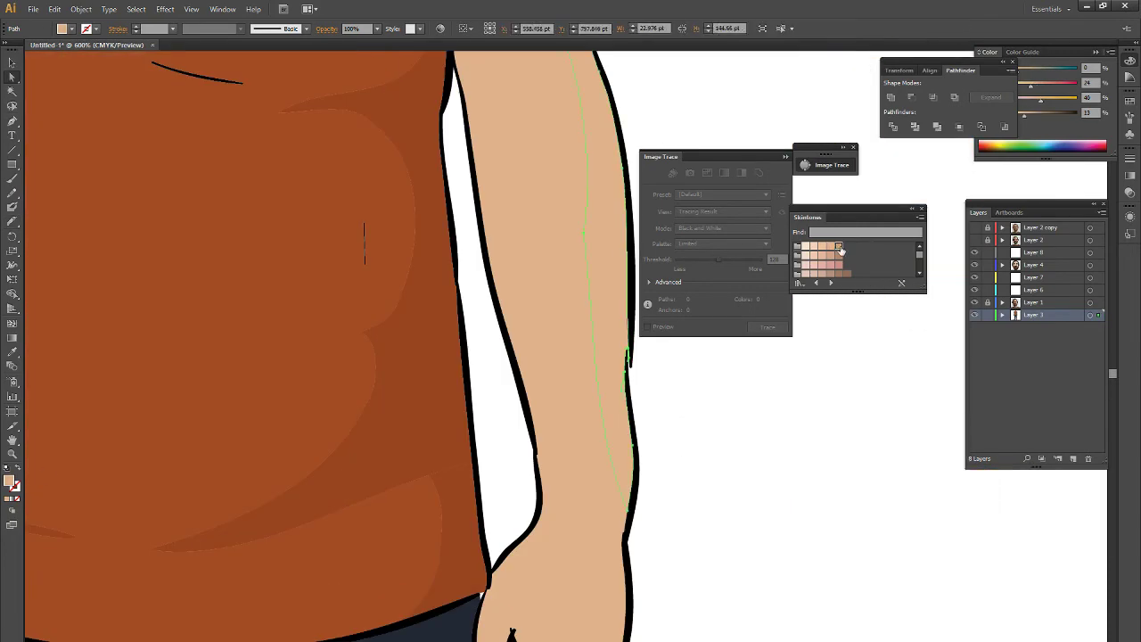
alt+scroll(587, 375, up, 4)
Adjust the arm outline and the finger-crease line, then fit the whole character in view
click(361, 319)
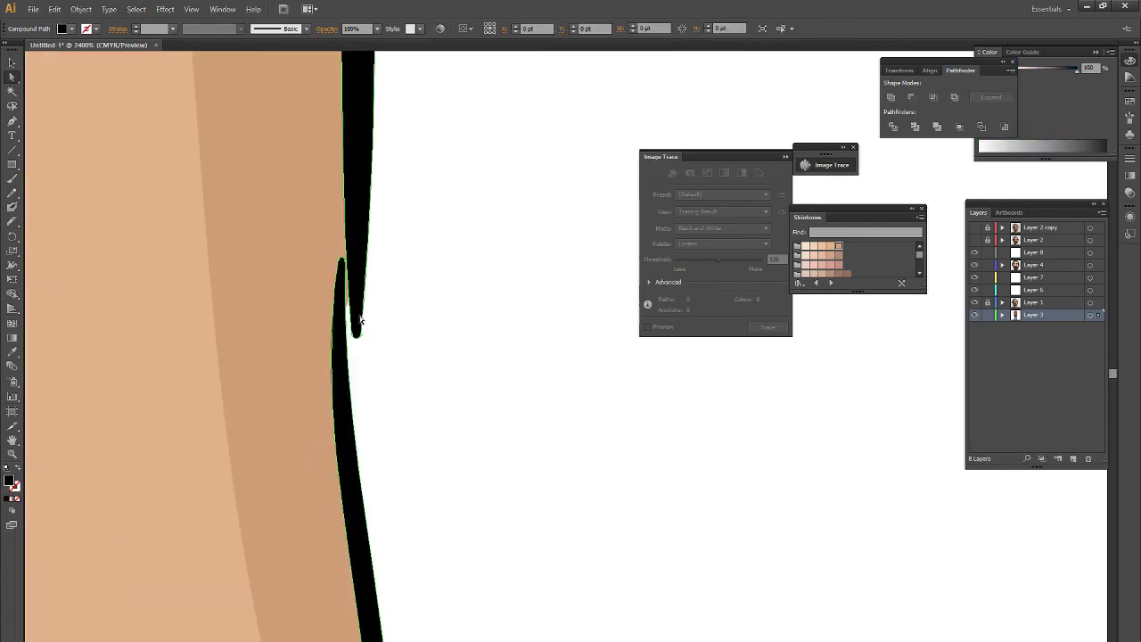
click(358, 341)
key(ctrl+1)
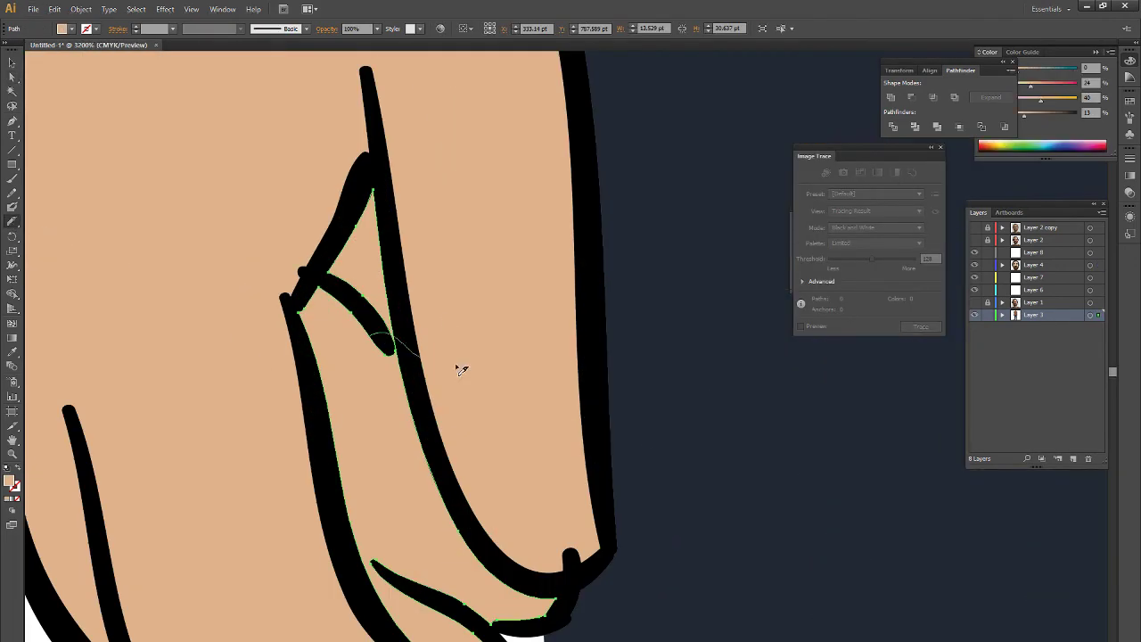
click(524, 361)
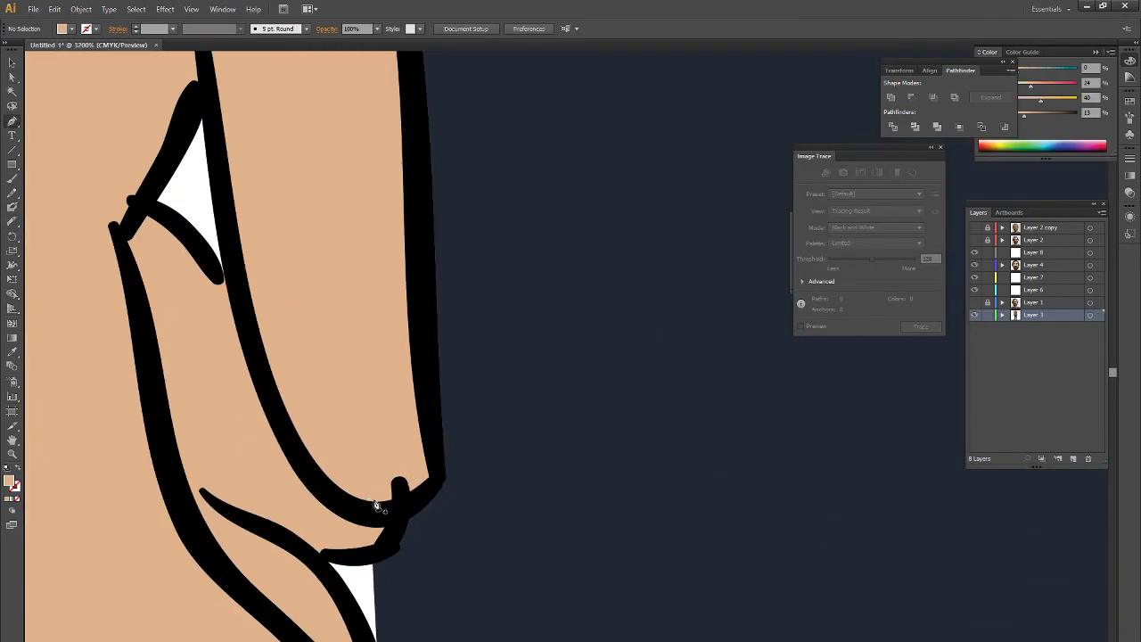
key(a)
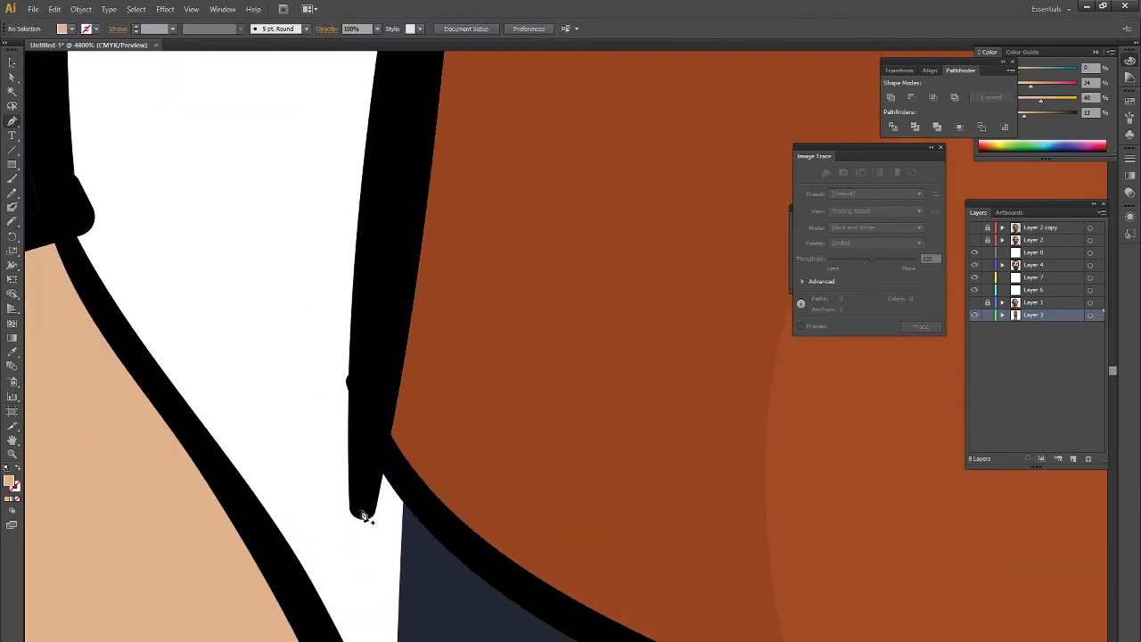
key(ctrl+0)
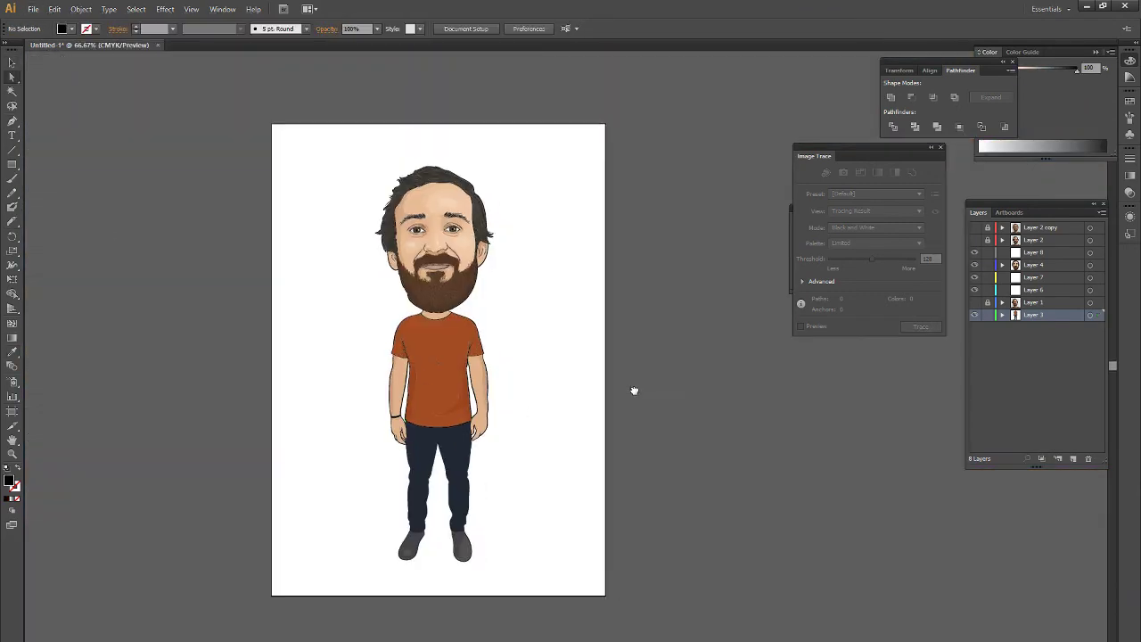
Reposition the whole character up and left, then nudge it slightly right
click(1089, 315)
drag(446, 442, 434, 421)
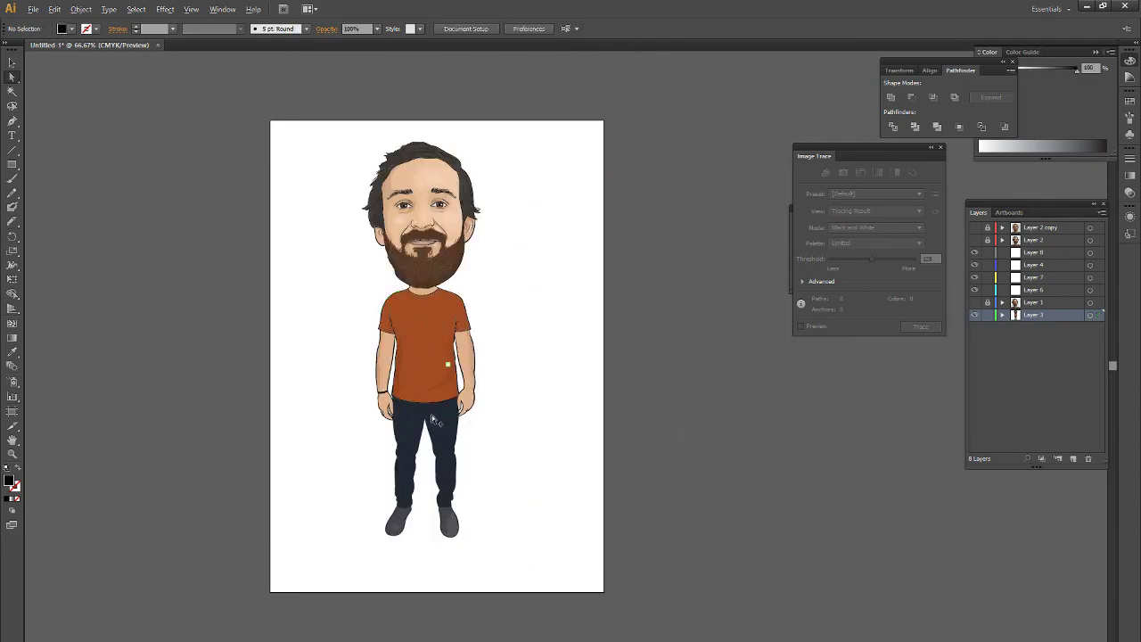
key(ctrl+a)
key(shift+Right)
click(664, 285)
Add a new empty layer and delete the old layers from Layer 2 copy to Layer 1
click(1072, 458)
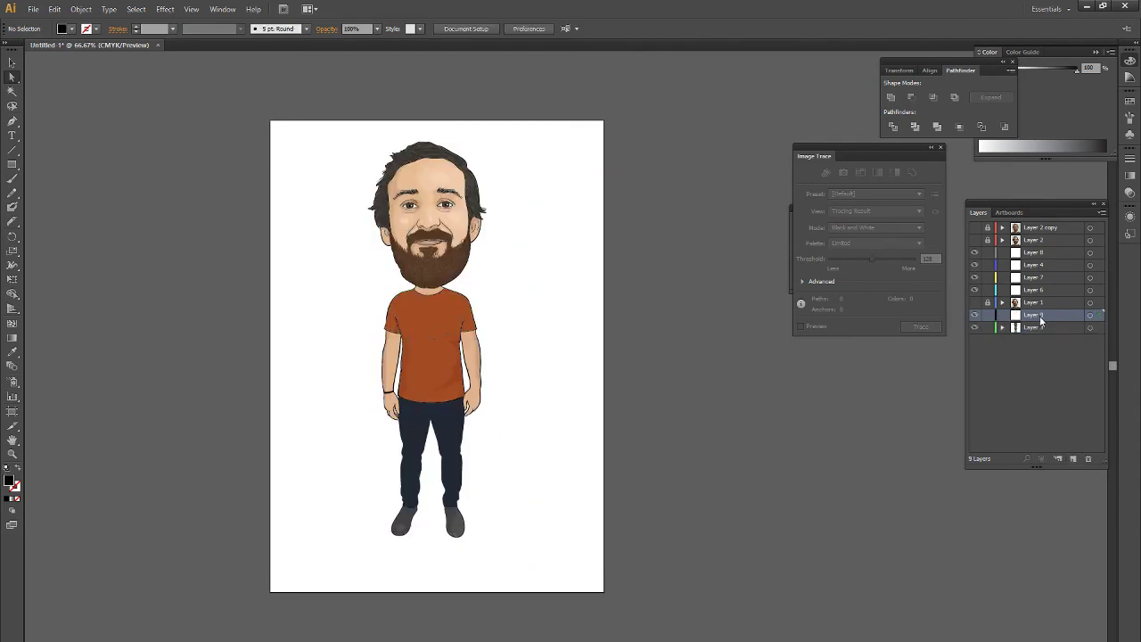
click(1036, 303)
shift+click(1039, 228)
click(1087, 458)
click(624, 366)
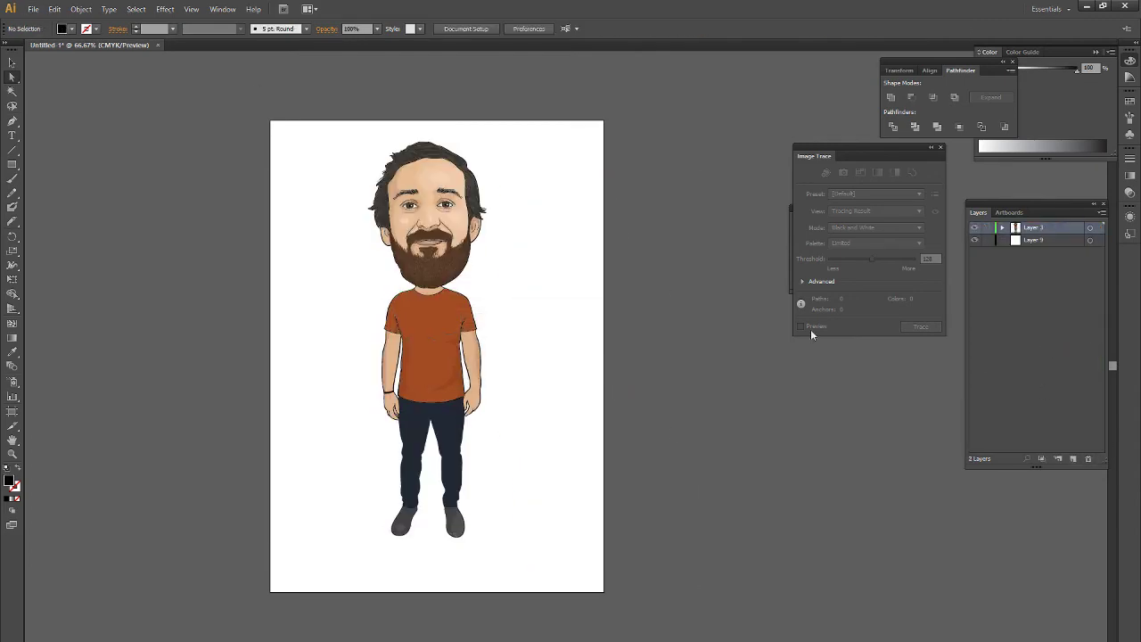
Save the file as ju0907a.ai
key(ctrl+s)
text(7a)
key(Return)
Fill the rectangle with the Seasons yellow radial gradient and move it behind the character
click(223, 9)
mouse_move(250, 527)
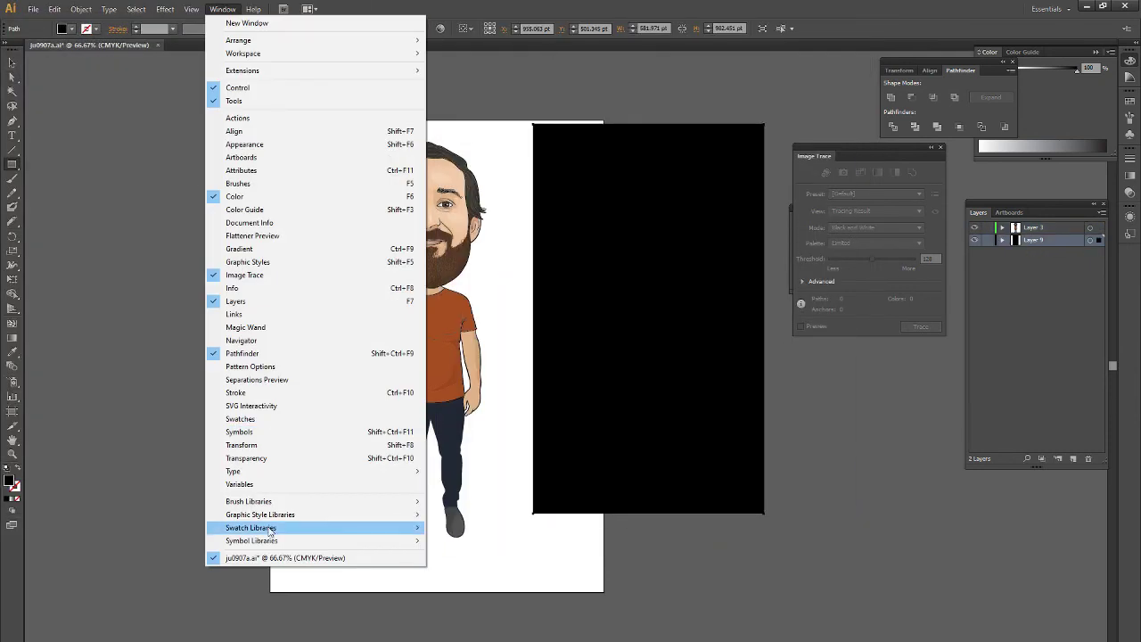
click(739, 540)
click(823, 254)
key(v)
drag(647, 318, 394, 317)
click(540, 505)
Stretch the yellow gradient rectangle so it covers the entire artboard
click(505, 508)
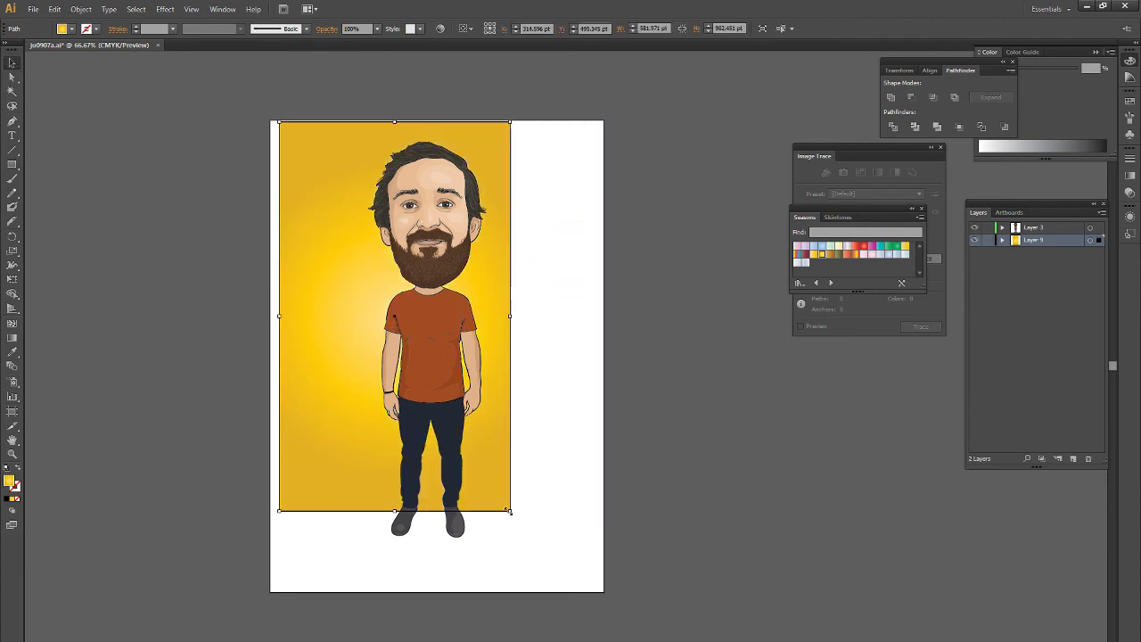
drag(509, 511, 555, 586)
drag(555, 350, 604, 351)
mouse_move(279, 350)
mouse_down()
mouse_move(327, 350)
mouse_move(270, 350)
mouse_up()
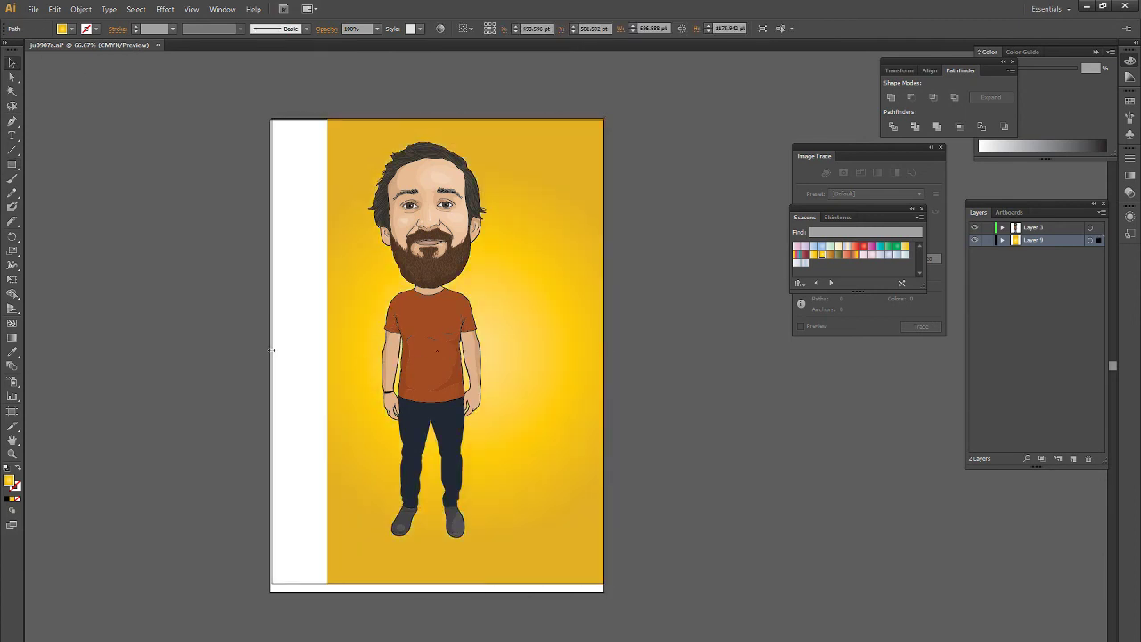
drag(465, 584, 465, 592)
click(619, 257)
Close the swatch library, Image Trace, Pathfinder and Layers panels
click(922, 211)
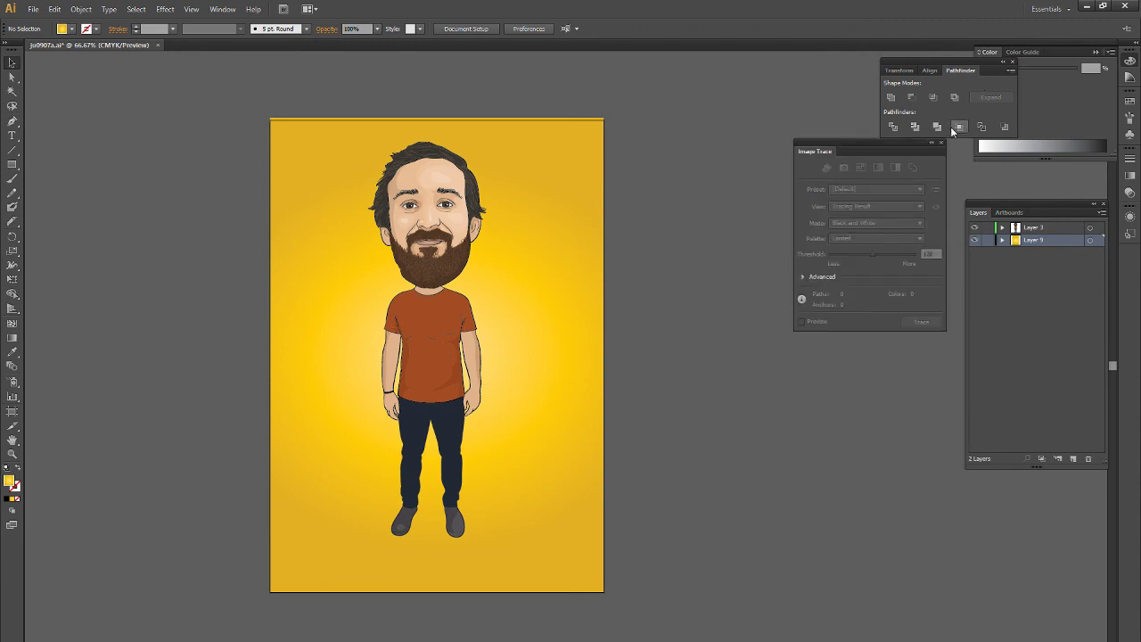
click(939, 147)
click(1011, 61)
click(1102, 203)
scroll(390, 251, up, 3)
key(ctrl+1)
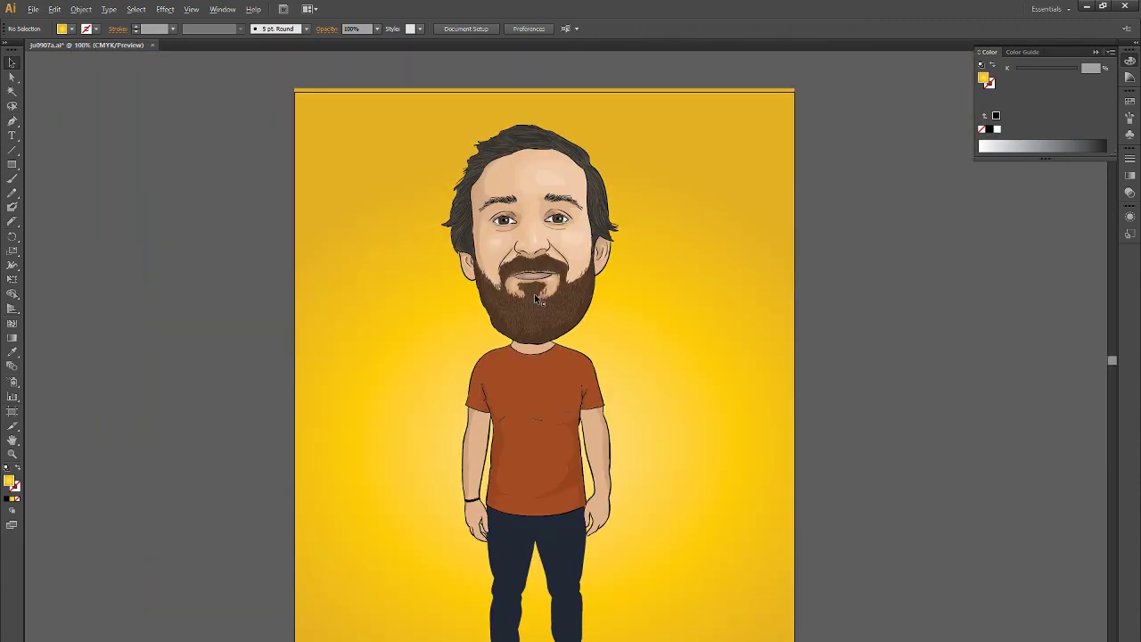
Hide all toolbars and panels and zoom out to show the entire yellow artboard
scroll(530, 306, up, 1)
key(Tab)
key(ctrl+minus)
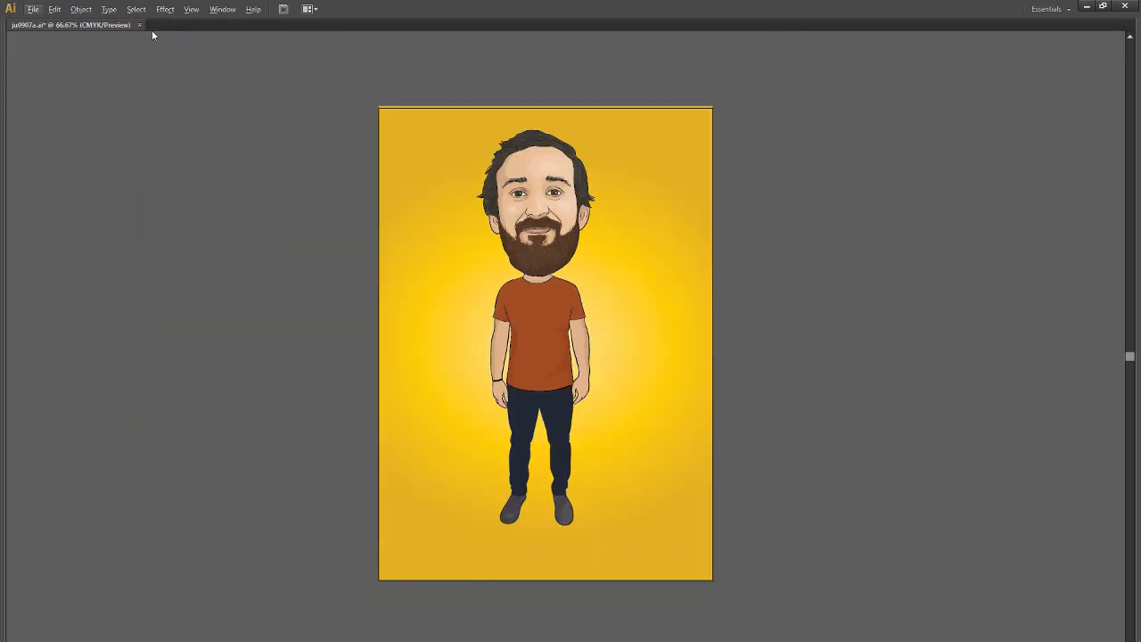
click(191, 9)
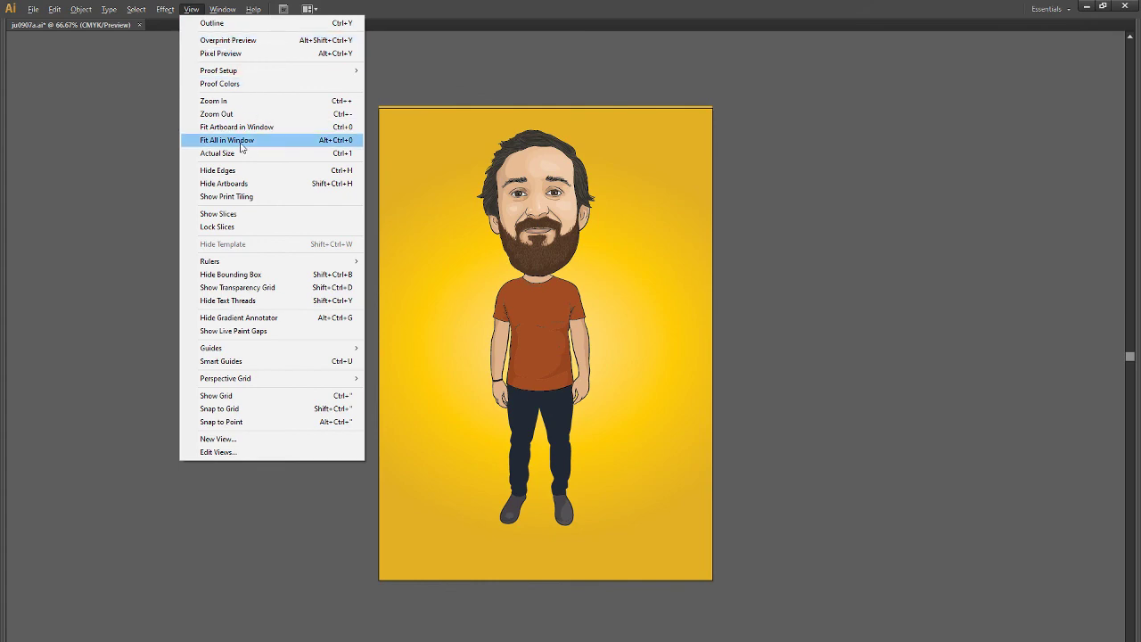